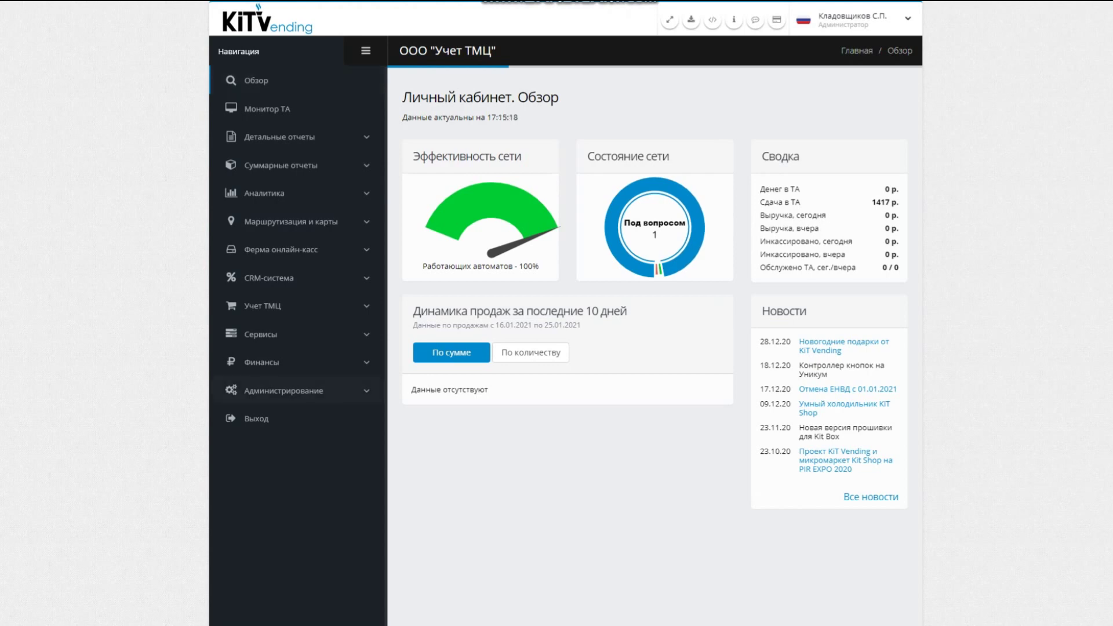
# Open the administration directory of ingredients and goods and view its product list (Товары).
pyautogui.click(285, 391)
pyautogui.click(270, 440)
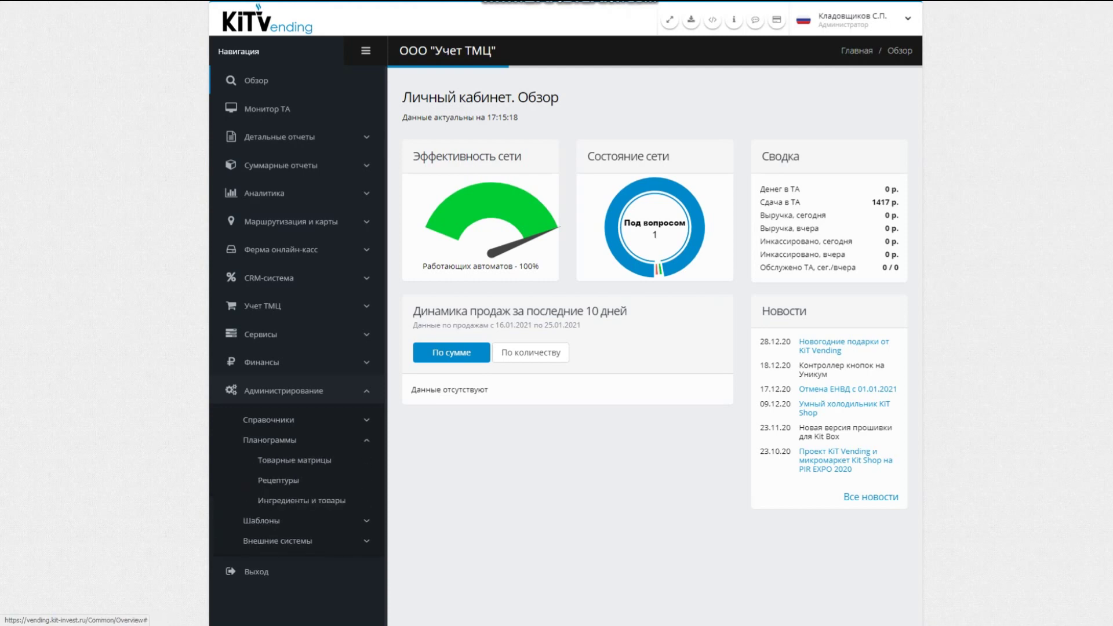
pyautogui.click(301, 500)
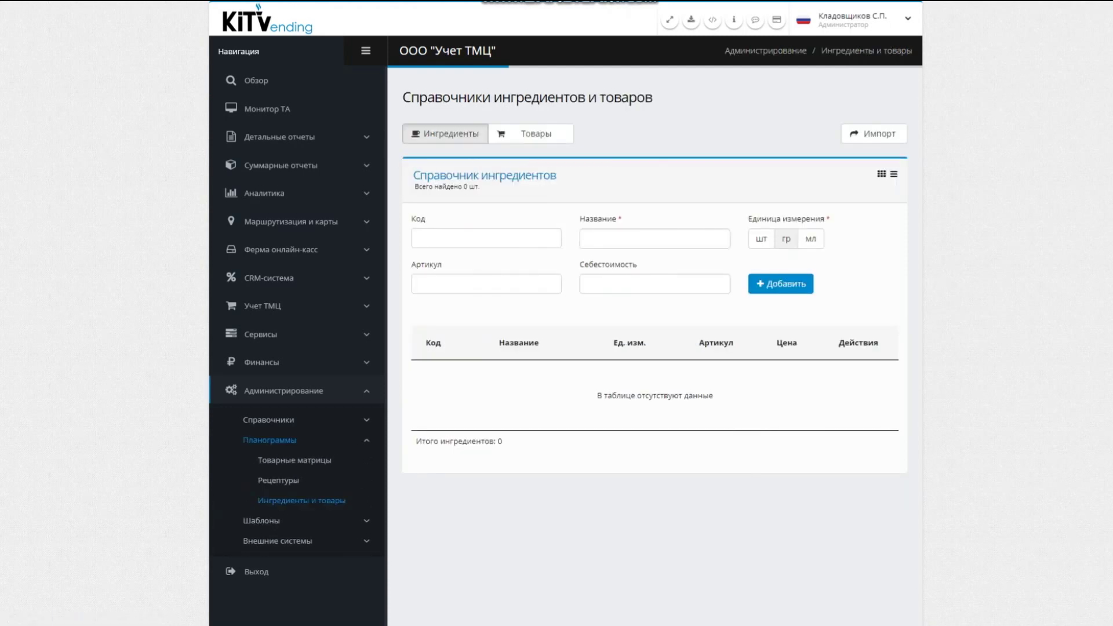
pyautogui.click(530, 134)
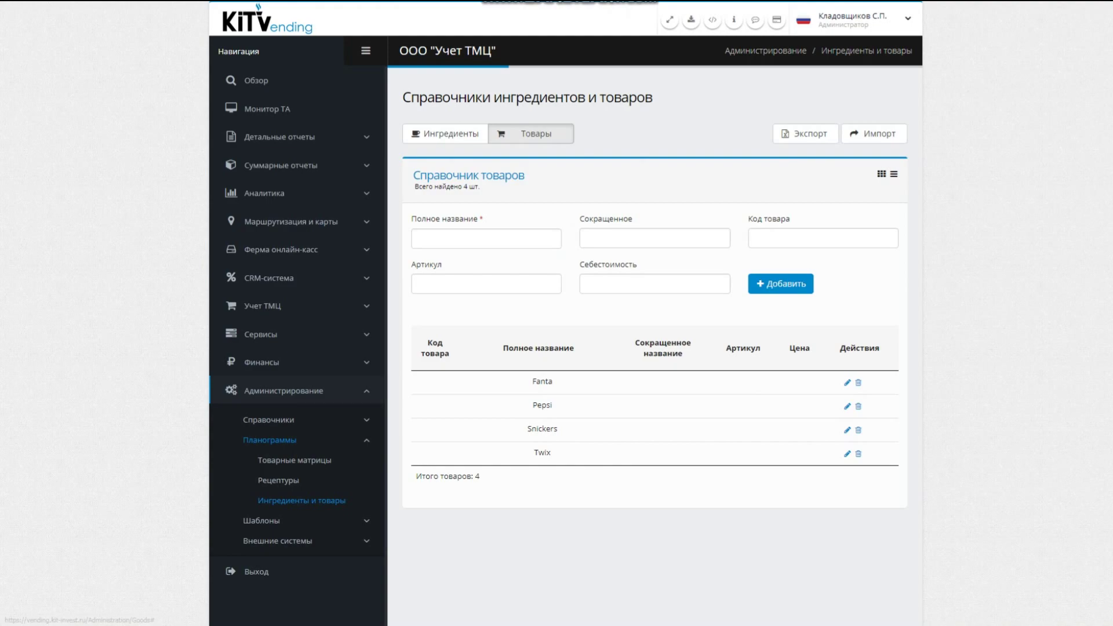
# Open the additional technicians directory (Техники) in Администрирование to check which technicians are registered.
pyautogui.click(268, 420)
pyautogui.click(291, 520)
pyautogui.click(282, 601)
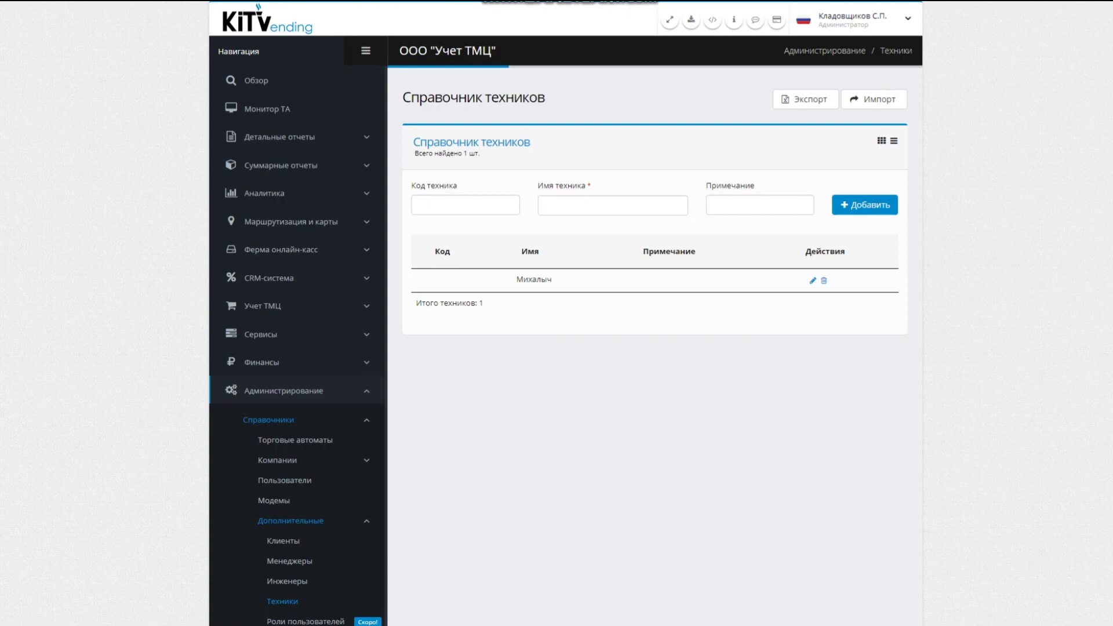
# Open the Office vending machine's card from Торговые автоматы and check its assigned technician-operator.
pyautogui.click(295, 440)
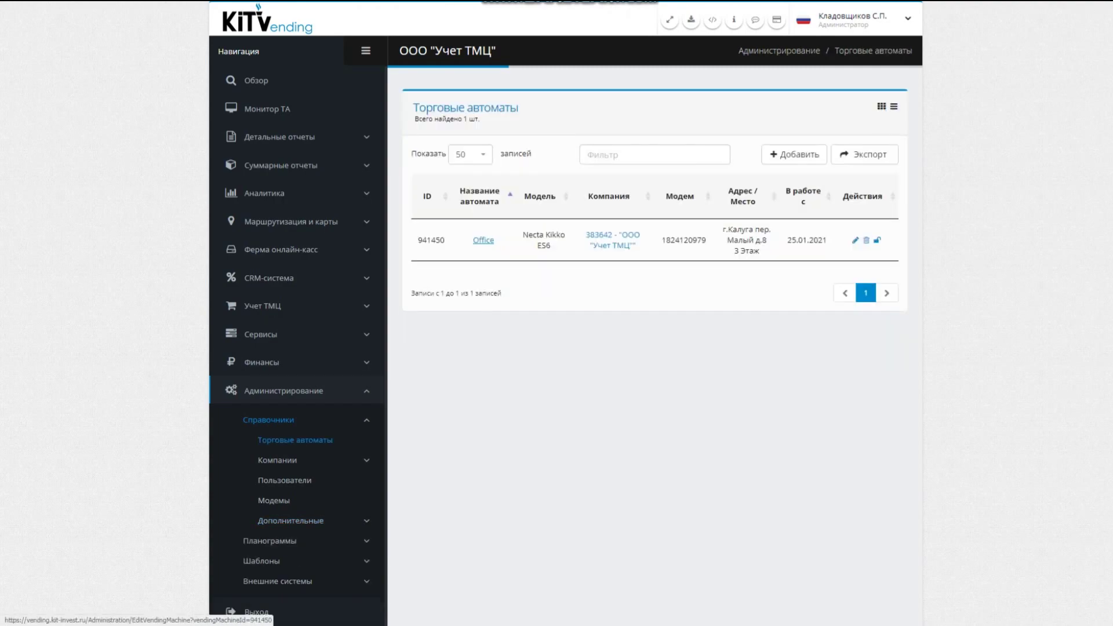
pyautogui.click(483, 240)
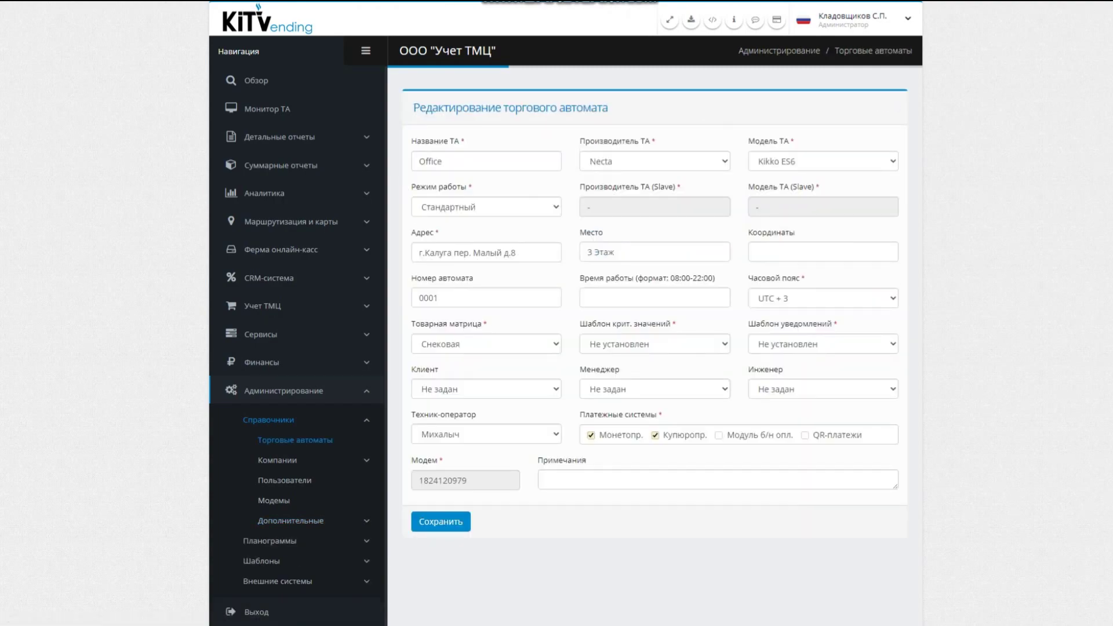
pyautogui.click(486, 434)
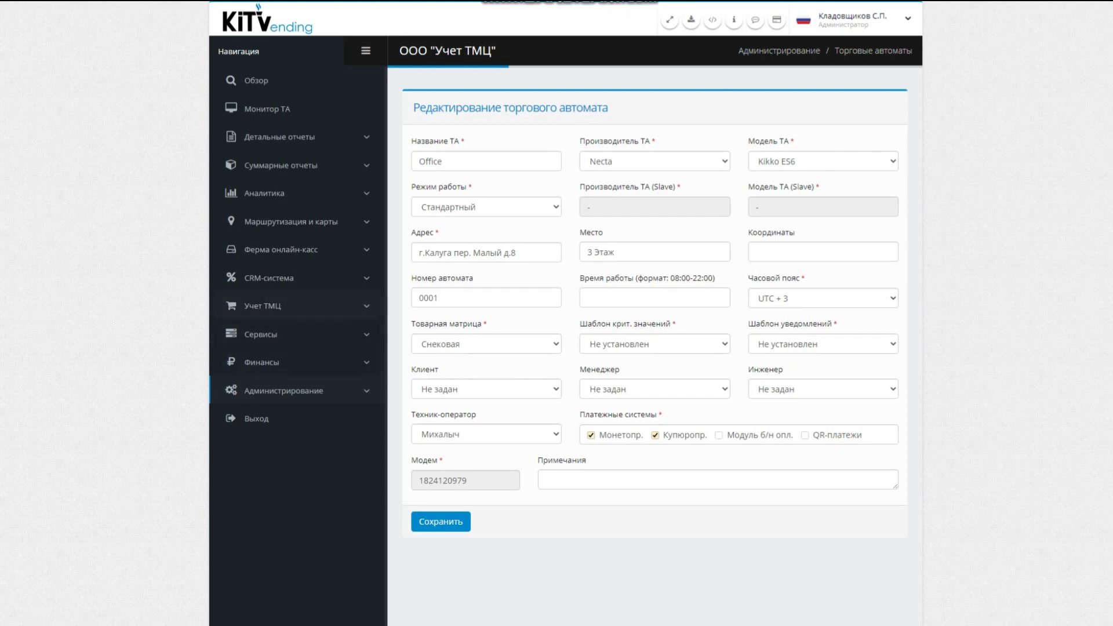
# In Настройки учета, set automatic operation creation to Да for machine loading, cash collection and change loading, and save the settings.
pyautogui.click(297, 305)
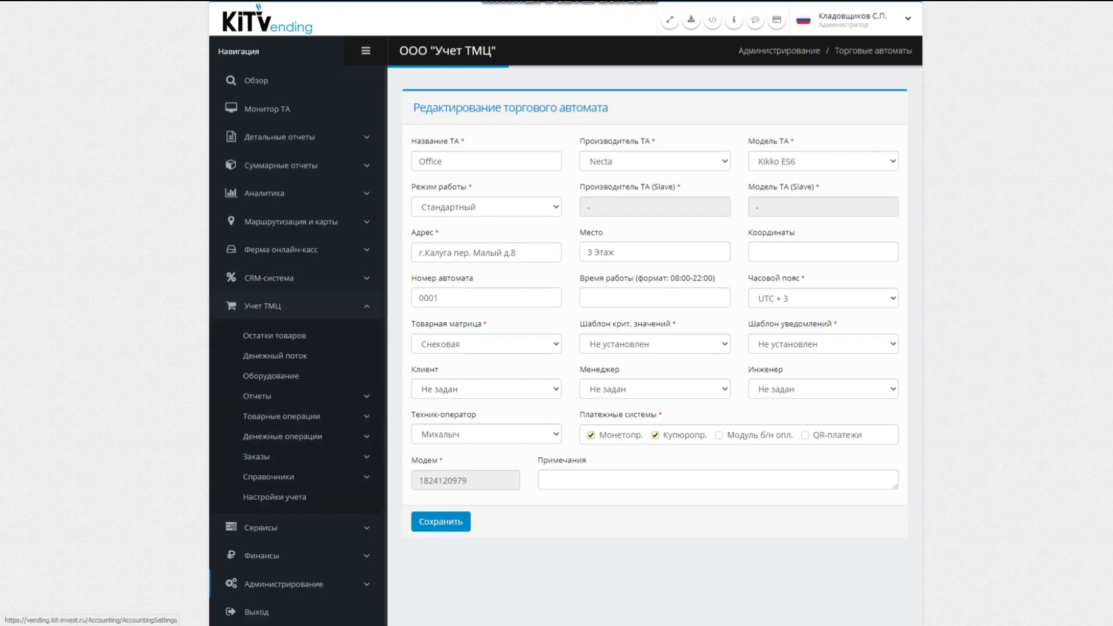
pyautogui.click(275, 497)
pyautogui.click(528, 206)
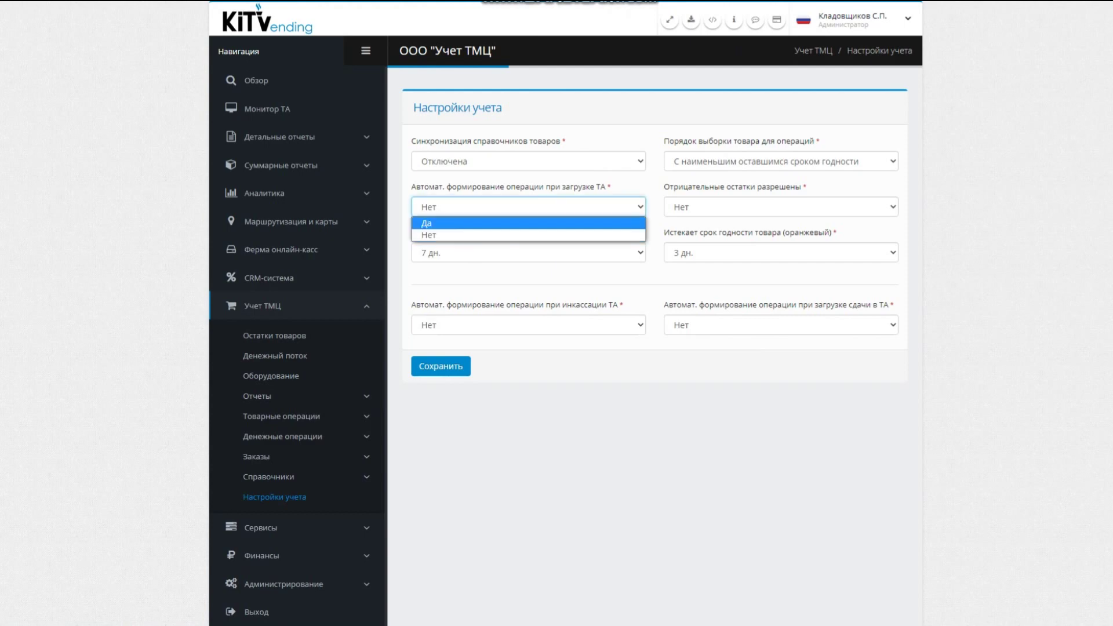
pyautogui.click(528, 223)
pyautogui.click(529, 324)
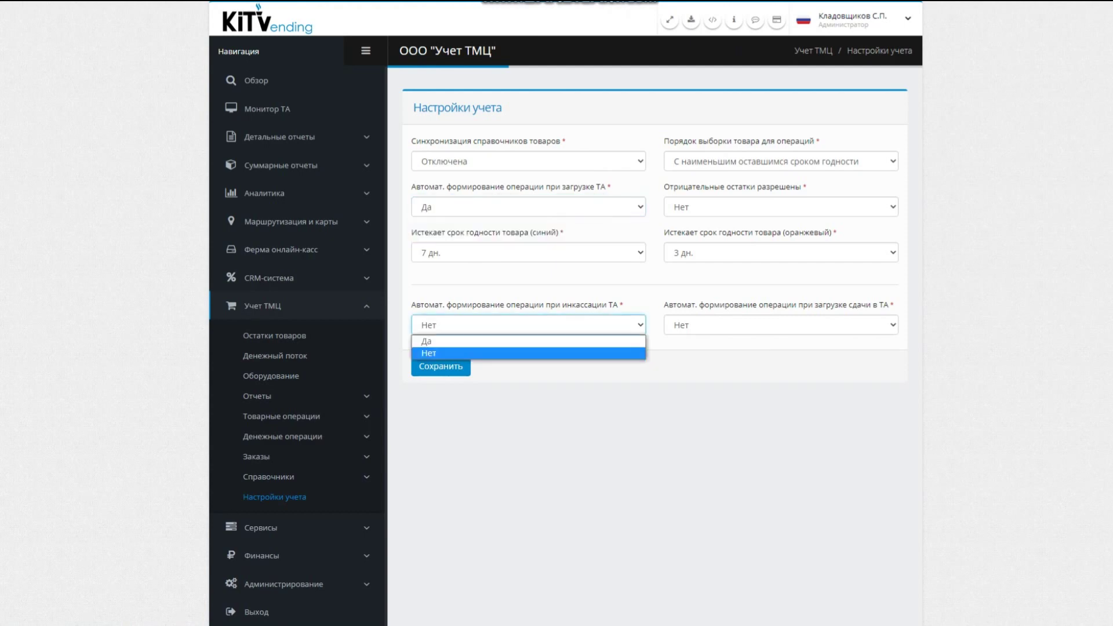
pyautogui.click(426, 341)
pyautogui.click(781, 325)
pyautogui.click(678, 341)
pyautogui.click(440, 366)
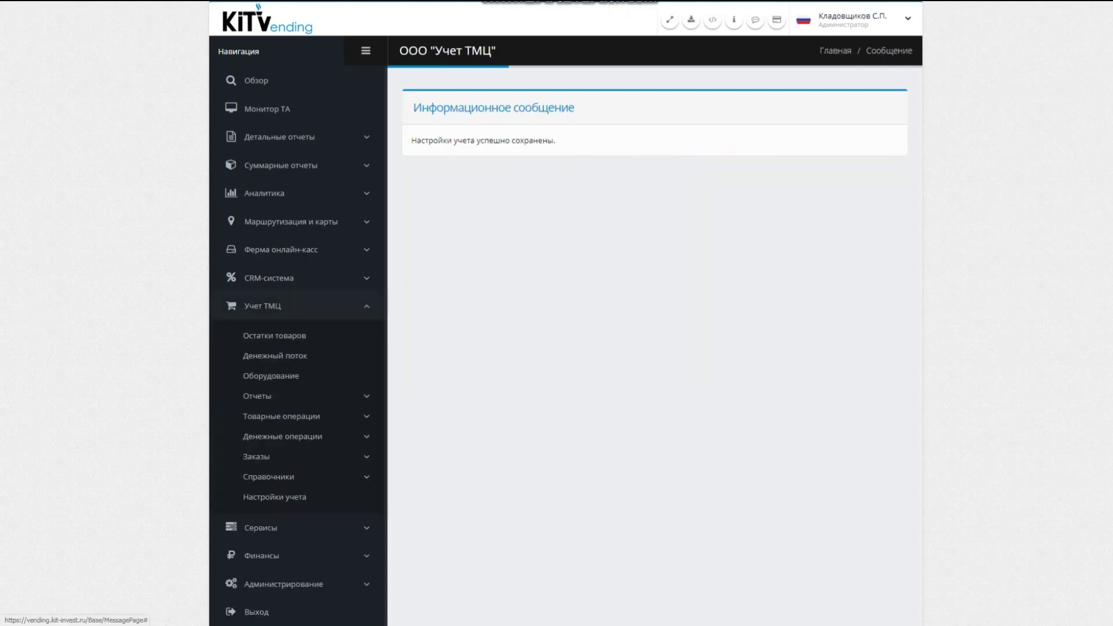
# Add a stationary warehouse named Центральный to the accounting directory Склады and save it.
pyautogui.click(268, 476)
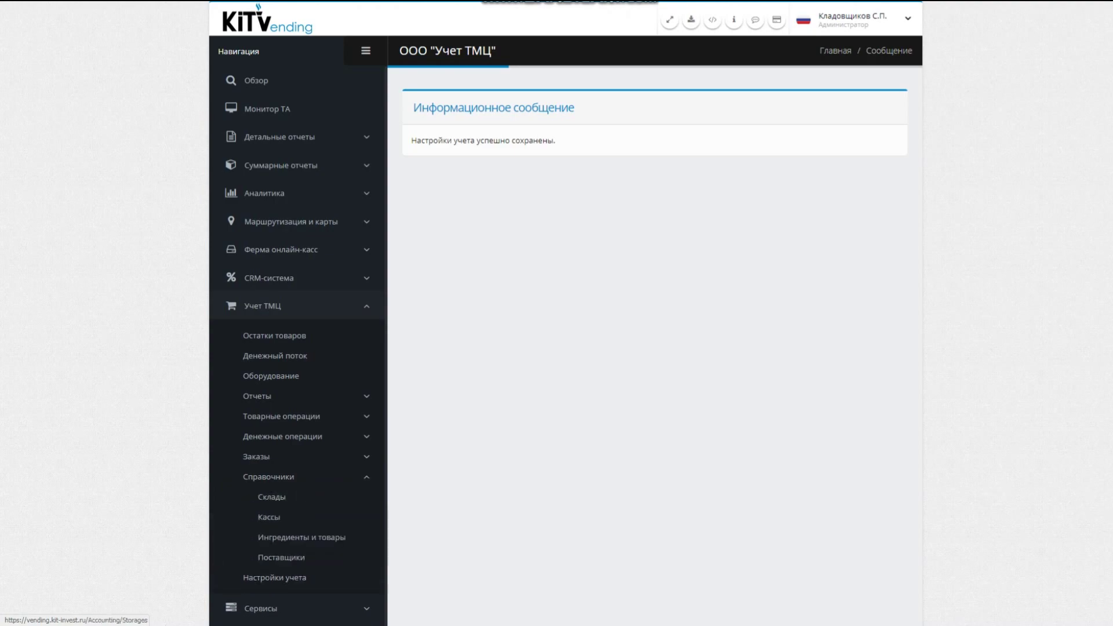
pyautogui.click(271, 497)
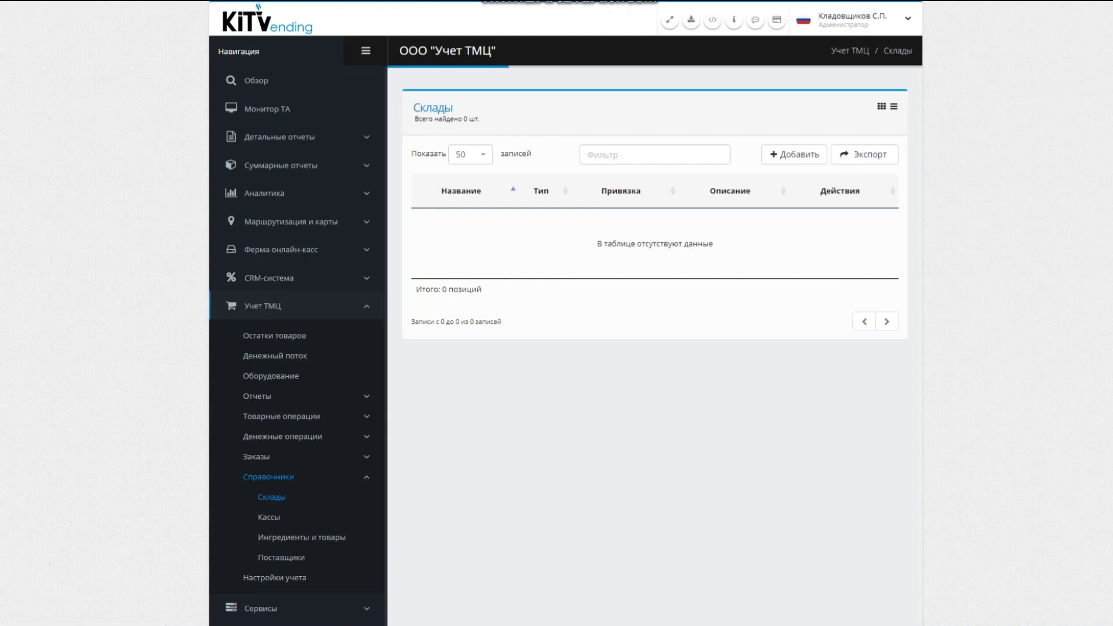
pyautogui.click(793, 154)
pyautogui.click(486, 161)
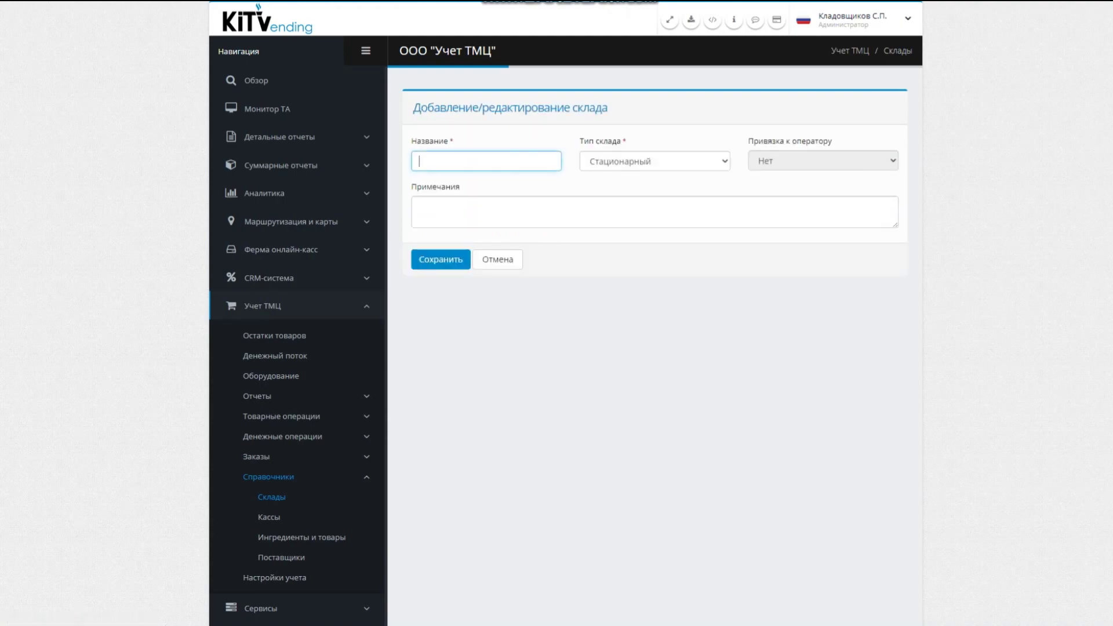
pyautogui.write('Центральный')
pyautogui.click(441, 259)
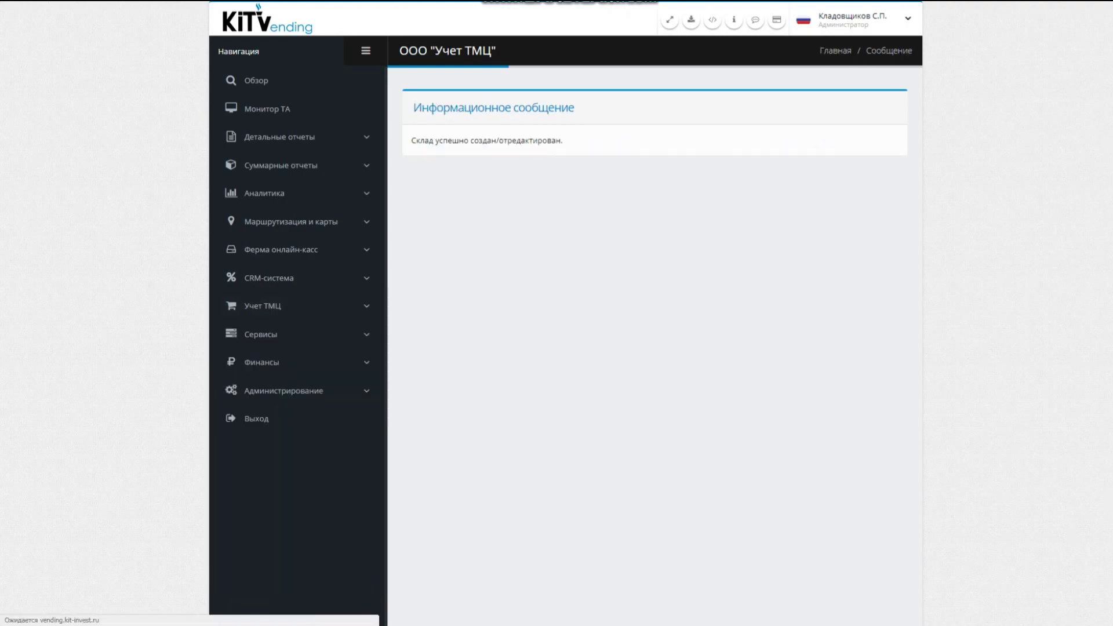
# Start a second warehouse in Склады and name it Машина followed by the technician's name in the genitive.
pyautogui.click(263, 305)
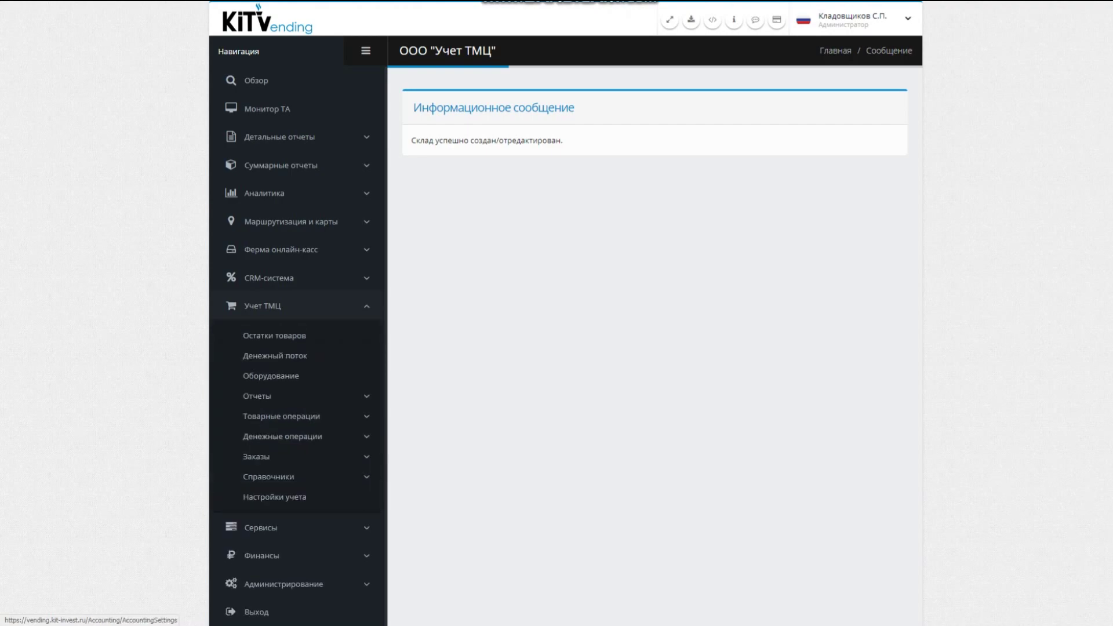
pyautogui.click(269, 476)
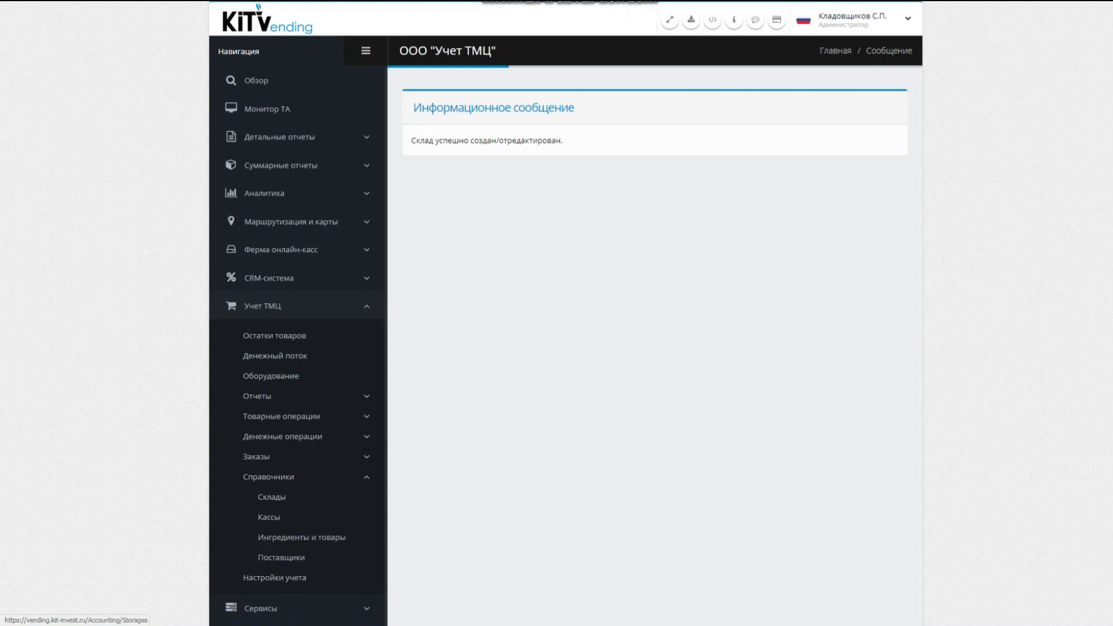
pyautogui.click(272, 497)
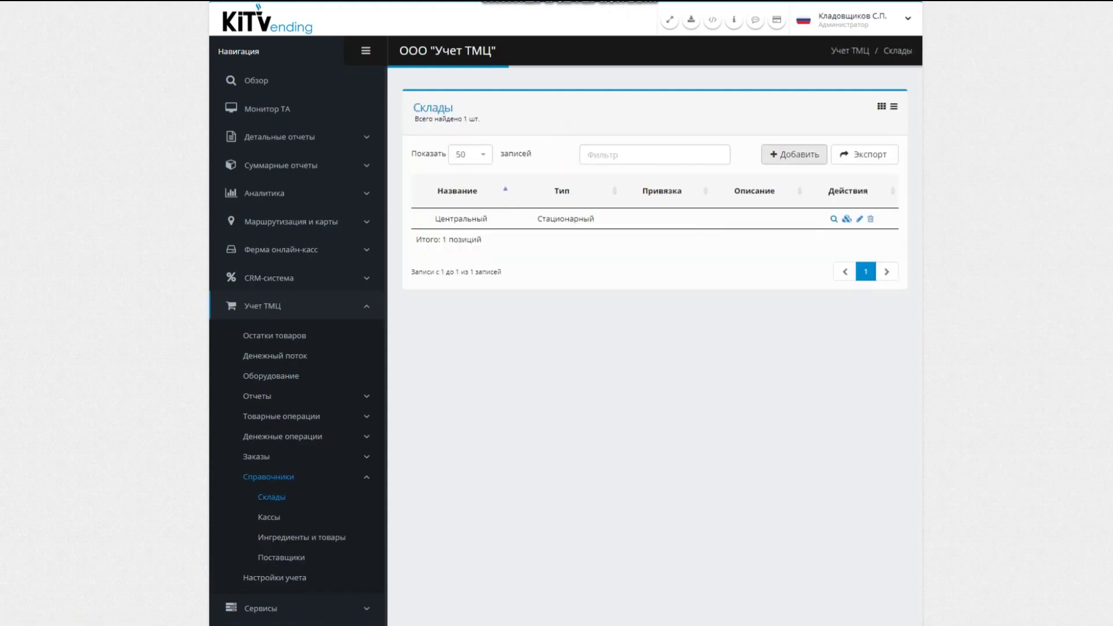
pyautogui.click(794, 154)
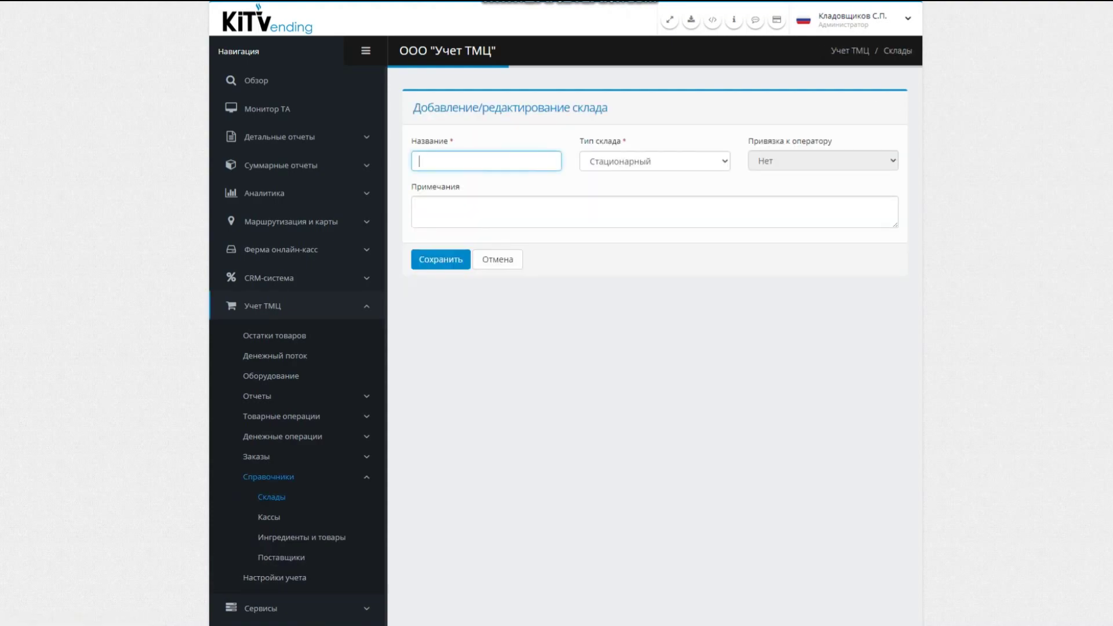
pyautogui.write('Машина Михалычы=')
pyautogui.press('BackSpace')
pyautogui.press('BackSpace')
pyautogui.write('а')
# Set the new warehouse to the non-stationary type, link it to the technician as operator, and save it.
pyautogui.click(654, 161)
pyautogui.press('Down')
pyautogui.press('Return')
pyautogui.press('Tab')
pyautogui.hotkey('alt', 'Down')
pyautogui.press('Down')
pyautogui.press('Return')
pyautogui.click(440, 259)
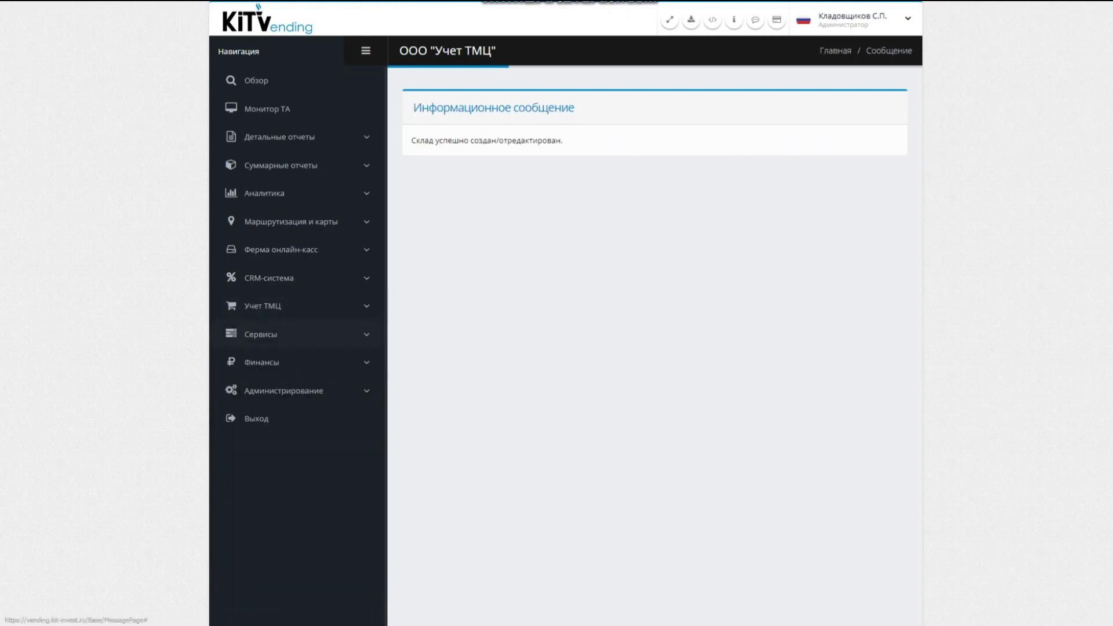
# Add a stationary cash desk named Офис to the accounting directory Кассы and save it.
pyautogui.click(263, 306)
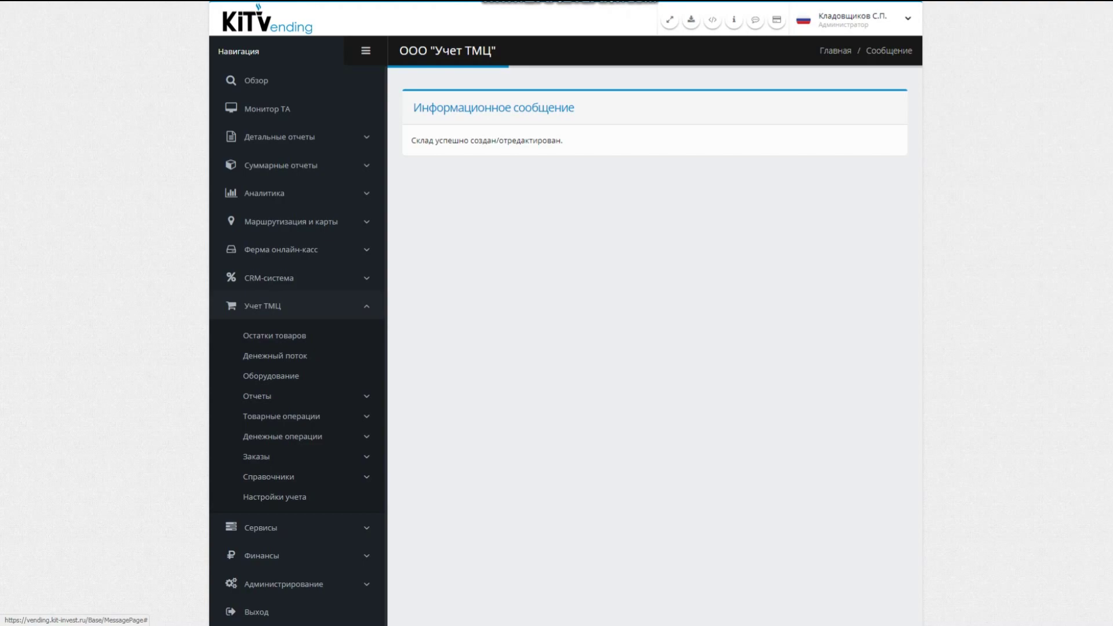
pyautogui.click(268, 476)
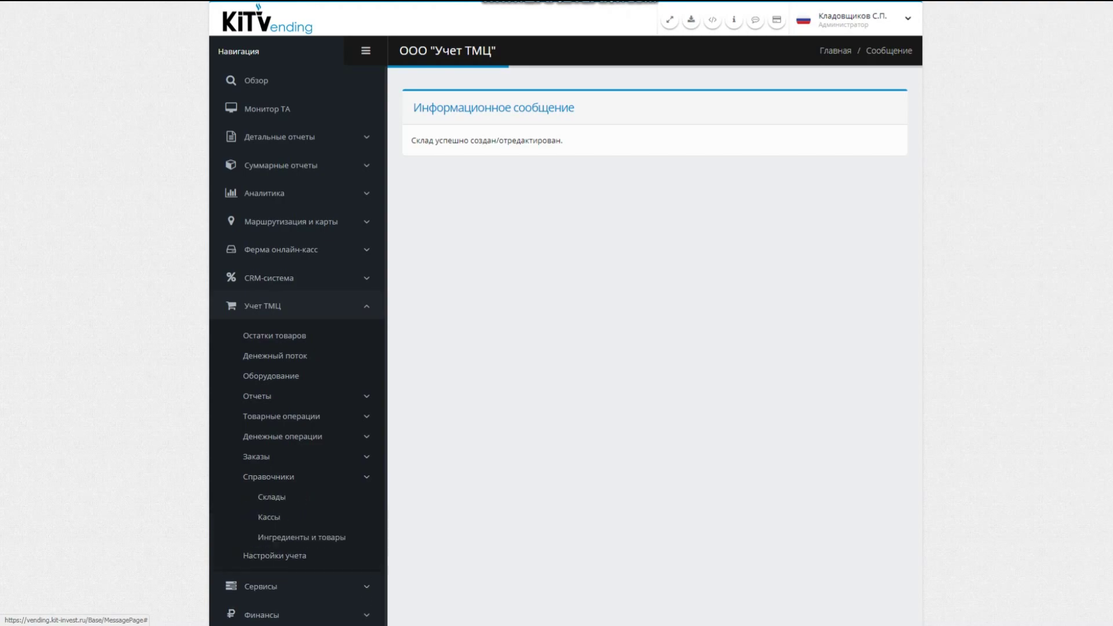
pyautogui.click(268, 516)
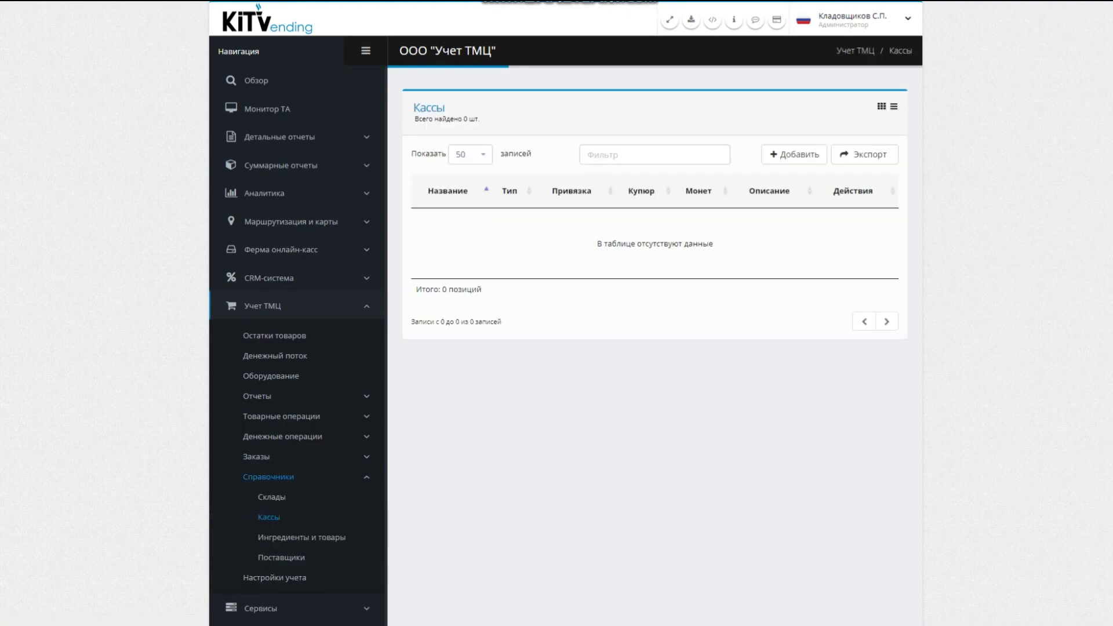
pyautogui.click(793, 155)
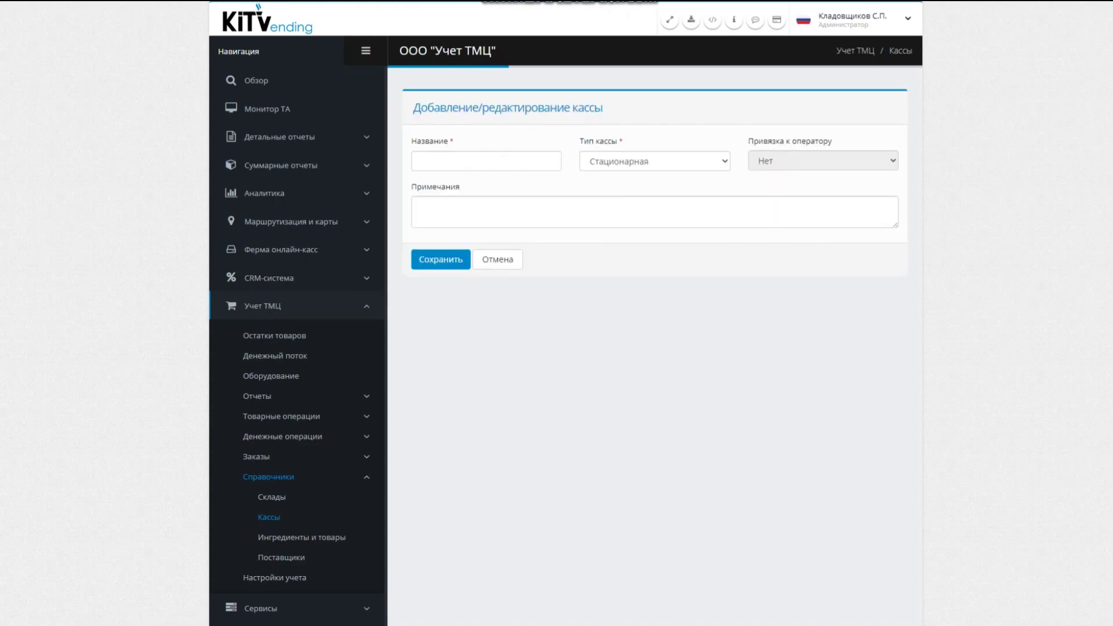
pyautogui.write('Офис')
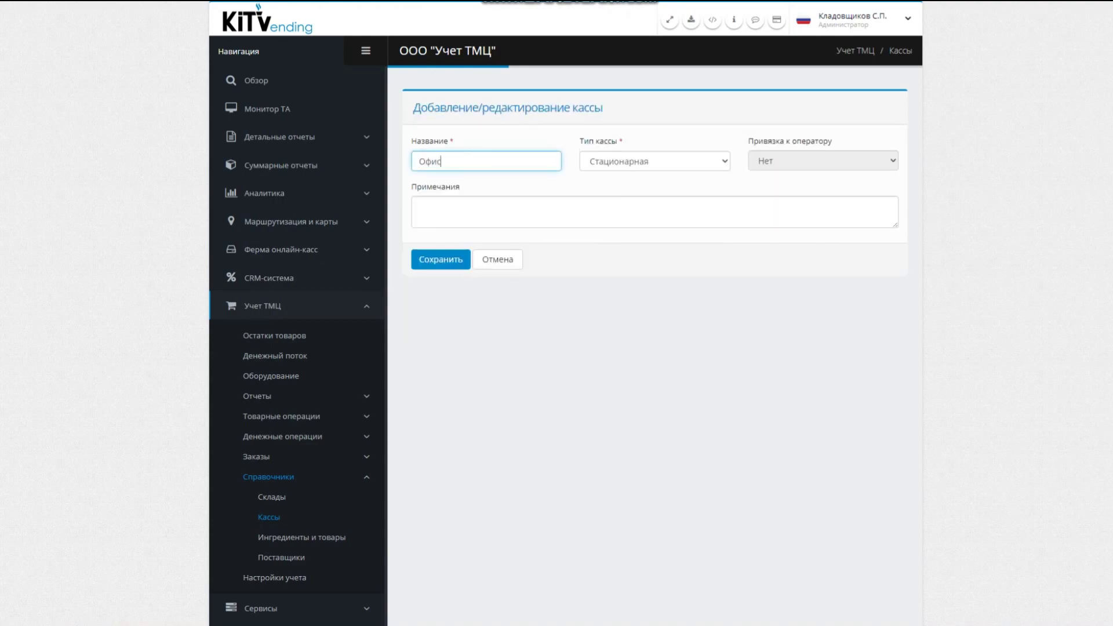
pyautogui.click(440, 259)
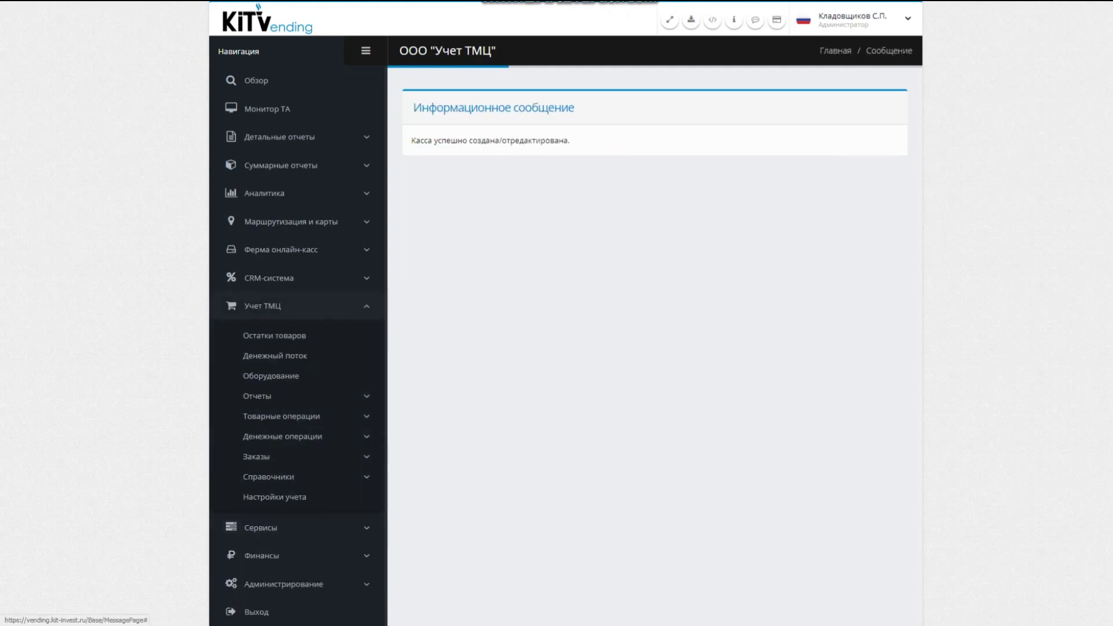
# Start a second cash desk in Кассы and name it Машина followed by the technician's name in the genitive.
pyautogui.click(269, 477)
pyautogui.click(268, 516)
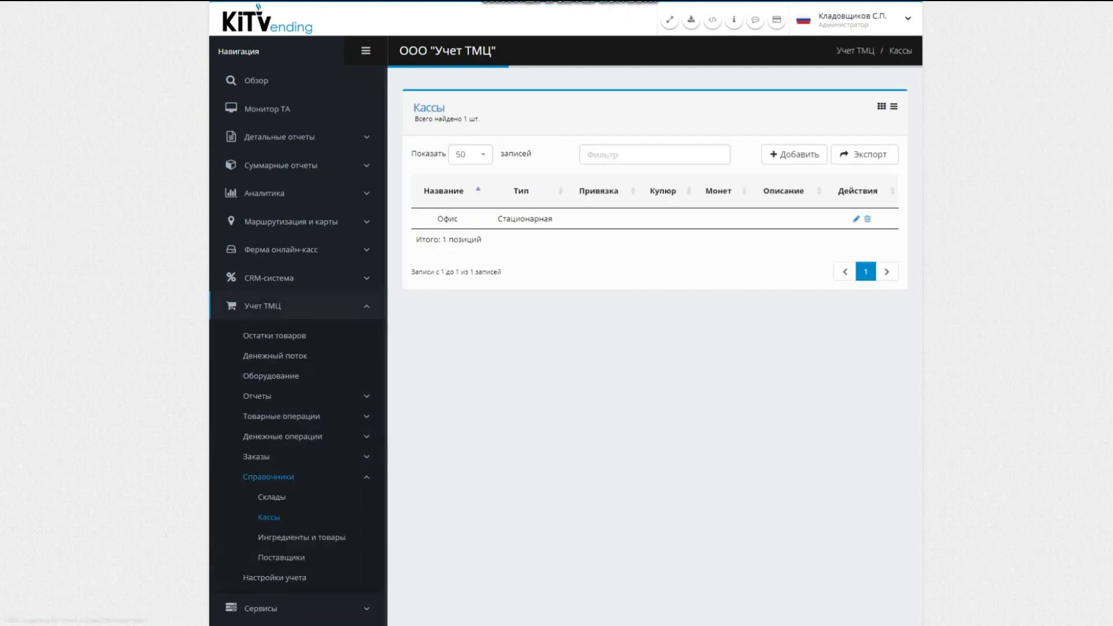
pyautogui.click(794, 154)
pyautogui.click(486, 161)
pyautogui.write('Машина №5')
pyautogui.press('BackSpace')
pyautogui.press('BackSpace')
pyautogui.press('BackSpace')
pyautogui.press('BackSpace')
pyautogui.press('BackSpace')
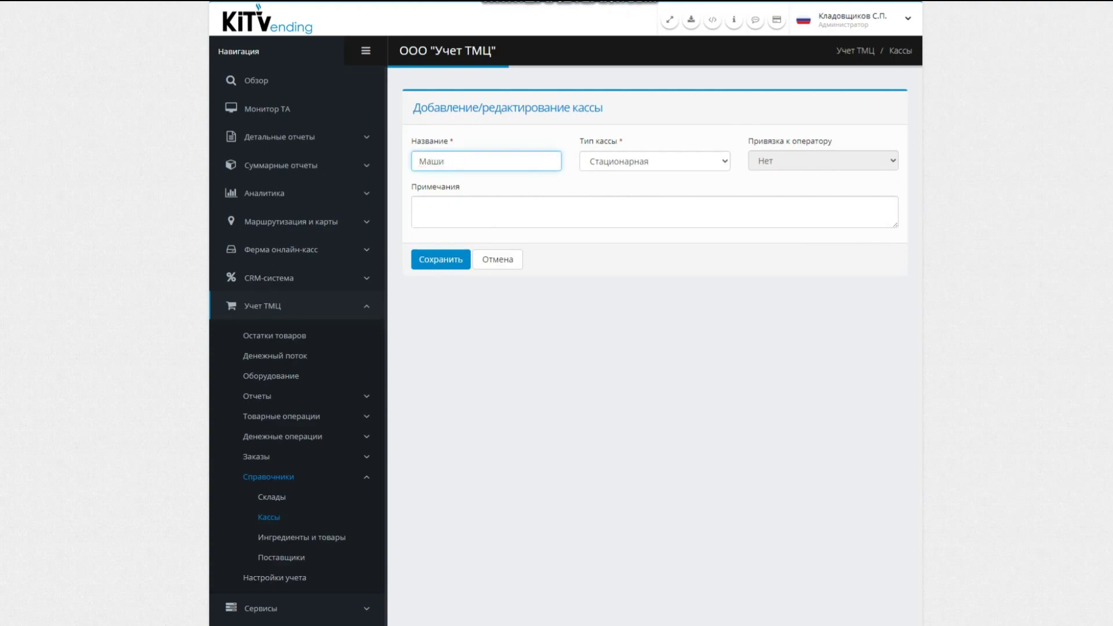
pyautogui.write('на Михалыча')
# Set the new cash desk's type to Передвижная, link it to the technician as operator, and save it.
pyautogui.press('Tab')
pyautogui.hotkey('alt', 'Down')
pyautogui.press('Down')
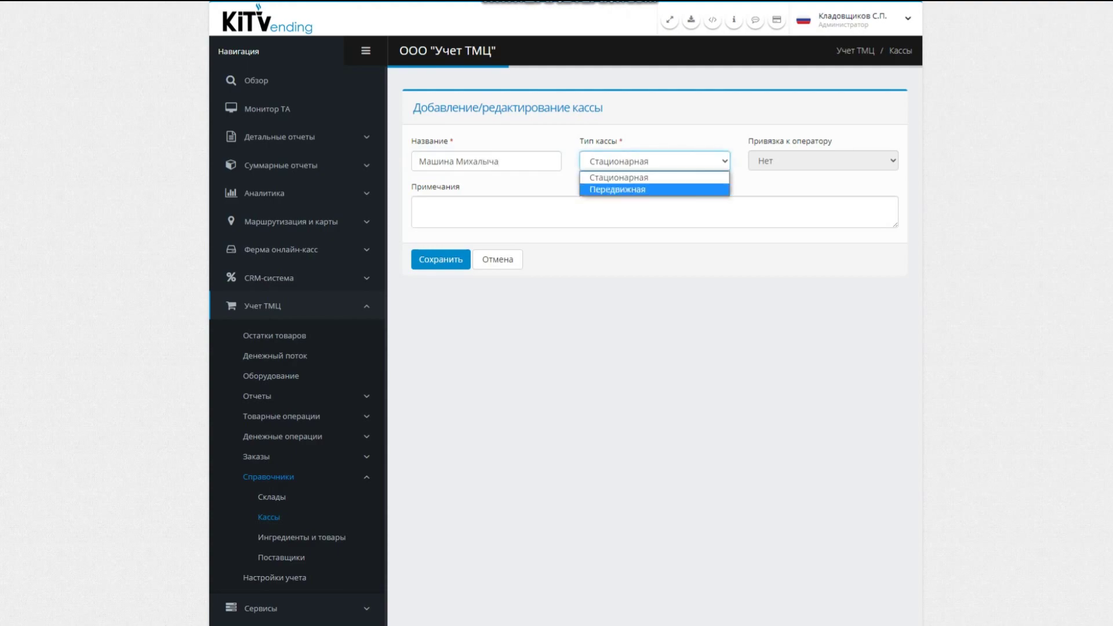
pyautogui.press('Return')
pyautogui.press('Tab')
pyautogui.hotkey('alt', 'Down')
pyautogui.press('Down')
pyautogui.press('Return')
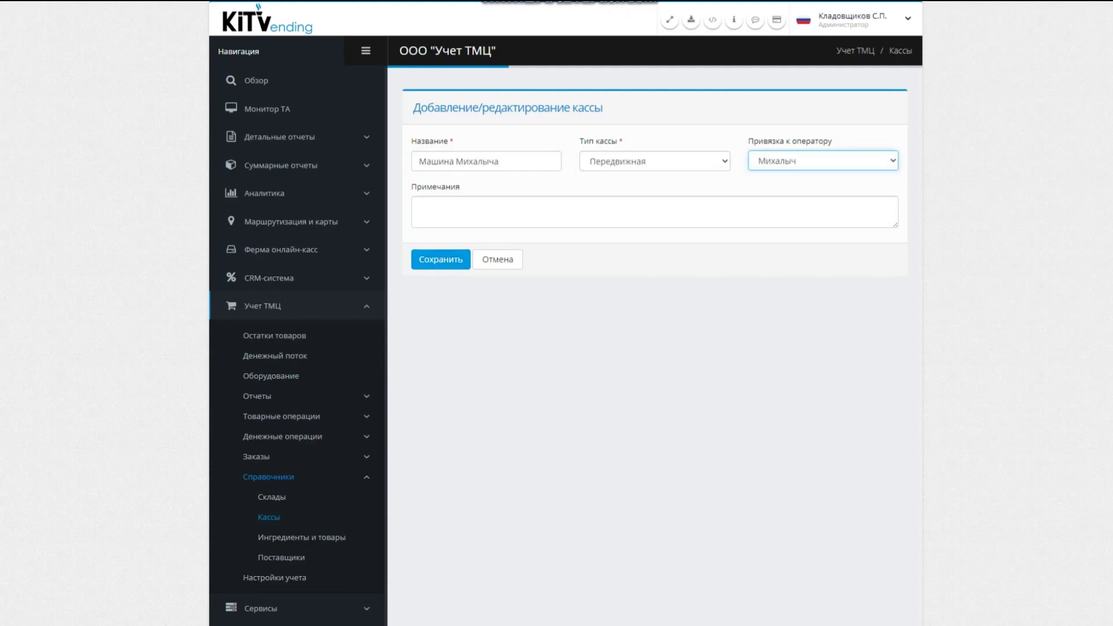
pyautogui.press('Tab')
pyautogui.press('Tab')
pyautogui.press('Return')
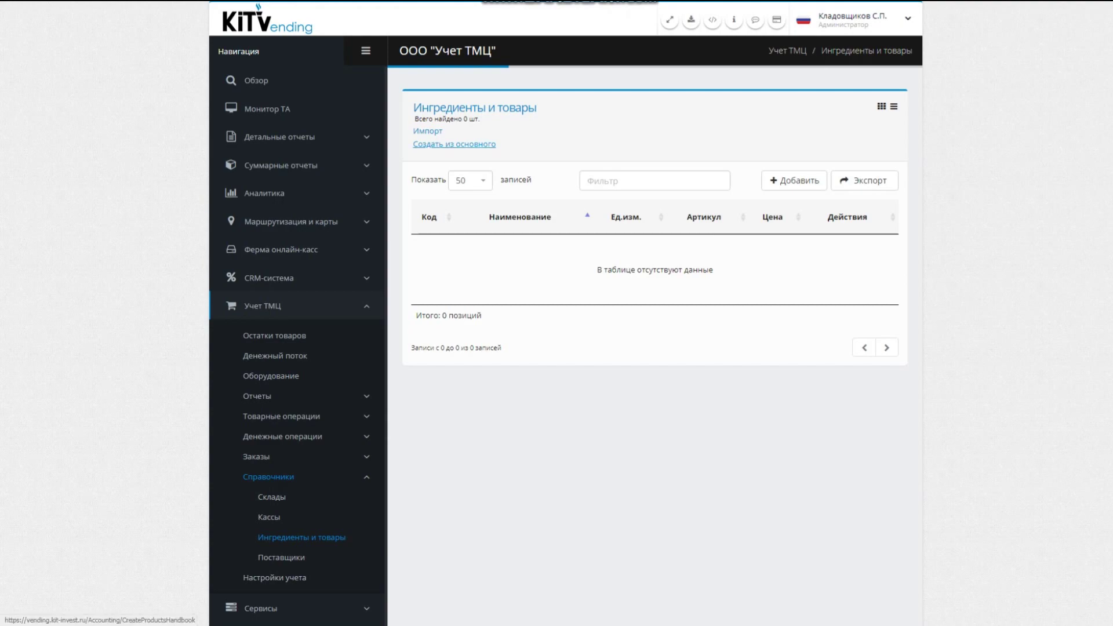
# Create the accounting directory of ingredients and goods from the main directory.
pyautogui.click(454, 143)
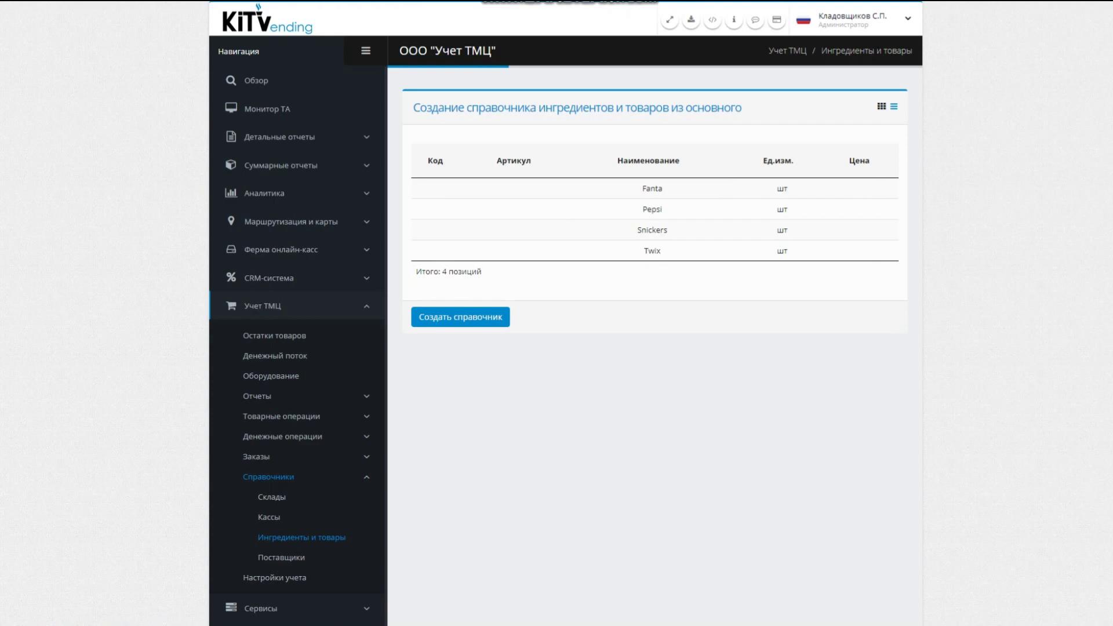
pyautogui.click(460, 317)
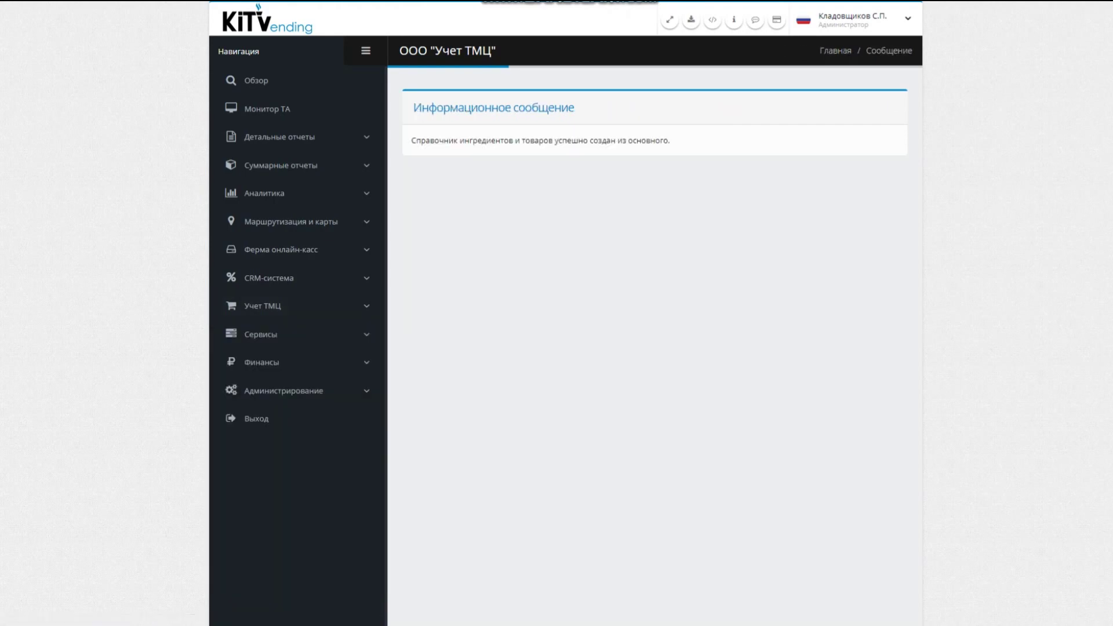
# View the accounting directory Ингредиенты и товары to check the goods created from the main directory.
pyautogui.click(284, 391)
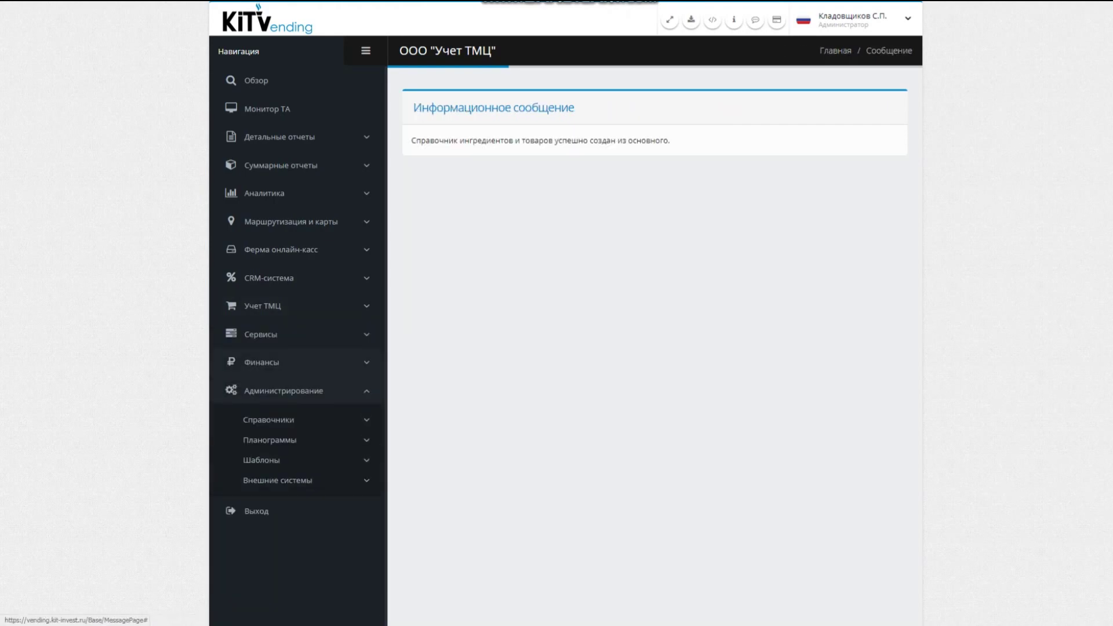
pyautogui.click(262, 305)
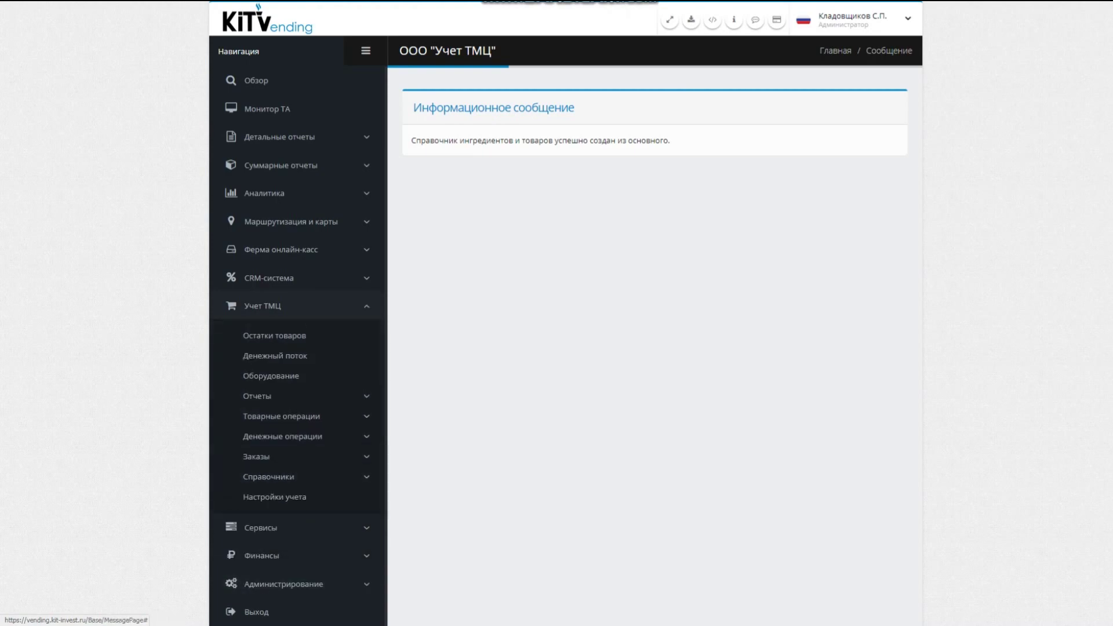
pyautogui.click(268, 476)
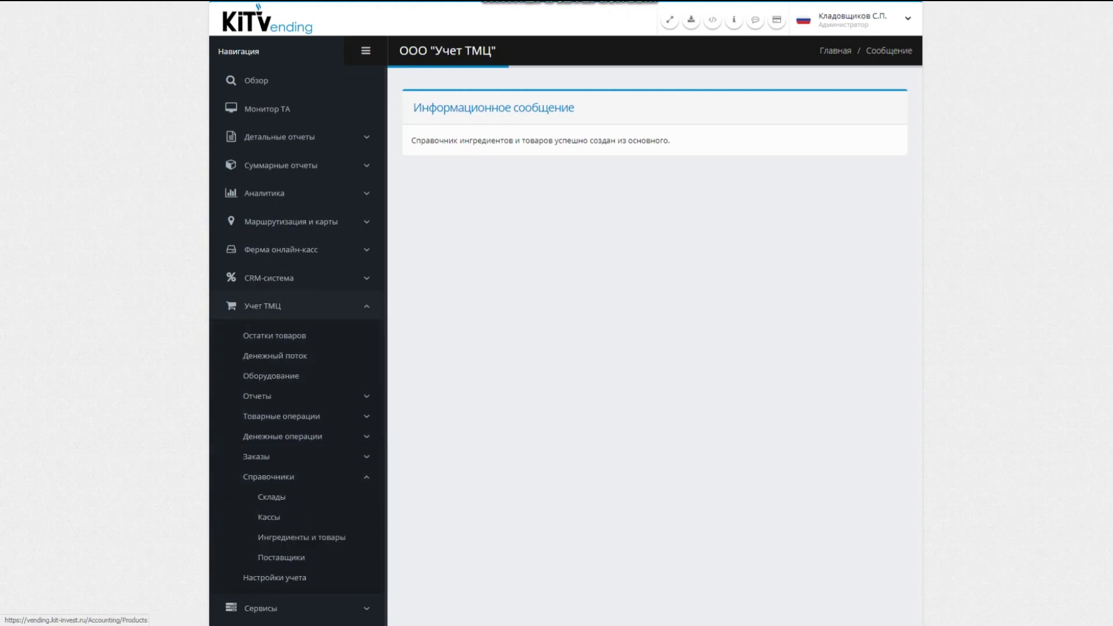
pyautogui.click(301, 538)
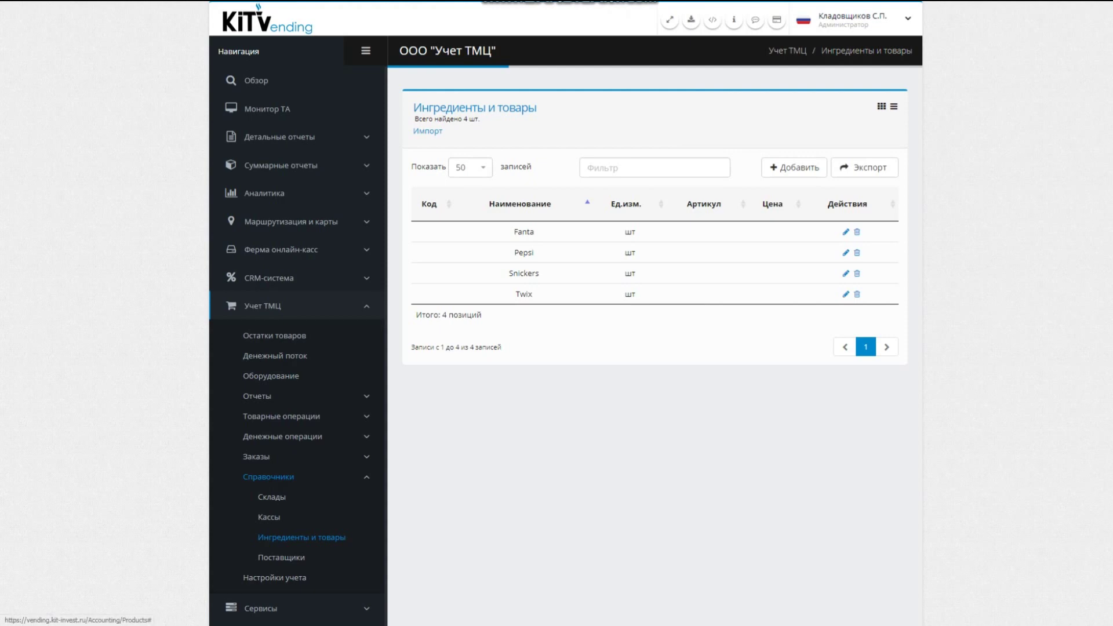
# Start a new goods receipt (Приход товара) and set its warehouse to Центральный.
pyautogui.click(281, 416)
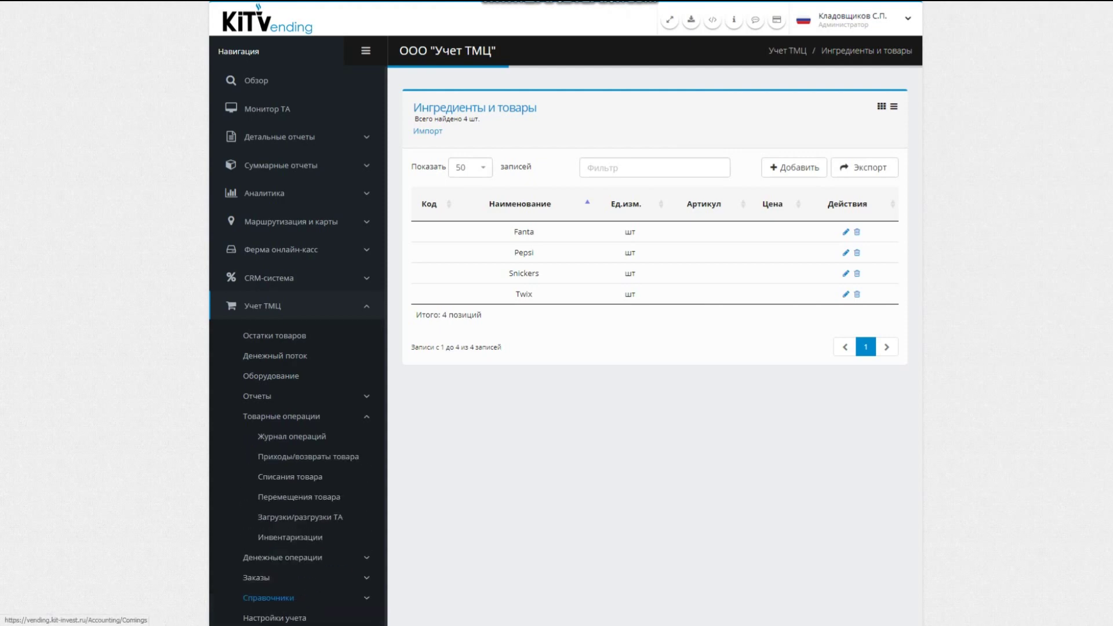
pyautogui.click(308, 456)
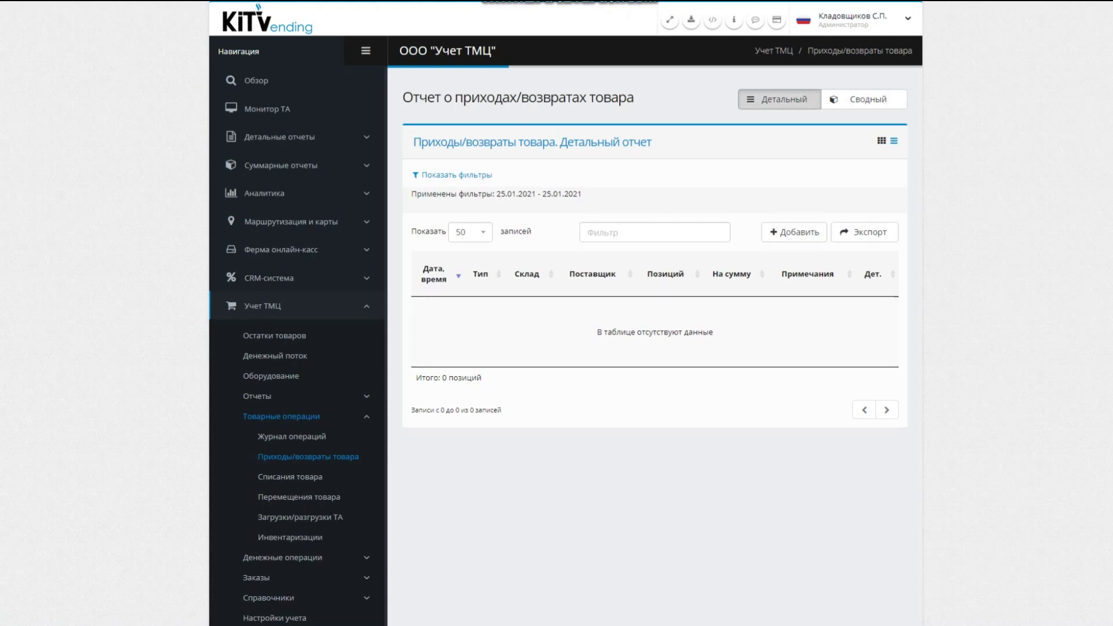
pyautogui.click(794, 232)
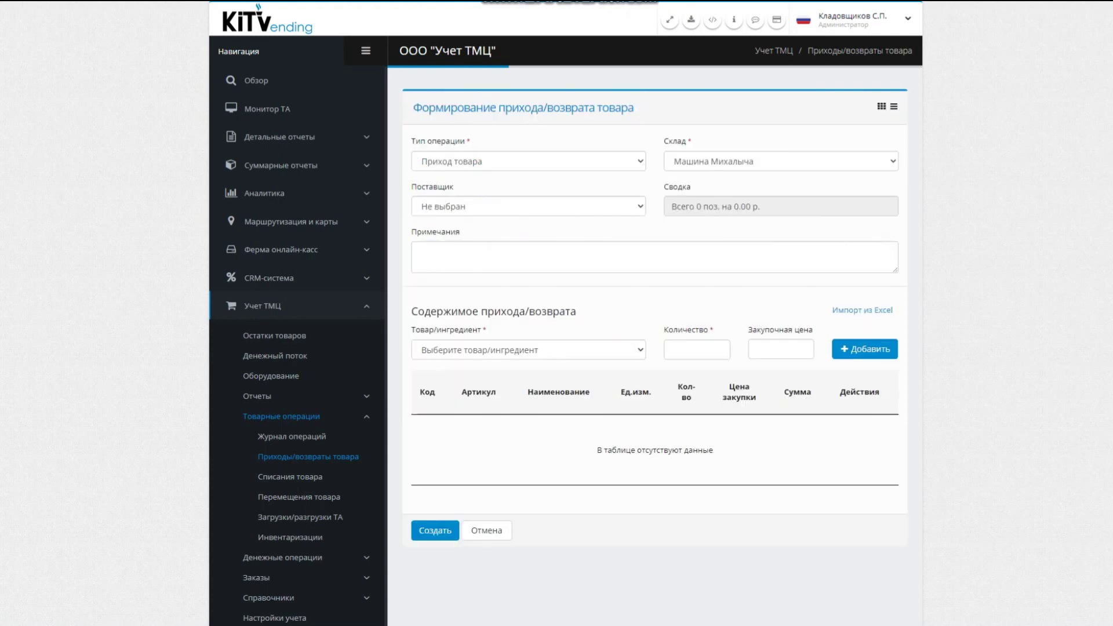
pyautogui.click(780, 161)
pyautogui.click(732, 190)
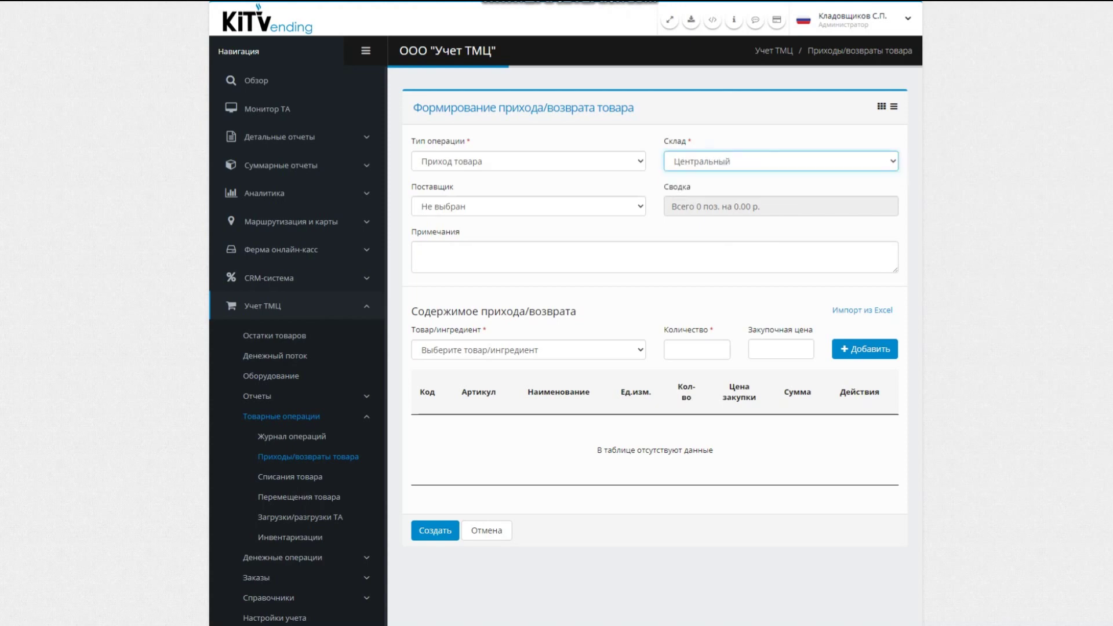
# Add 10 pieces of Fanta to the contents of the goods receipt.
pyautogui.click(528, 349)
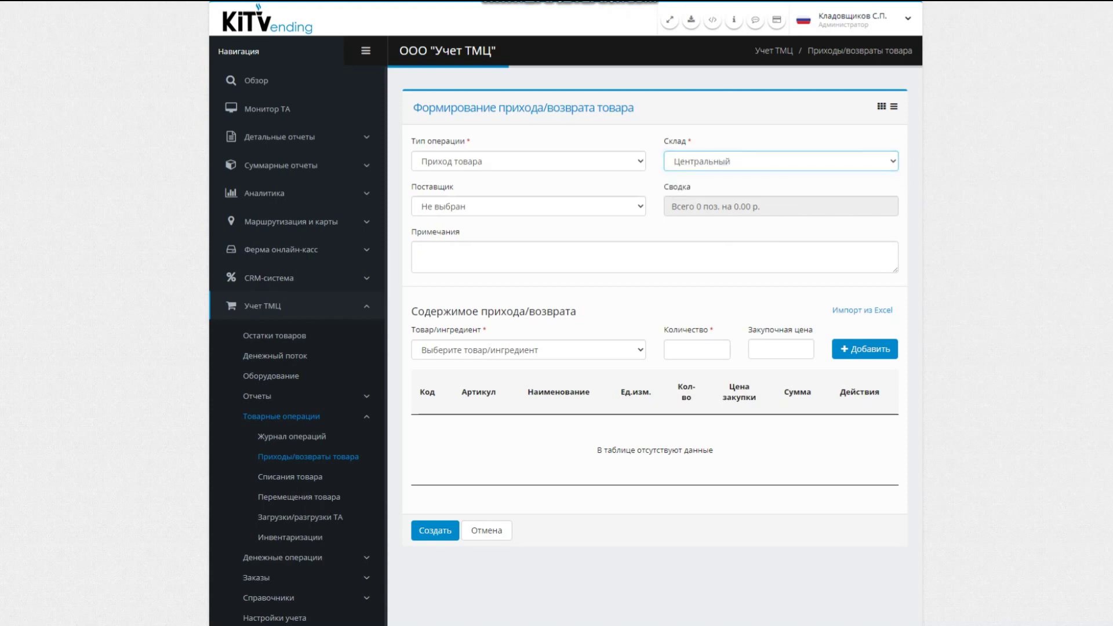
pyautogui.click(528, 378)
pyautogui.click(696, 349)
pyautogui.write('10')
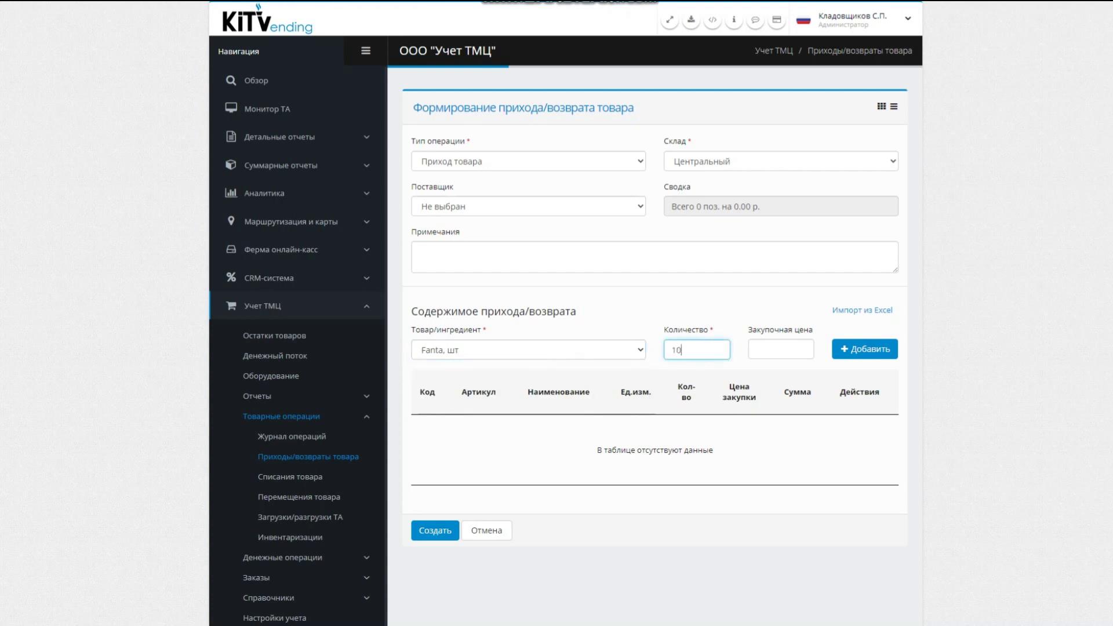
pyautogui.press('Return')
# Add 10 pieces of Pepsi to the contents of the goods receipt.
pyautogui.click(528, 349)
pyautogui.click(528, 389)
pyautogui.click(696, 349)
pyautogui.write('10')
pyautogui.press('Return')
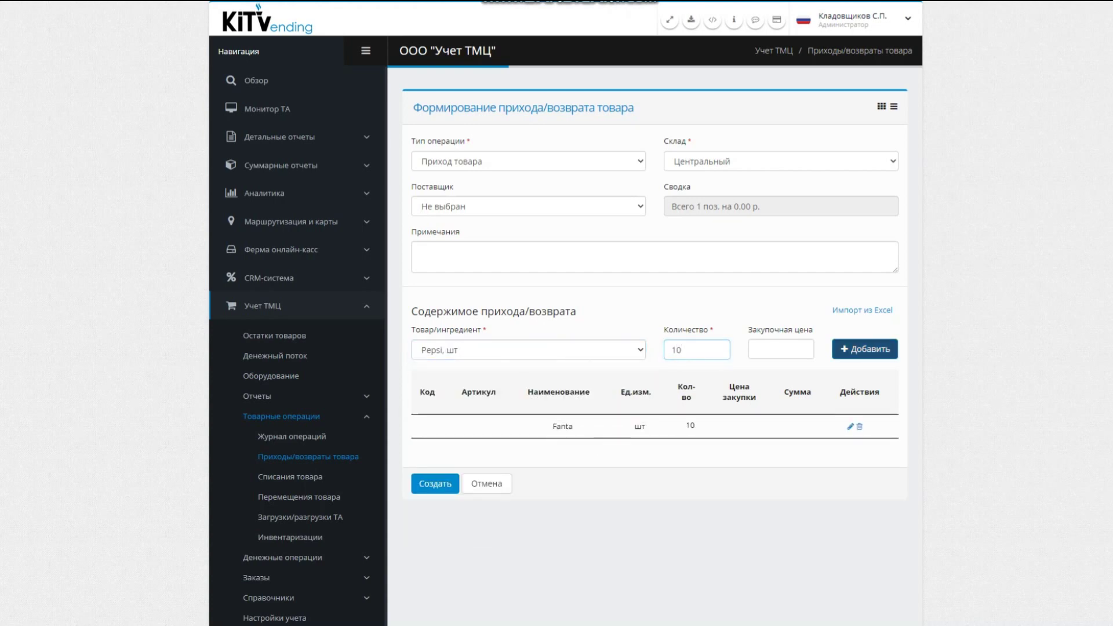
# Add 20 pieces of Twix to the contents of the goods receipt.
pyautogui.press('Down')
pyautogui.press('Down')
pyautogui.press('Down')
pyautogui.press('Down')
pyautogui.press('Return')
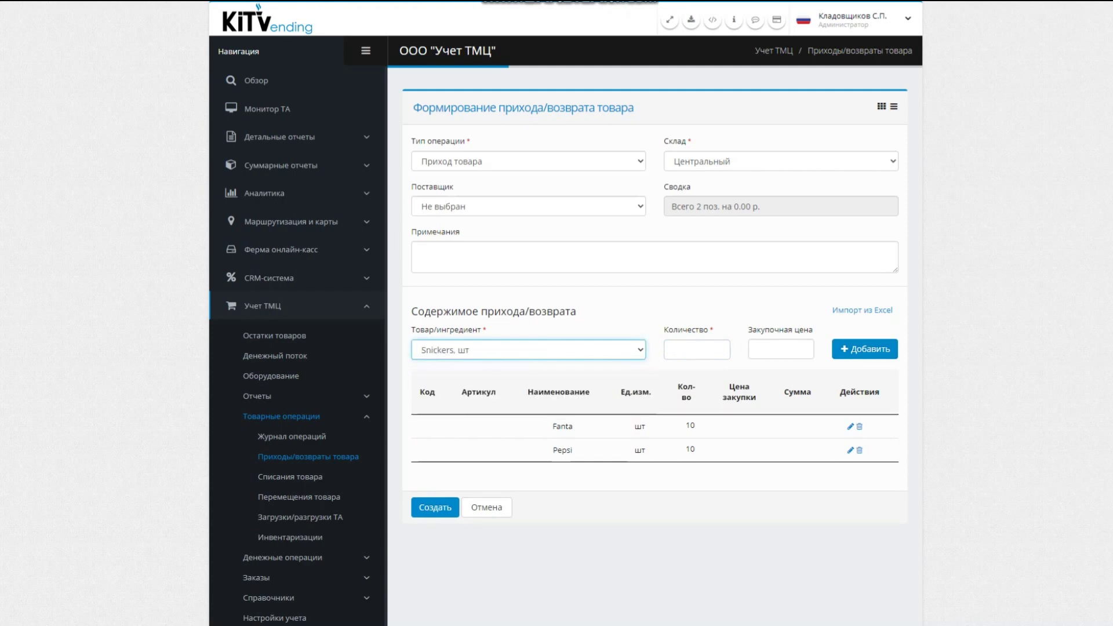
pyautogui.press('Tab')
pyautogui.write('20')
pyautogui.press('Return')
pyautogui.click(528, 349)
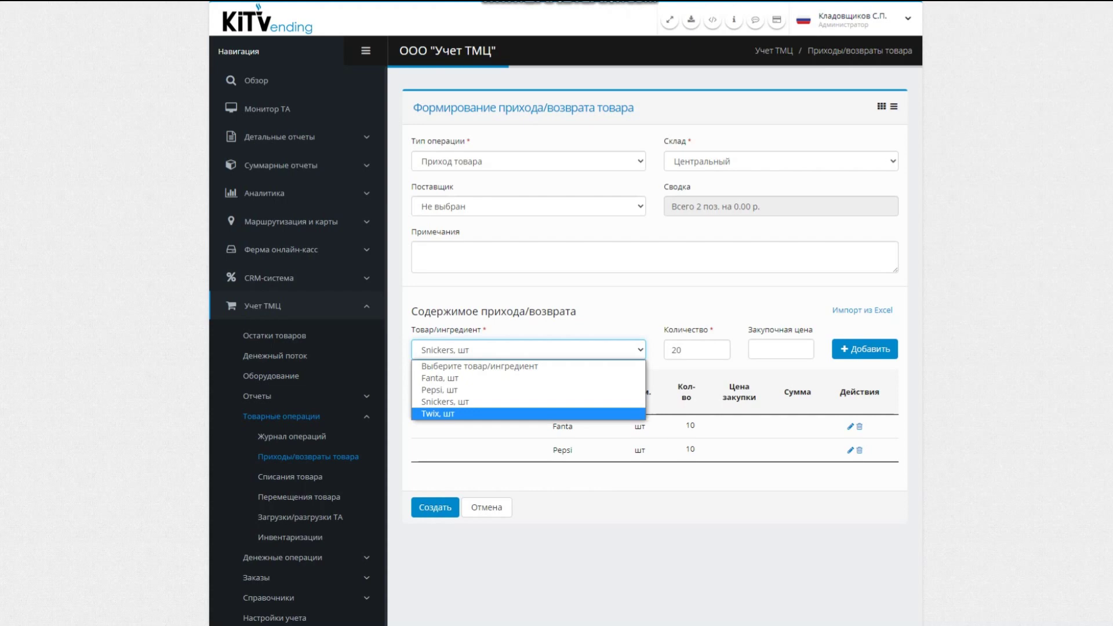
pyautogui.click(528, 413)
pyautogui.press('Return')
# Add 20 pieces of Snickers to the goods receipt and create the receipt operation.
pyautogui.hotkey('alt', 'Down')
pyautogui.press('Down')
pyautogui.press('Down')
pyautogui.press('Down')
pyautogui.press('Return')
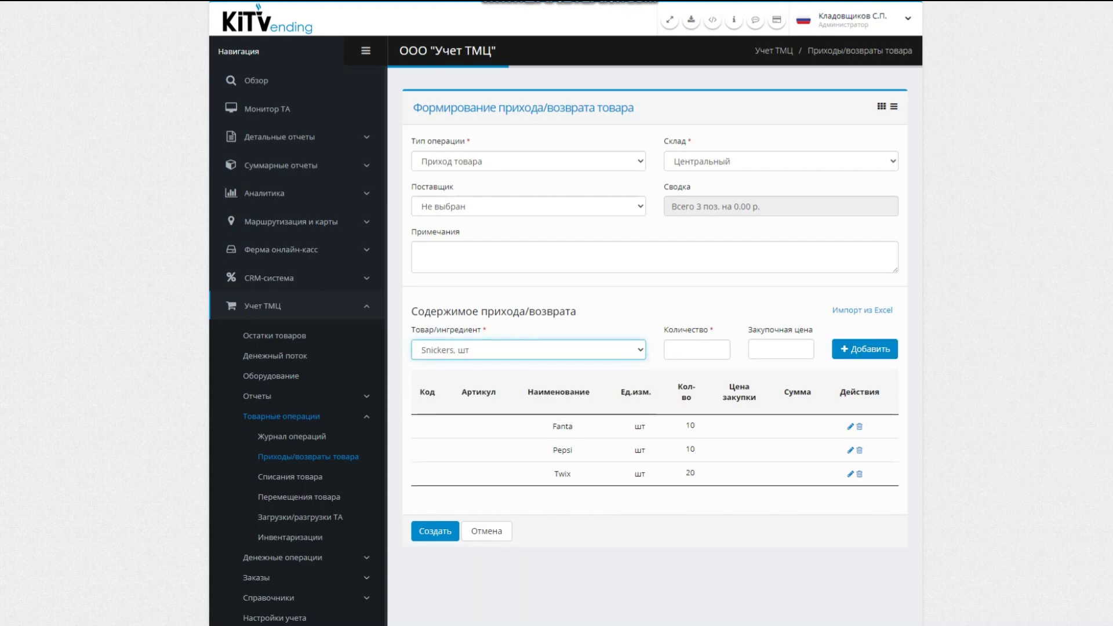
pyautogui.press('Tab')
pyautogui.write('20')
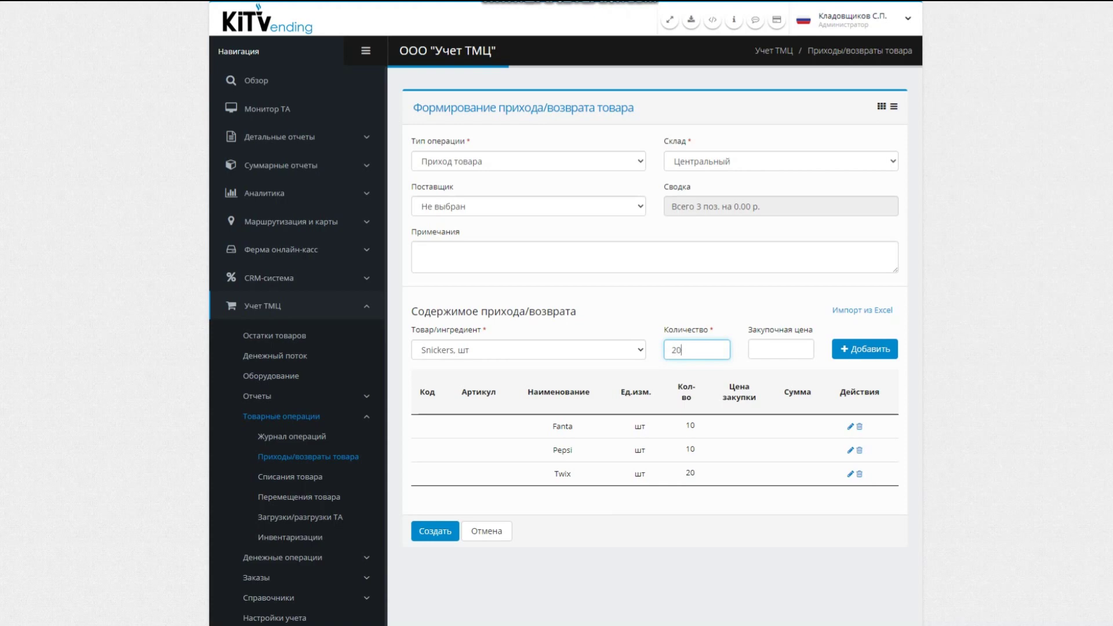
pyautogui.press('Return')
pyautogui.press('Return')
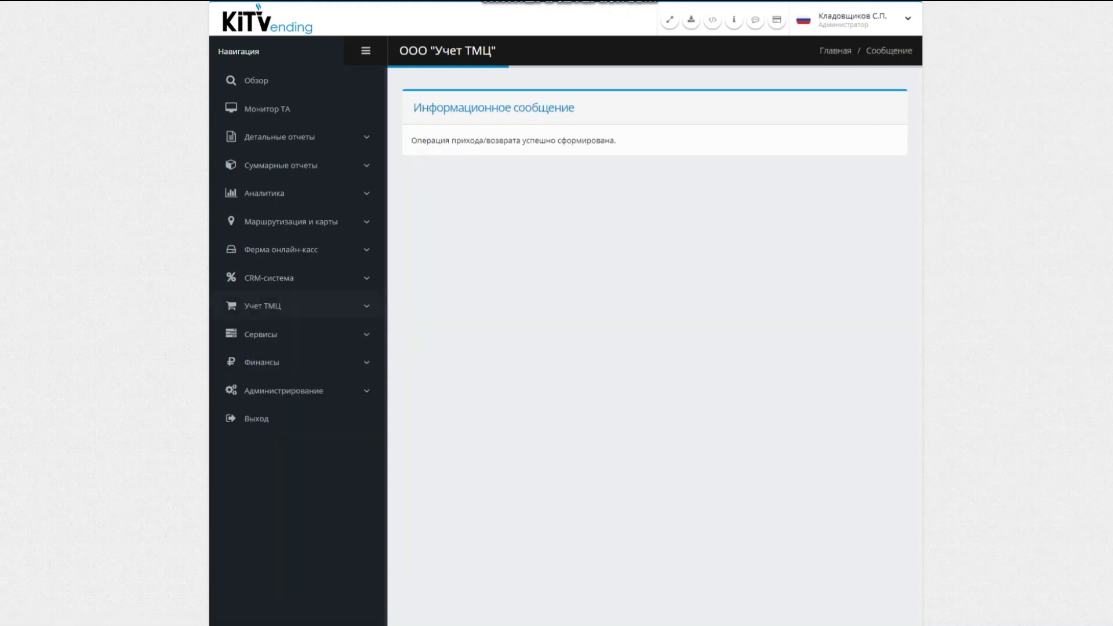
# Start a new cash deposit operation (Внесение ДС) for the cash desk Офис.
pyautogui.click(262, 305)
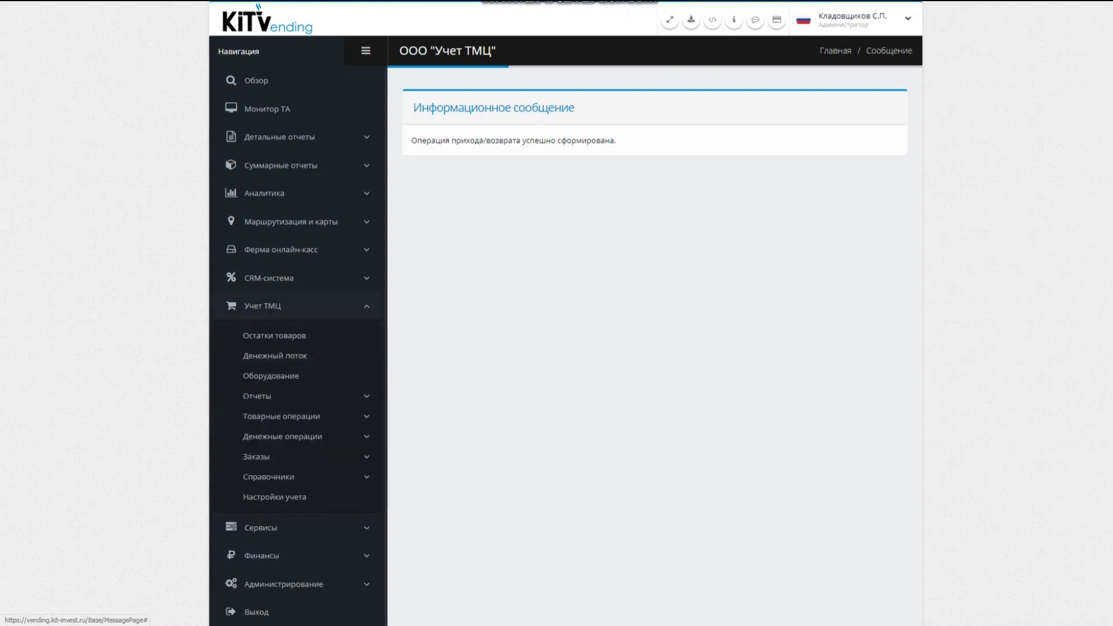
pyautogui.click(282, 436)
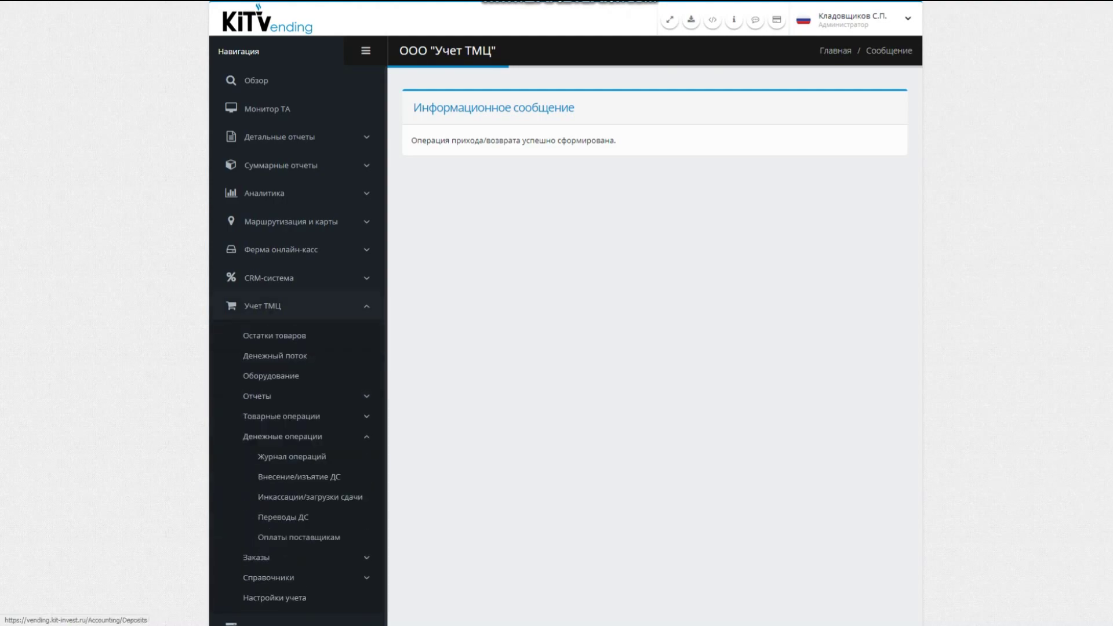
pyautogui.click(298, 476)
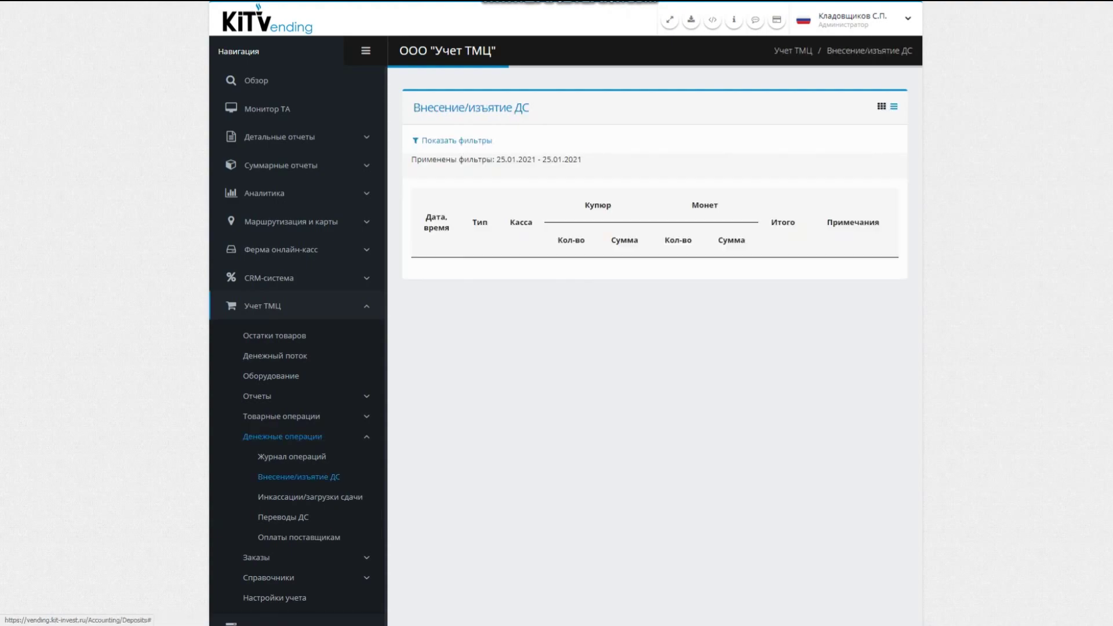
pyautogui.click(793, 197)
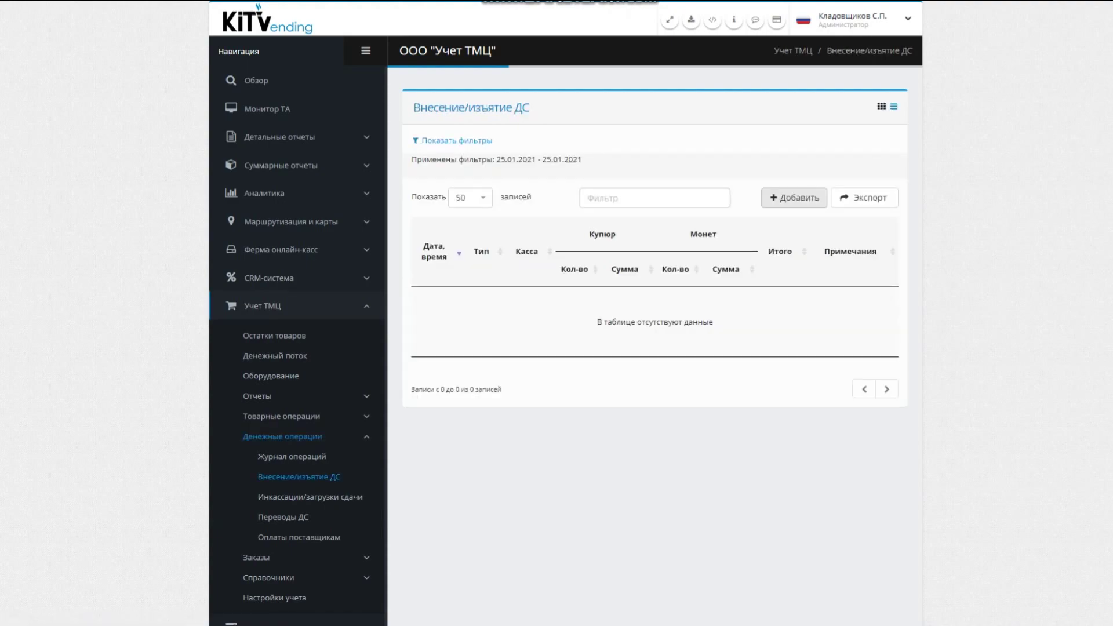
pyautogui.click(654, 161)
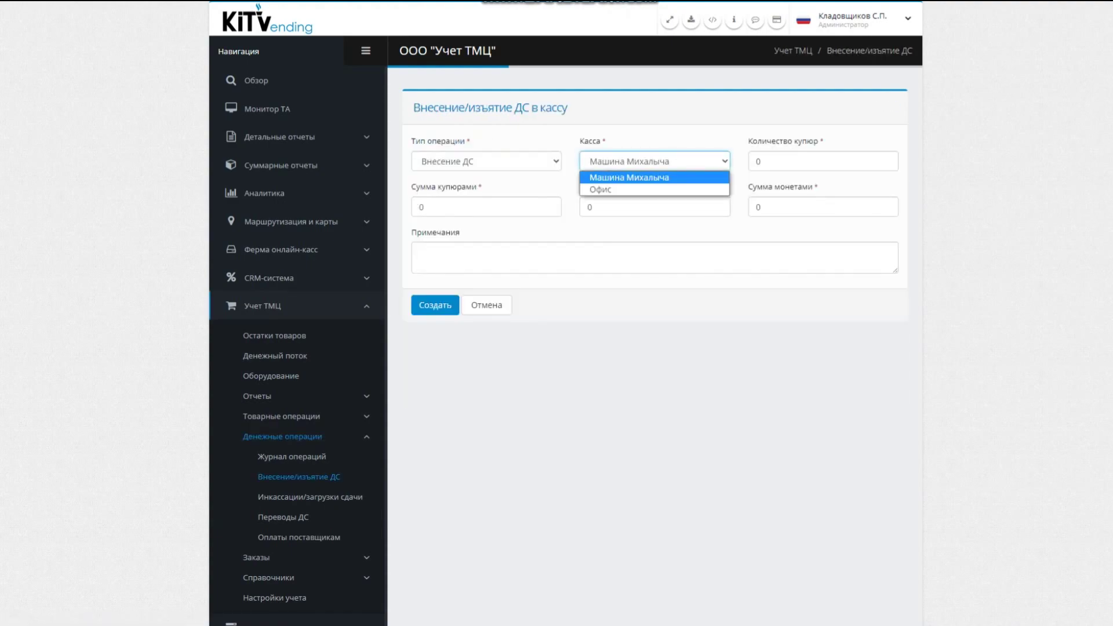
pyautogui.click(653, 189)
# Enter 500 banknotes with a sum of 10000 and 1000 coins with a sum of 5000, and create the deposit.
pyautogui.press('Tab')
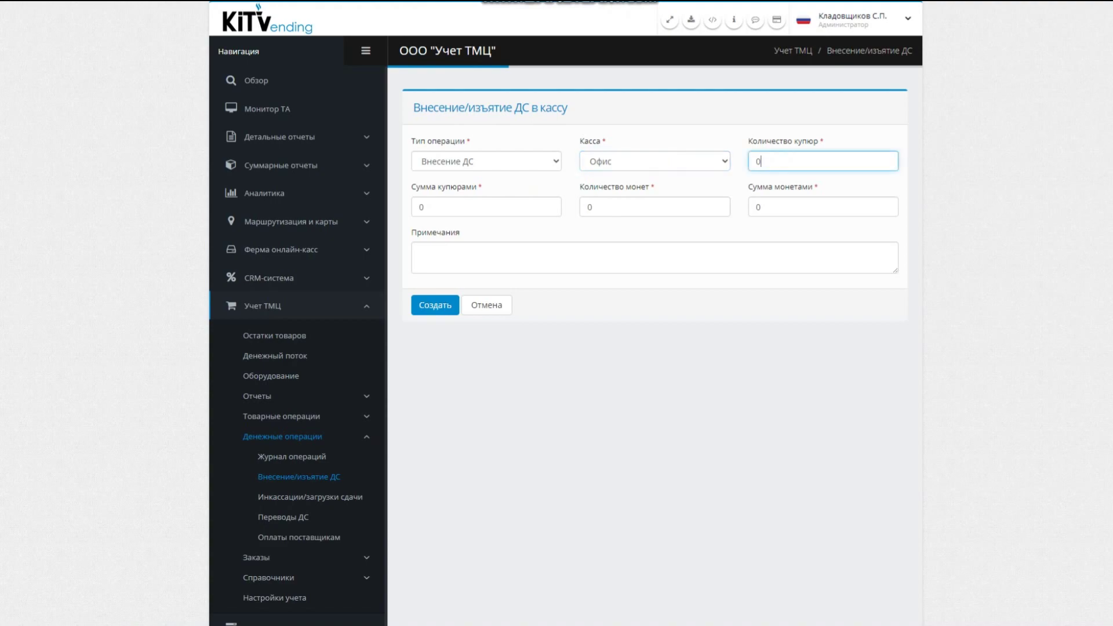
pyautogui.write('500')
pyautogui.press('Tab')
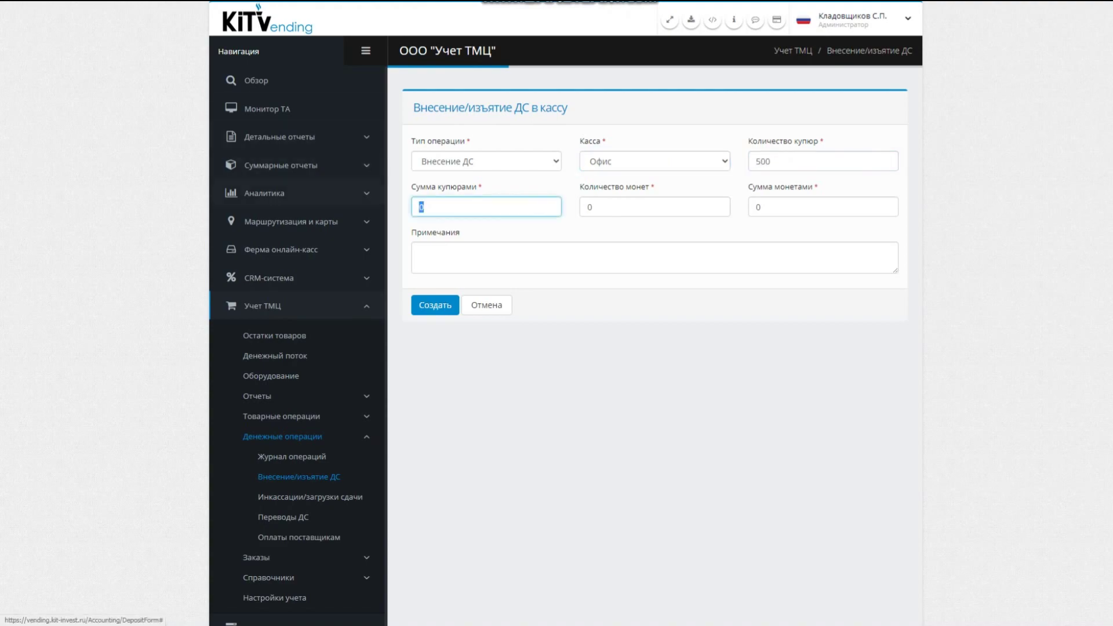
pyautogui.write('10000')
pyautogui.press('Tab')
pyautogui.write('1000')
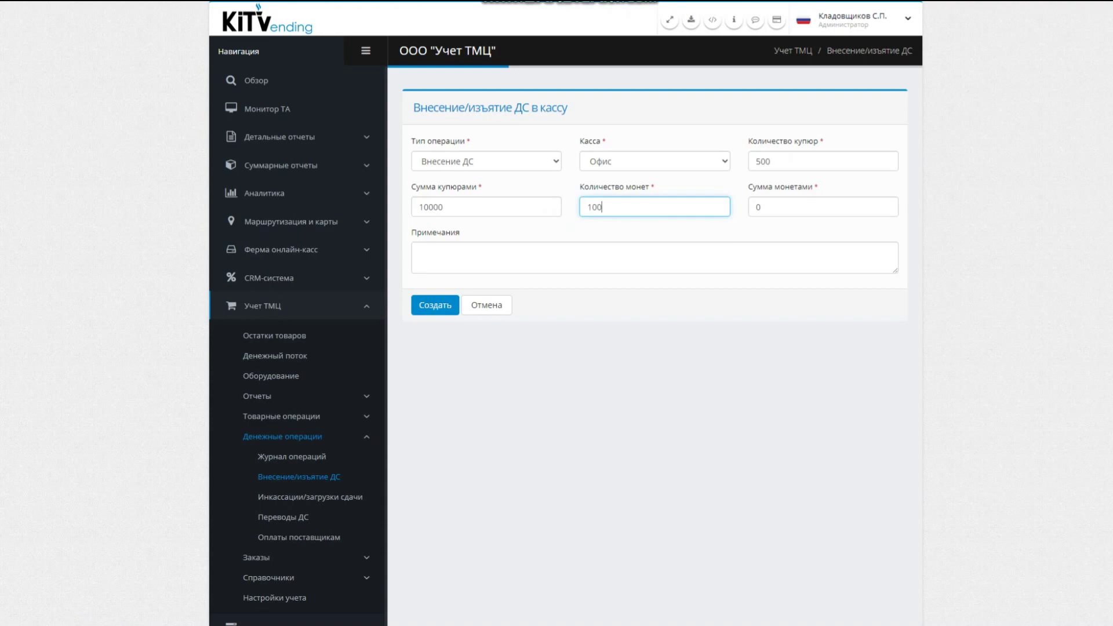
pyautogui.press('Tab')
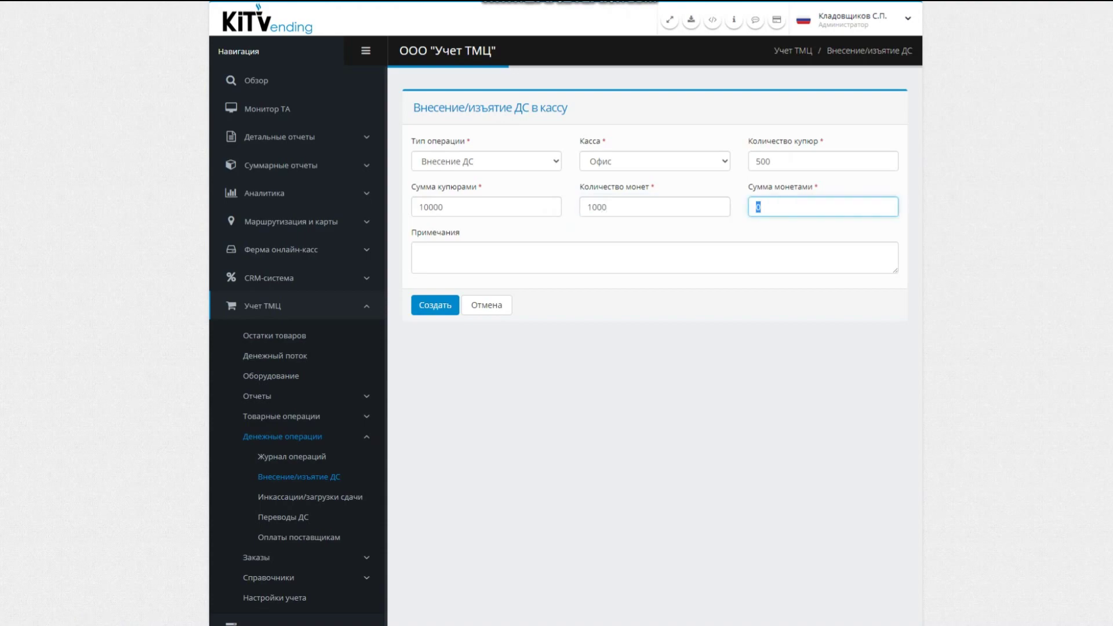
pyautogui.write('5000')
pyautogui.press('Tab')
pyautogui.press('Return')
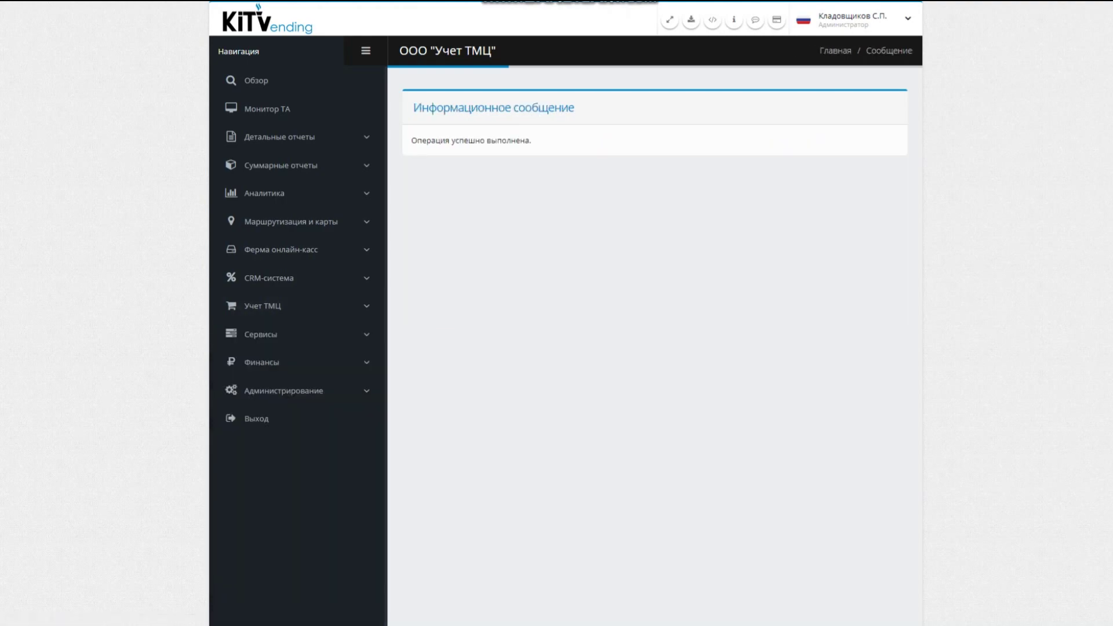
# View the summary report of goods balances (Остатки товаров) and the cash flow report (Денежный поток).
pyautogui.click(263, 306)
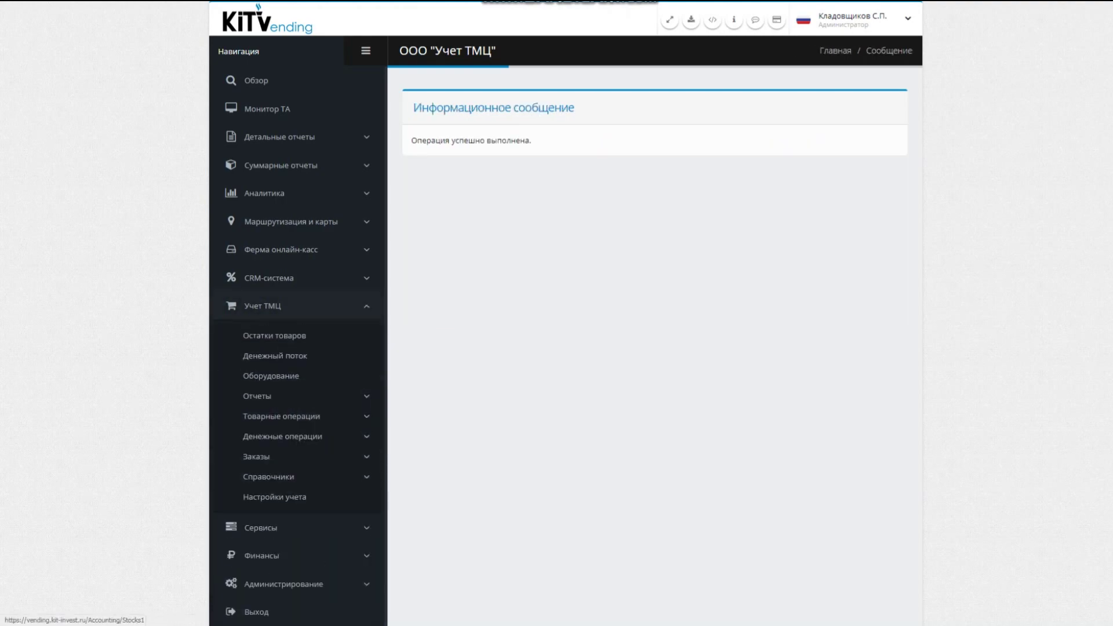
pyautogui.click(274, 335)
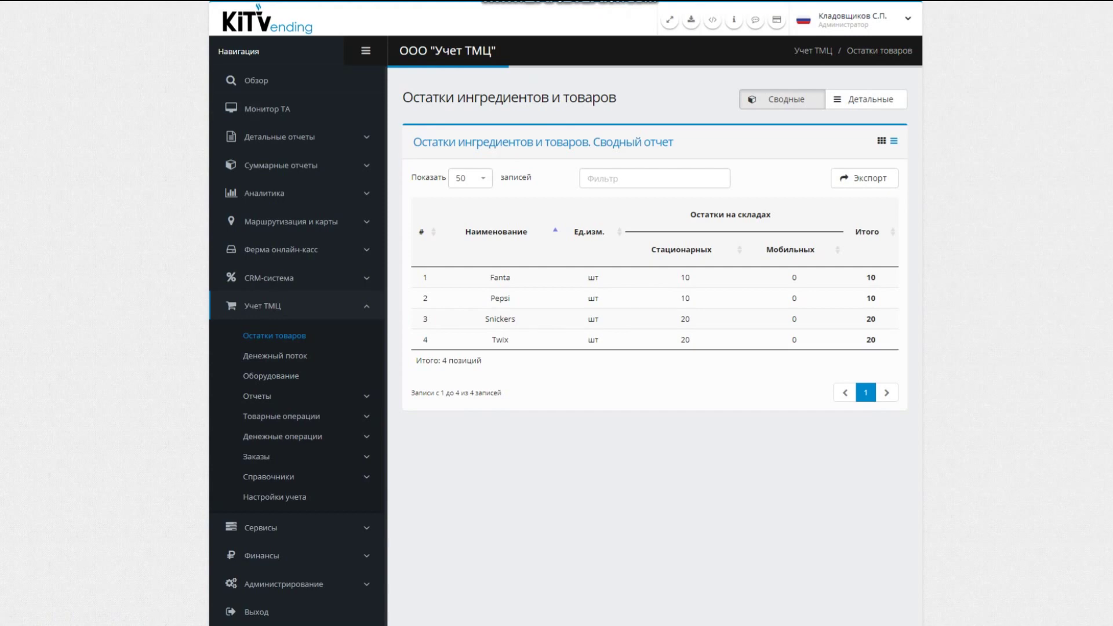
pyautogui.click(275, 355)
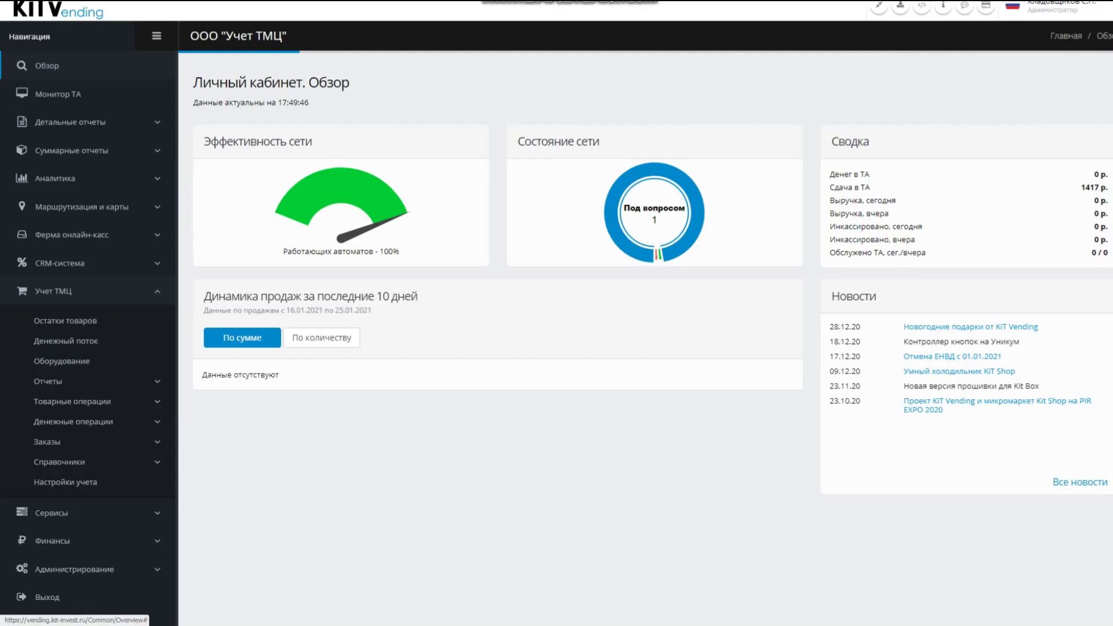
# Review the goods operation reports in turn: receipts/returns, write-offs, transfers, machine loadings/unloadings, and inventories.
pyautogui.click(72, 401)
pyautogui.scroll(-1, 87, 348)
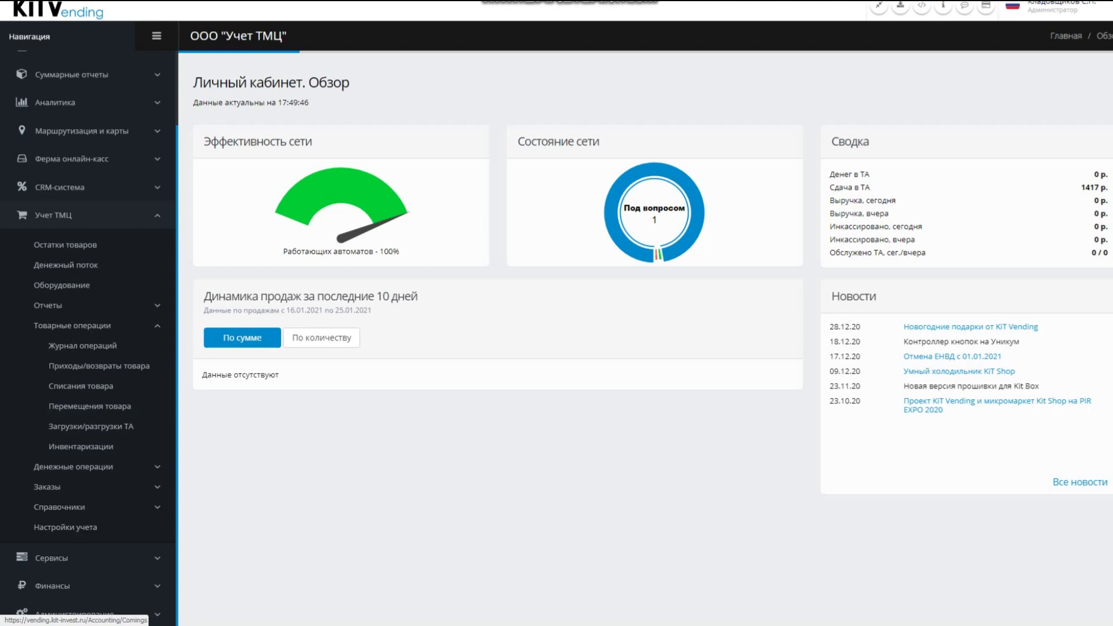
pyautogui.click(99, 366)
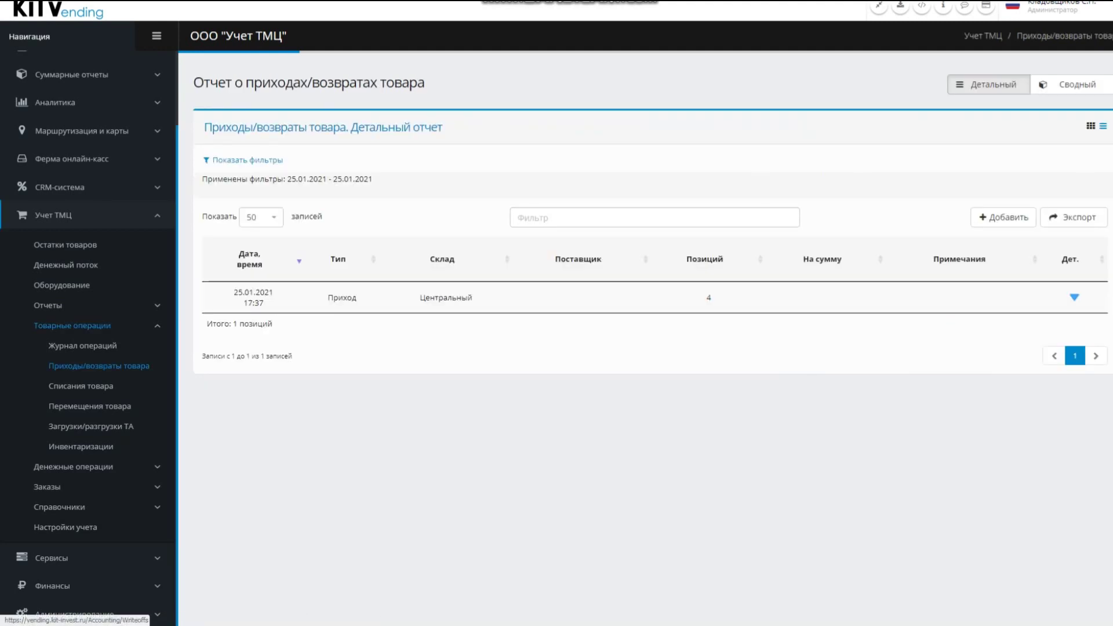
pyautogui.click(80, 386)
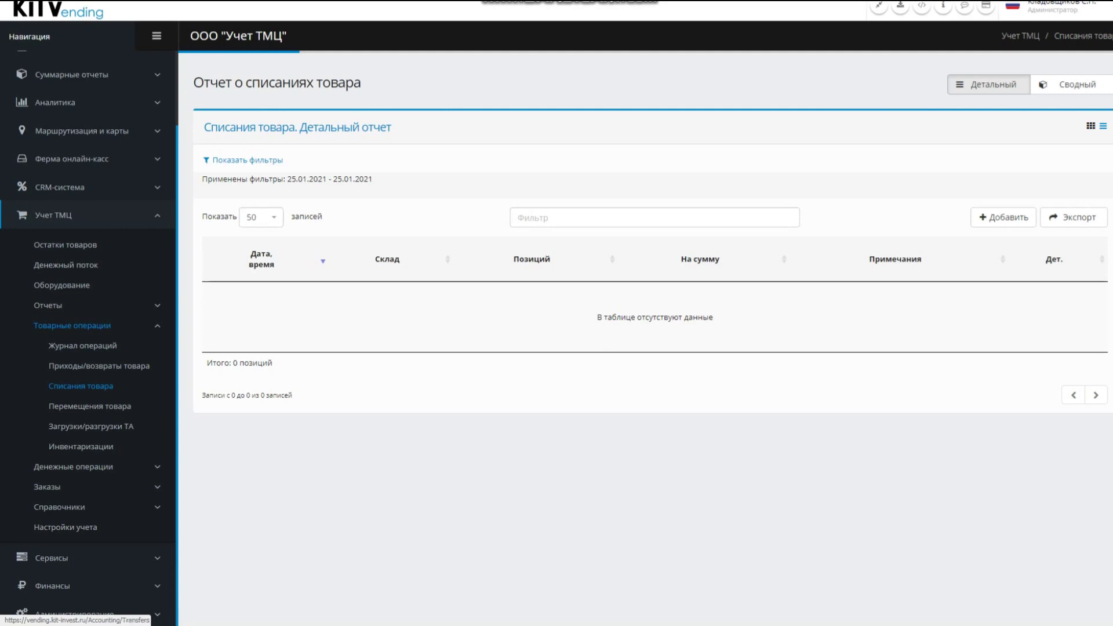
pyautogui.click(90, 407)
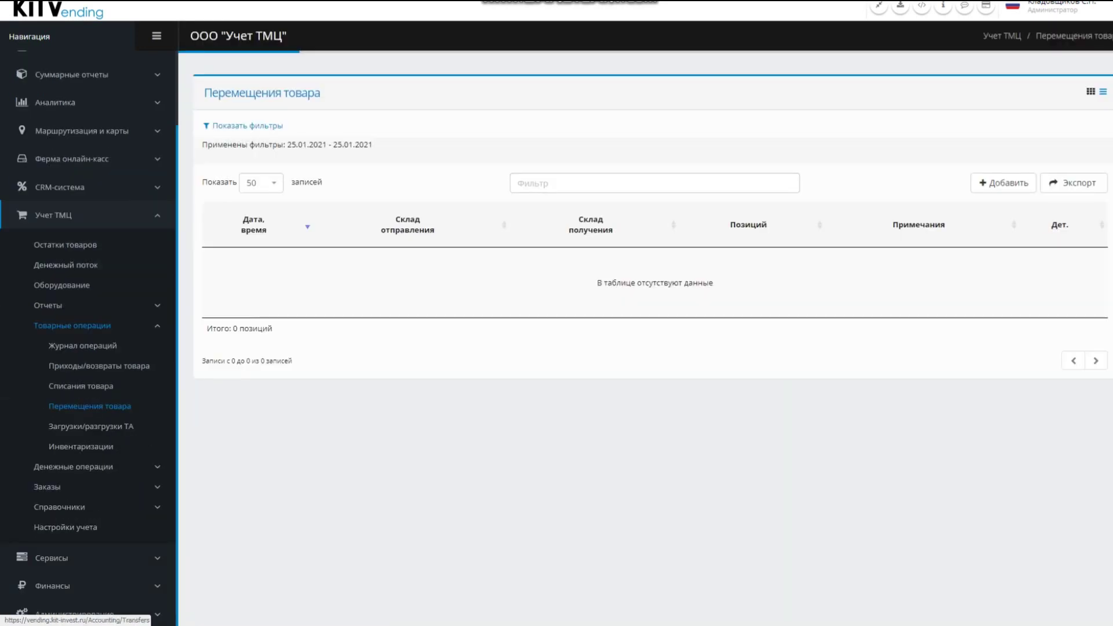
pyautogui.click(91, 427)
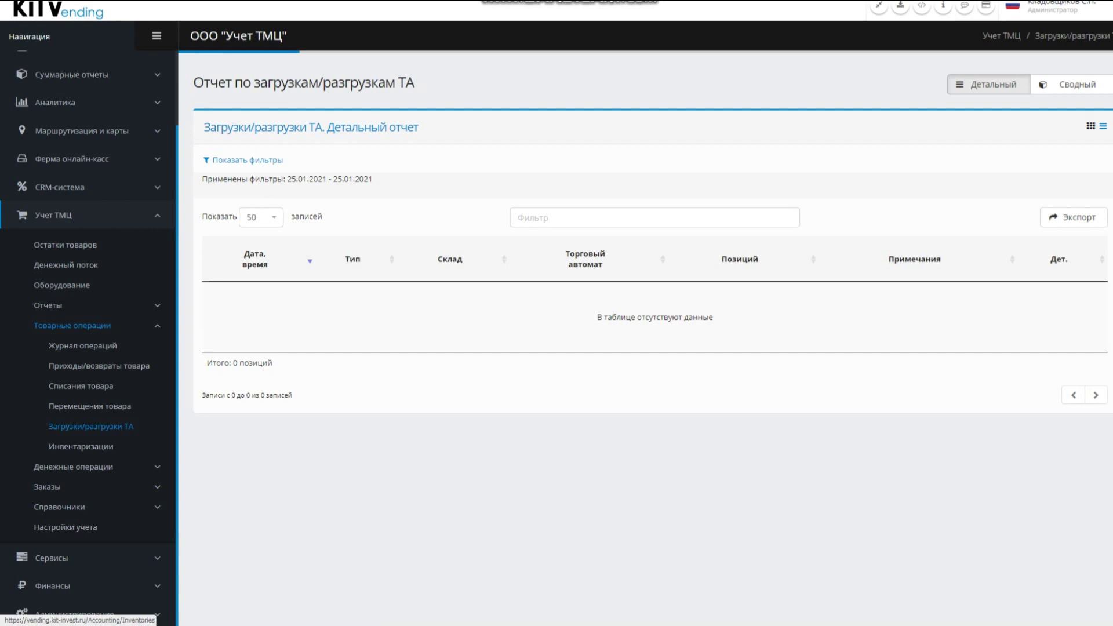
pyautogui.click(81, 447)
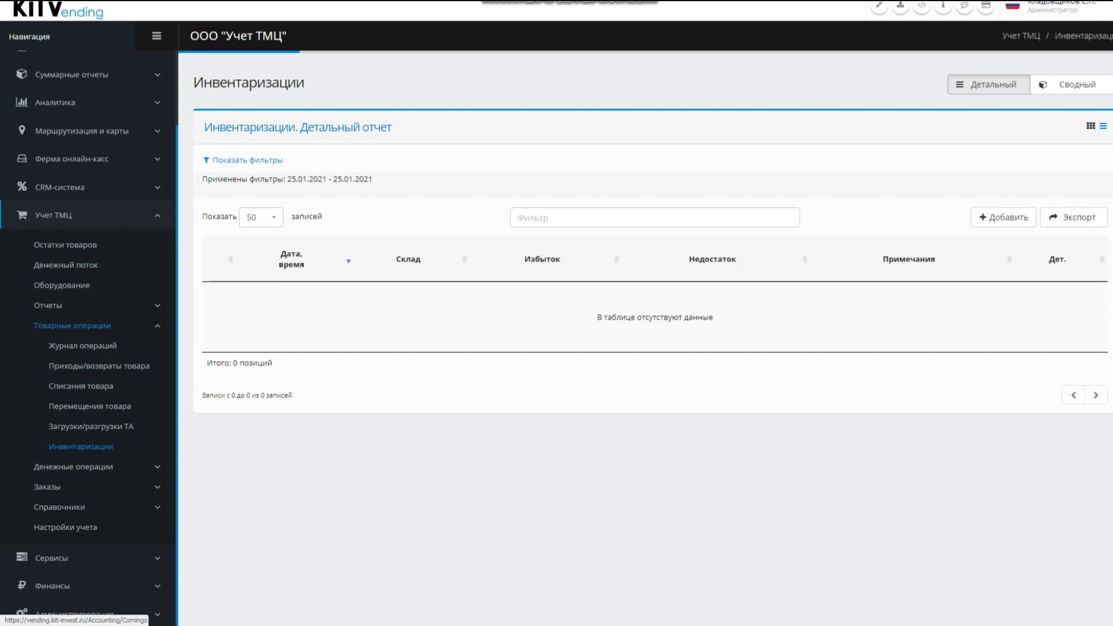
# View the item details of the Центральный warehouse receipt in the goods receipts/returns report (Приходы/возвраты товара).
pyautogui.click(99, 366)
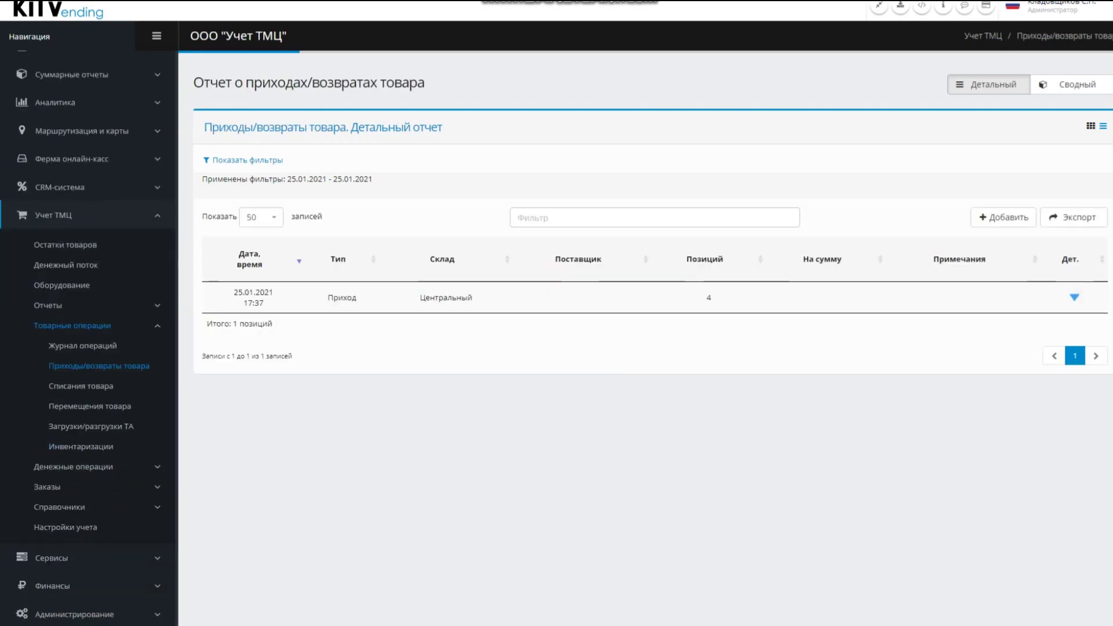
pyautogui.click(1074, 298)
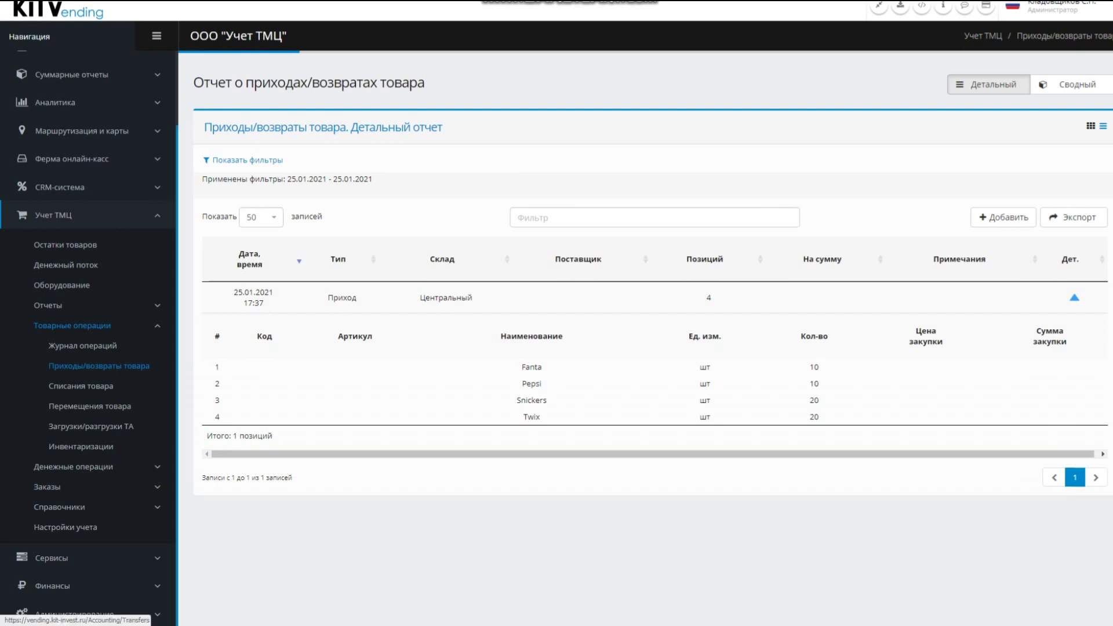
# Start a new goods transfer (Перемещения товара) from the Центральный warehouse to the operator's vehicle warehouse.
pyautogui.click(90, 406)
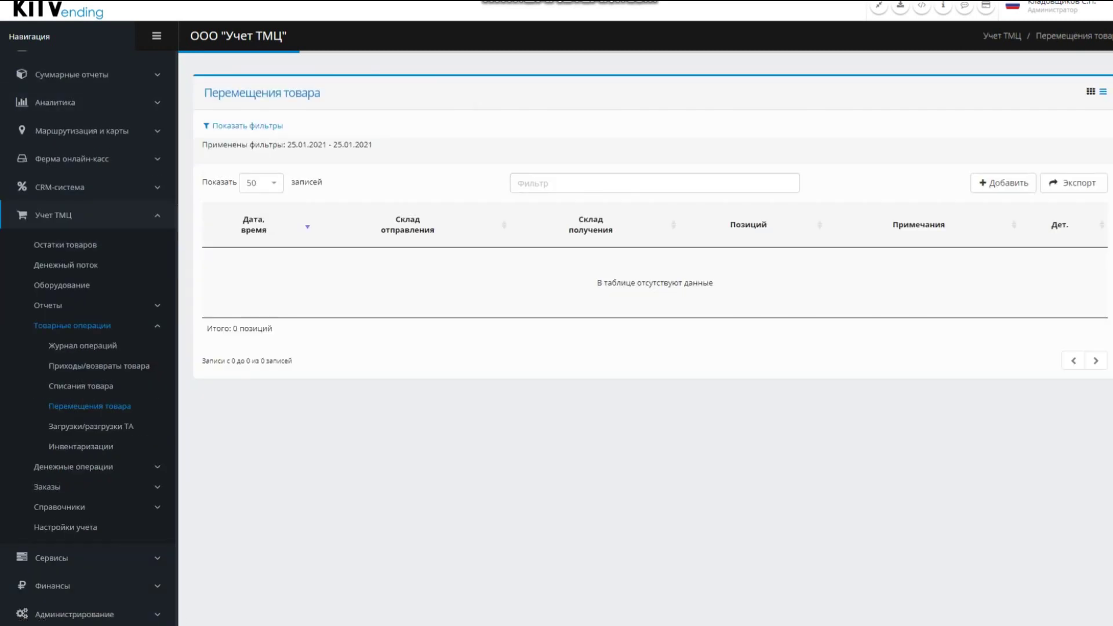
pyautogui.click(1004, 183)
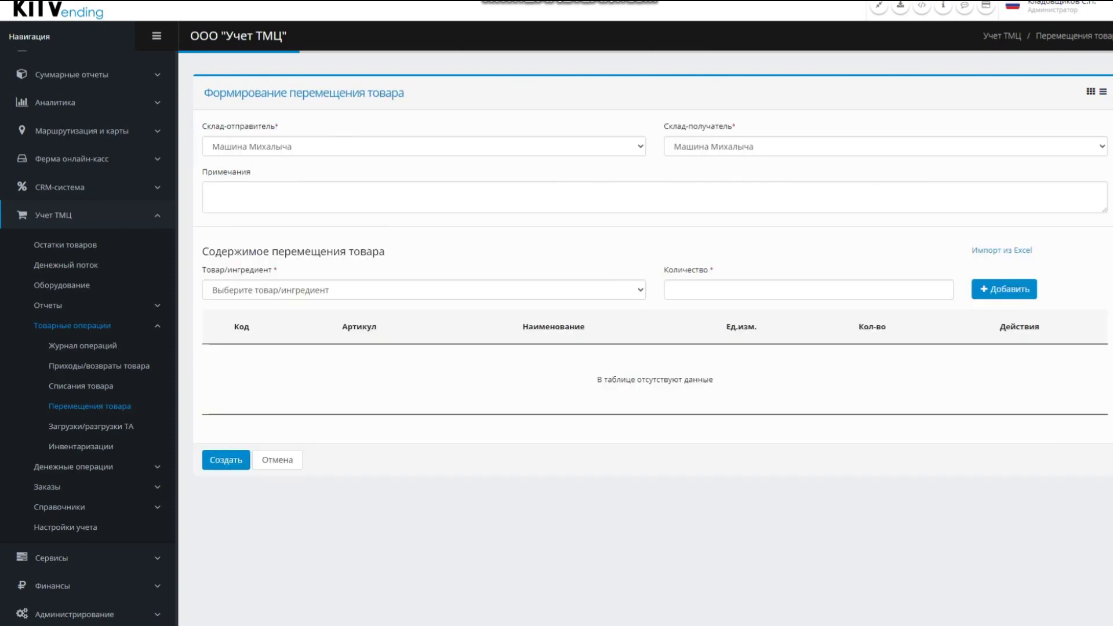
pyautogui.click(884, 146)
pyautogui.click(885, 147)
pyautogui.click(423, 146)
pyautogui.click(423, 175)
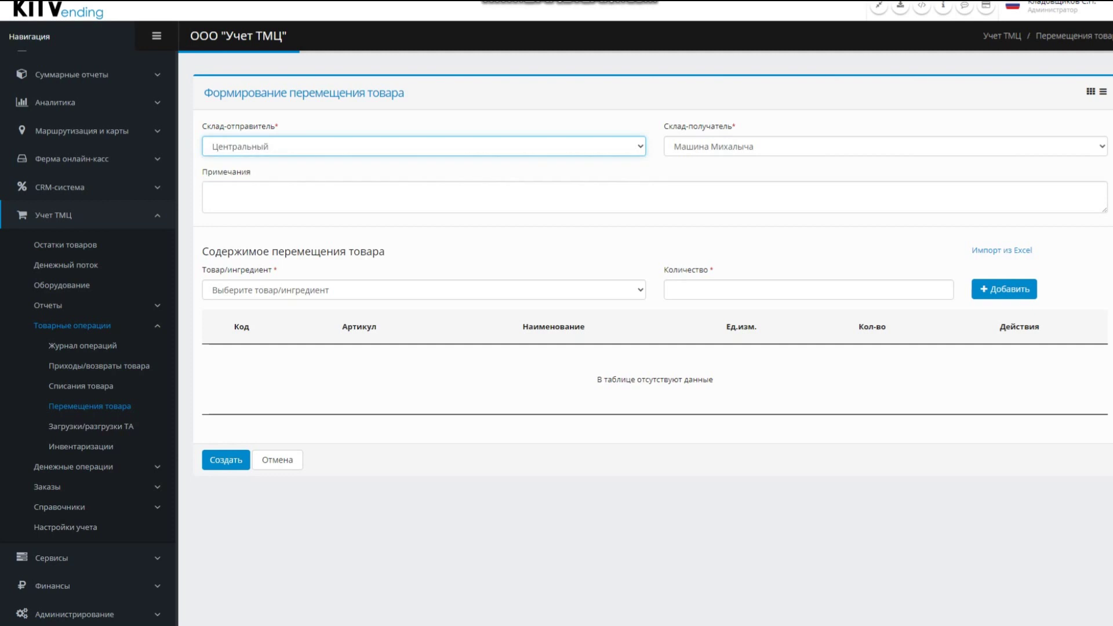
# Add 7 pieces of Fanta and 7 pieces of Pepsi to the transfer.
pyautogui.click(423, 289)
pyautogui.click(423, 318)
pyautogui.click(808, 289)
pyautogui.write('7')
pyautogui.click(1003, 288)
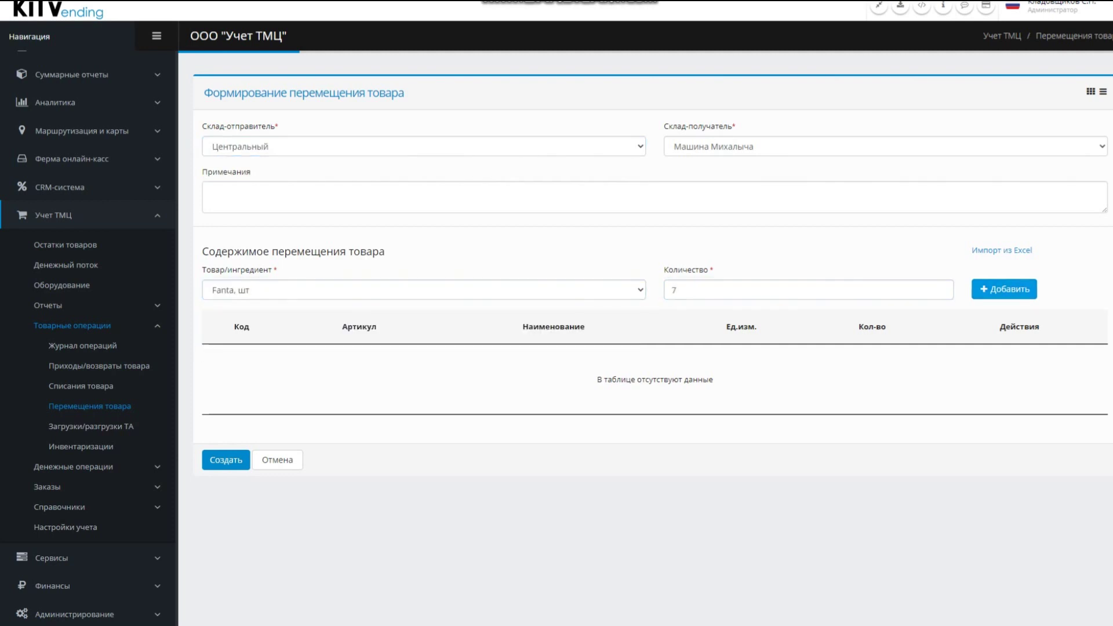
pyautogui.click(423, 290)
pyautogui.click(230, 329)
pyautogui.click(809, 290)
pyautogui.write('7')
pyautogui.click(1004, 289)
# Add 7 pieces of Snickers and 7 pieces of Twix, and create the transfer.
pyautogui.click(424, 290)
pyautogui.click(232, 342)
pyautogui.write('7')
pyautogui.click(1004, 289)
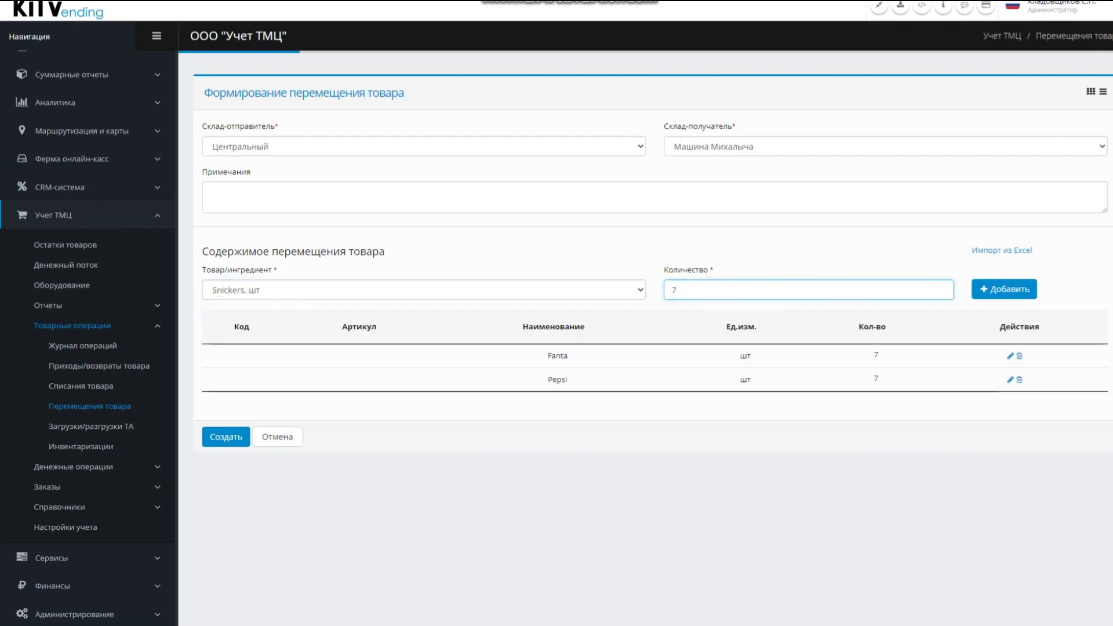
pyautogui.click(423, 290)
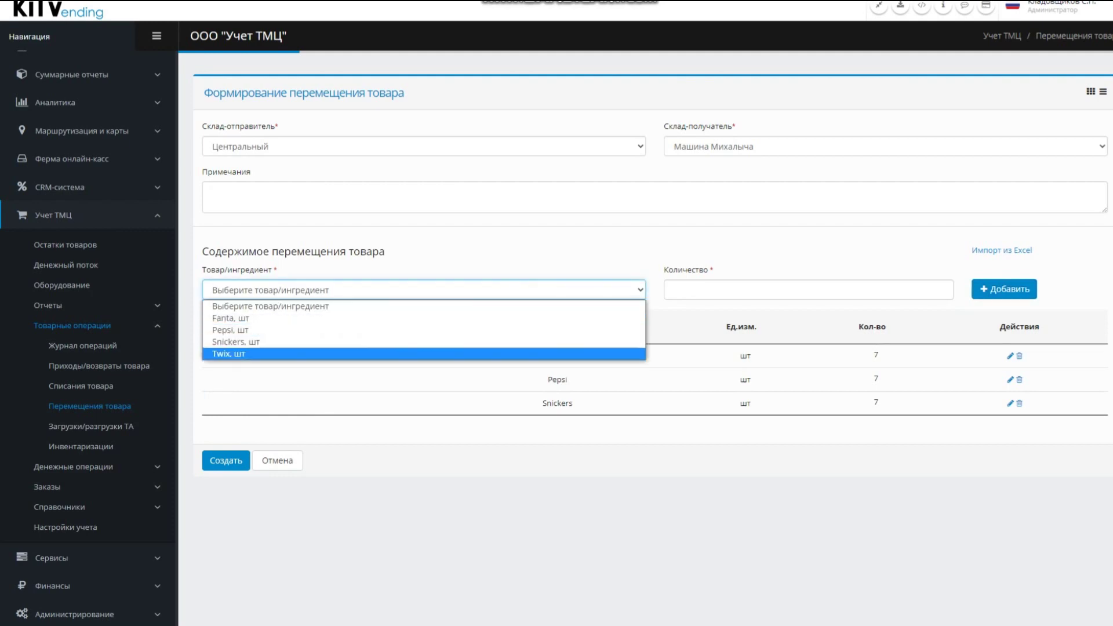
pyautogui.click(229, 354)
pyautogui.click(808, 289)
pyautogui.write('7')
pyautogui.click(1004, 289)
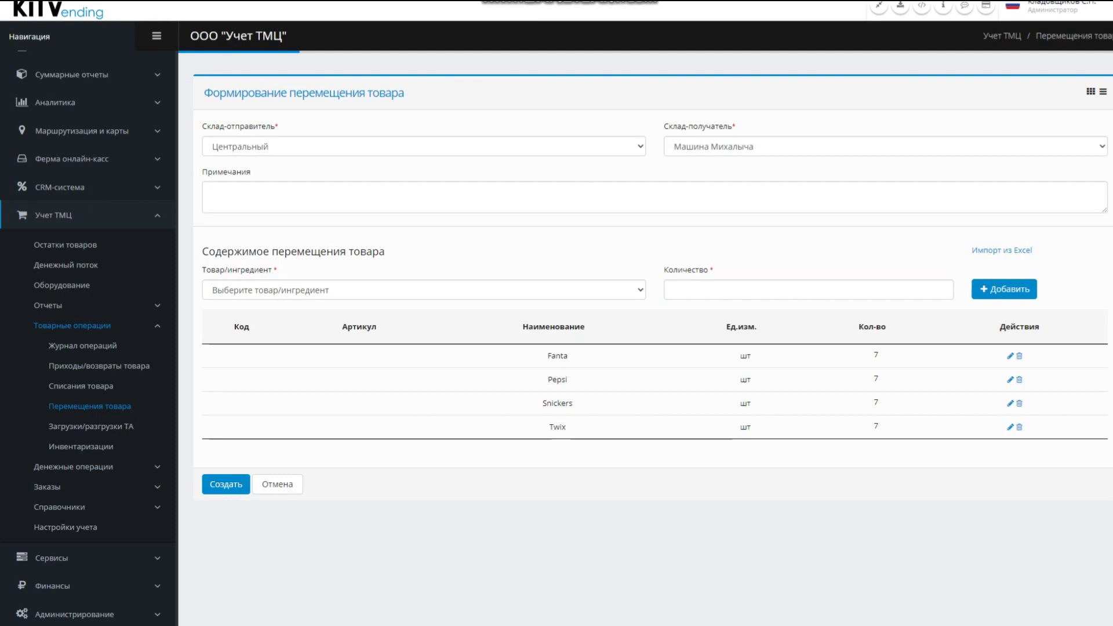
pyautogui.click(226, 484)
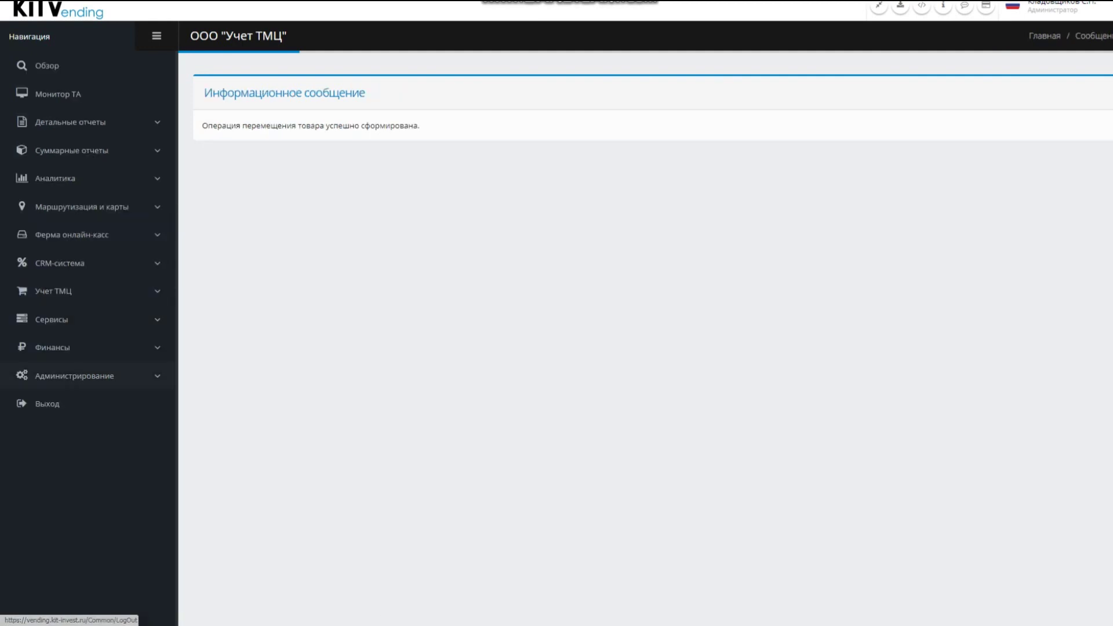
# View the goods balances (Остатки товаров) in both the summary and the detailed report.
pyautogui.click(54, 291)
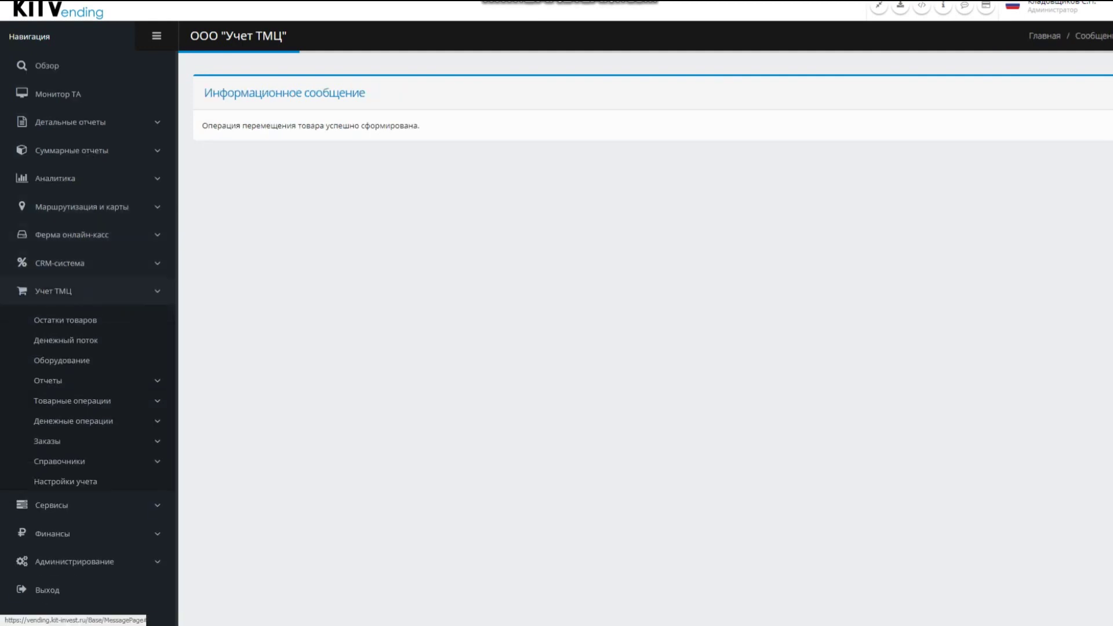
pyautogui.click(65, 321)
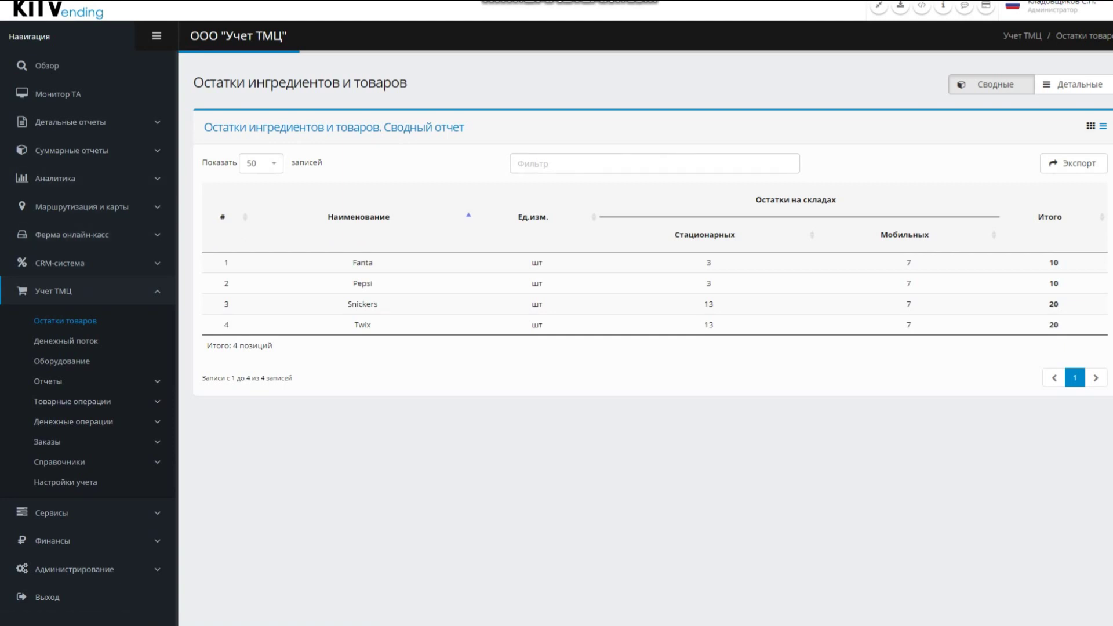
pyautogui.click(1073, 84)
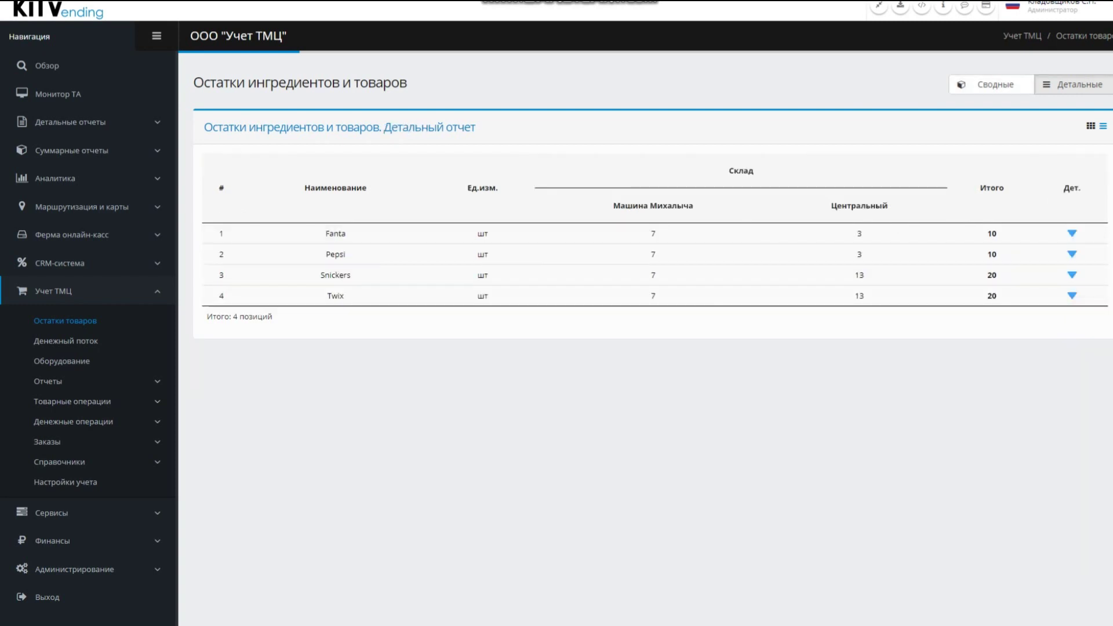
pyautogui.click(991, 84)
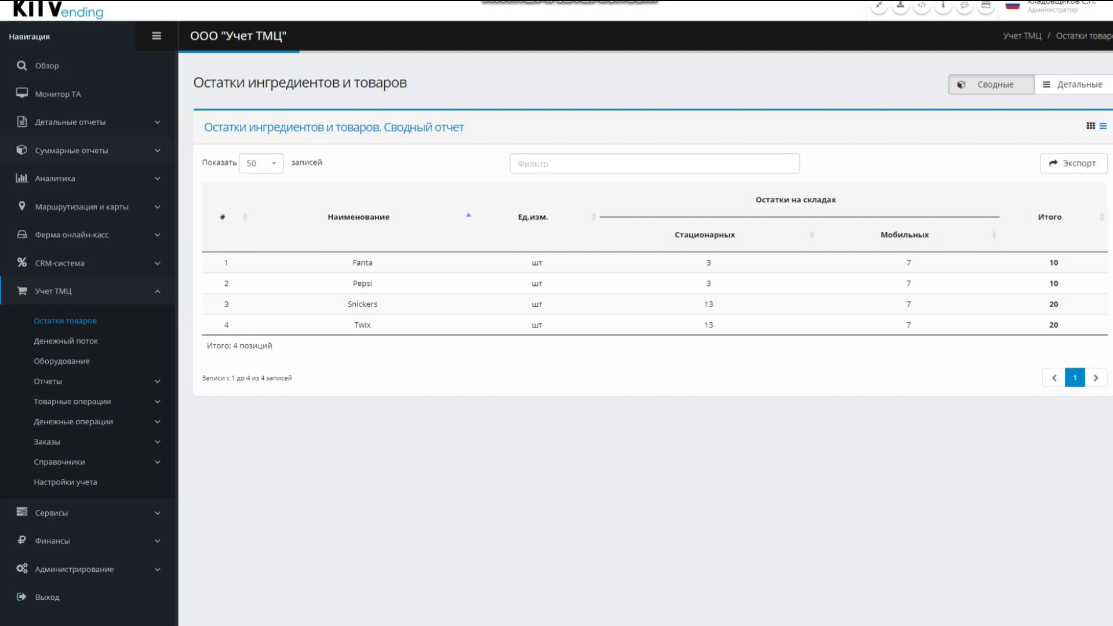
# Load the vending machine Office with 5 pieces each of Fanta, Pepsi, Snickers and Twix.
pyautogui.click(58, 93)
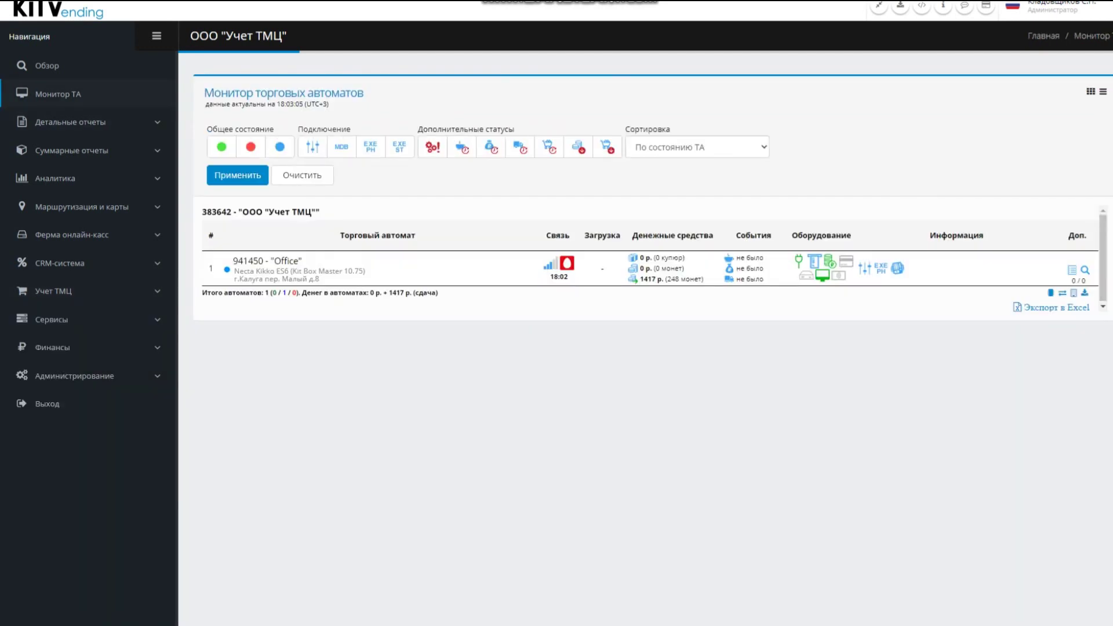
pyautogui.click(266, 261)
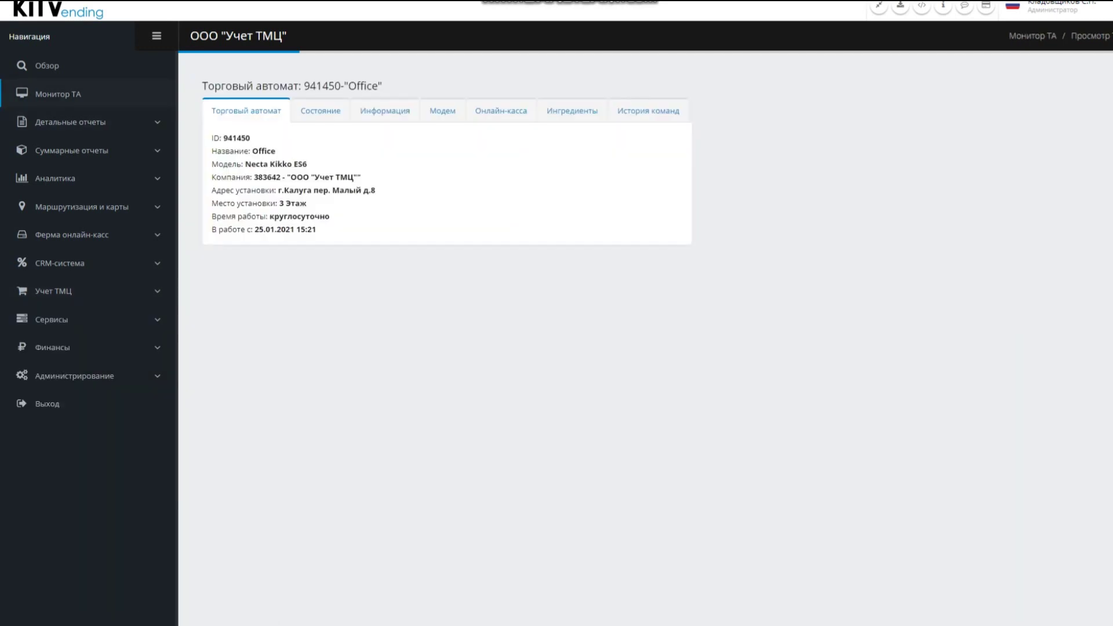
pyautogui.click(571, 111)
pyautogui.click(240, 152)
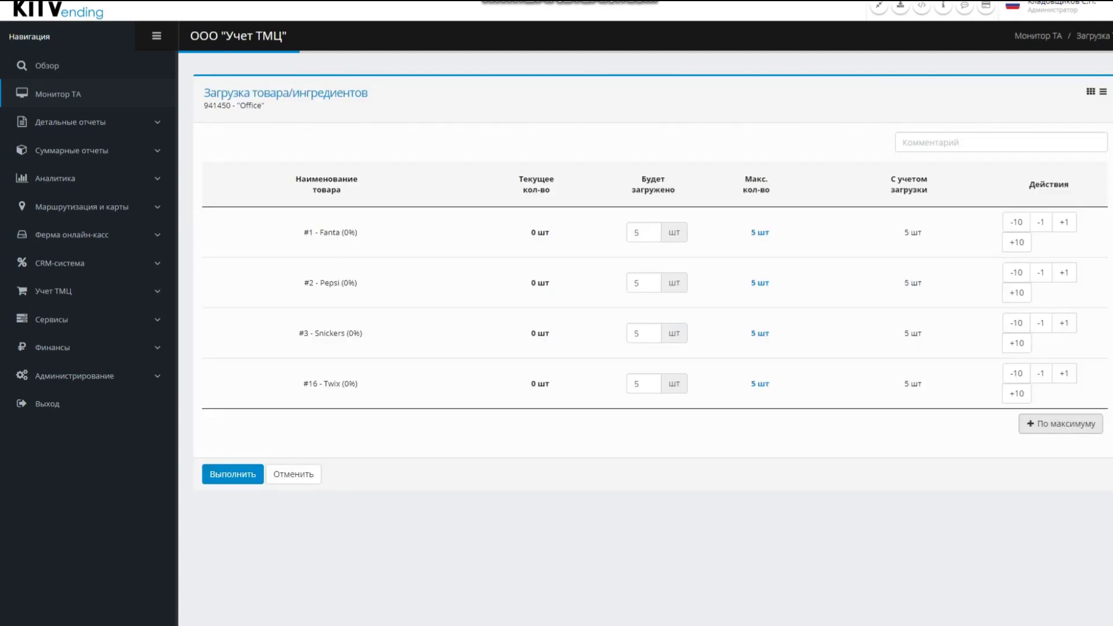
pyautogui.click(233, 474)
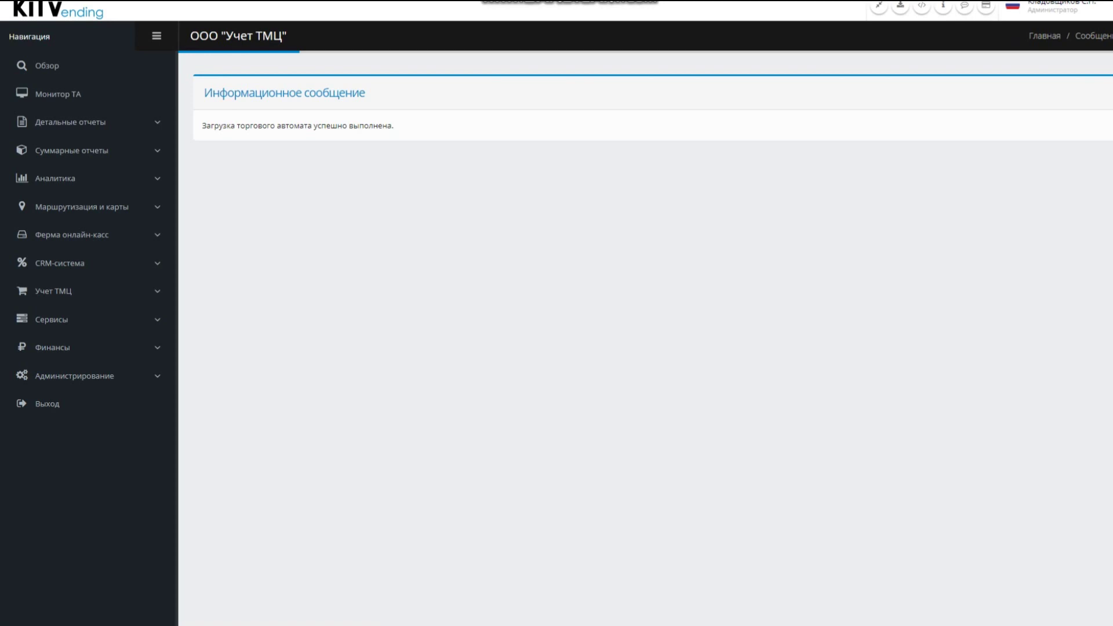
# Check the machine's load status in the monitor, and examine the machine loadings/unloadings report in detailed and summary form.
pyautogui.click(58, 93)
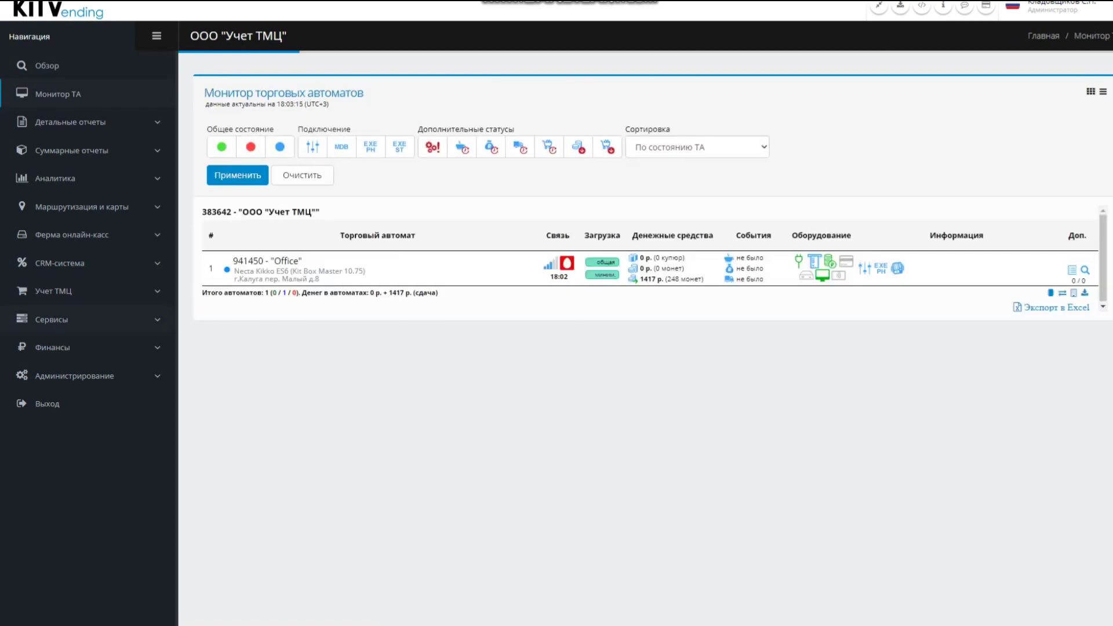
pyautogui.click(53, 291)
pyautogui.click(53, 291)
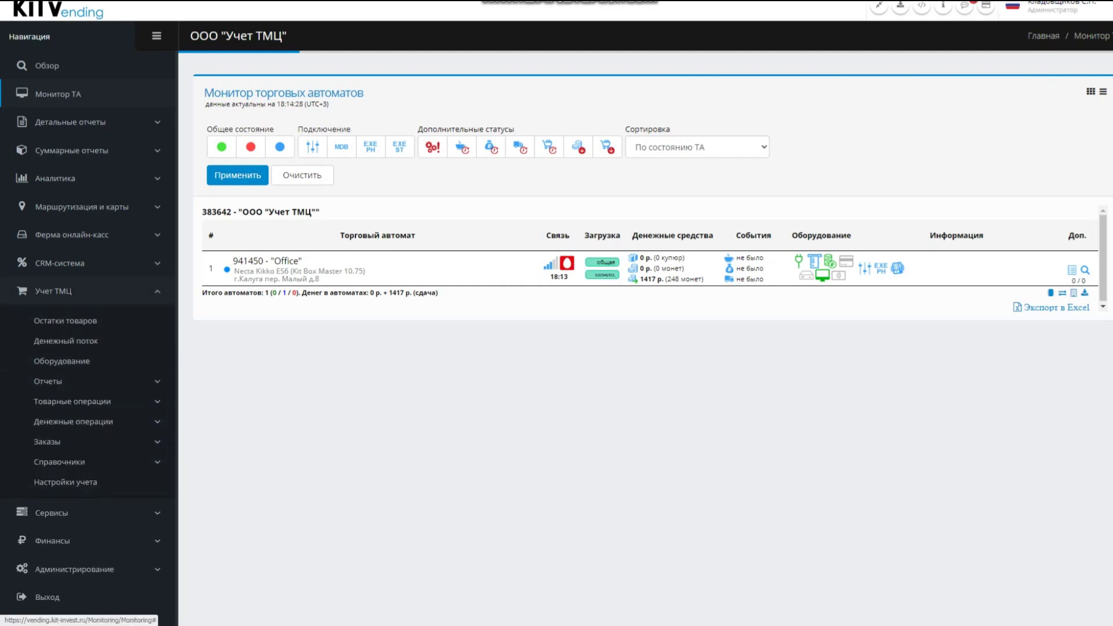
pyautogui.click(72, 401)
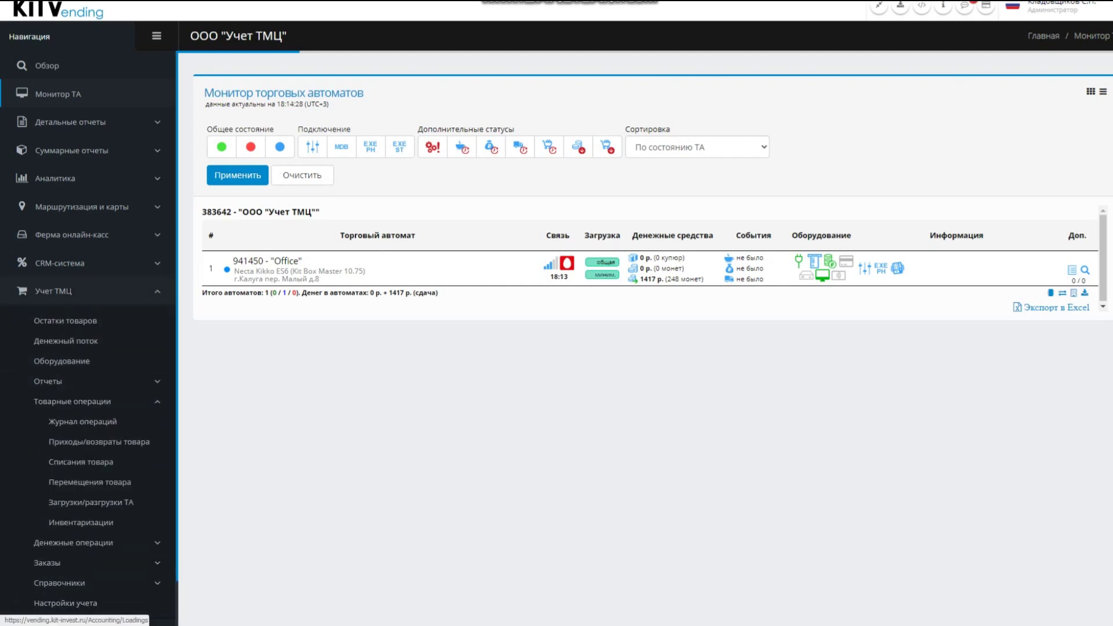
pyautogui.click(91, 502)
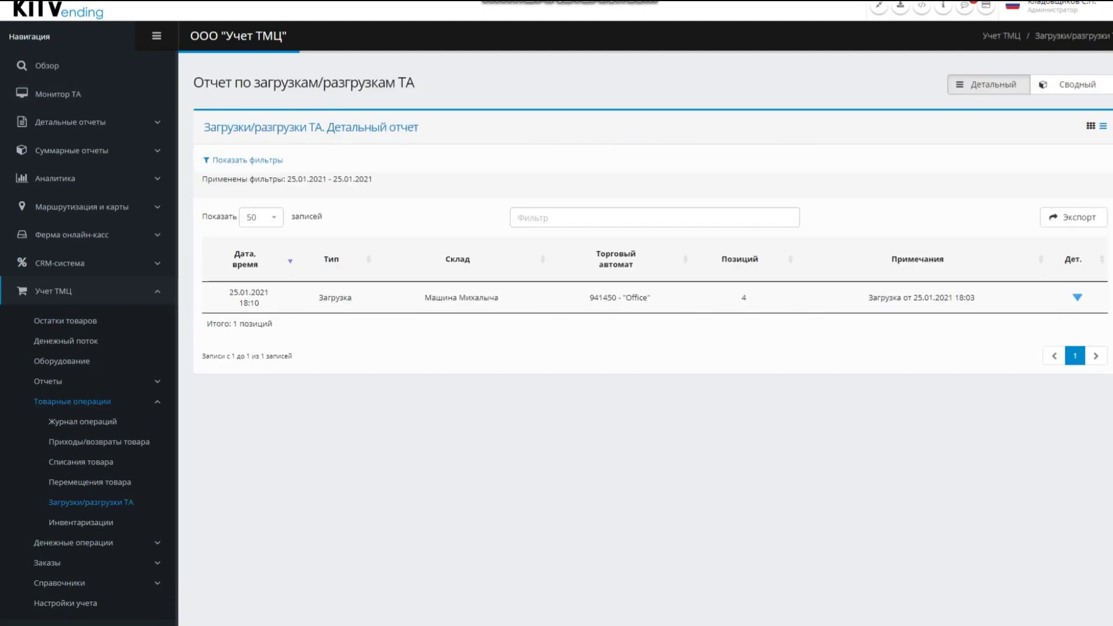
pyautogui.click(1077, 298)
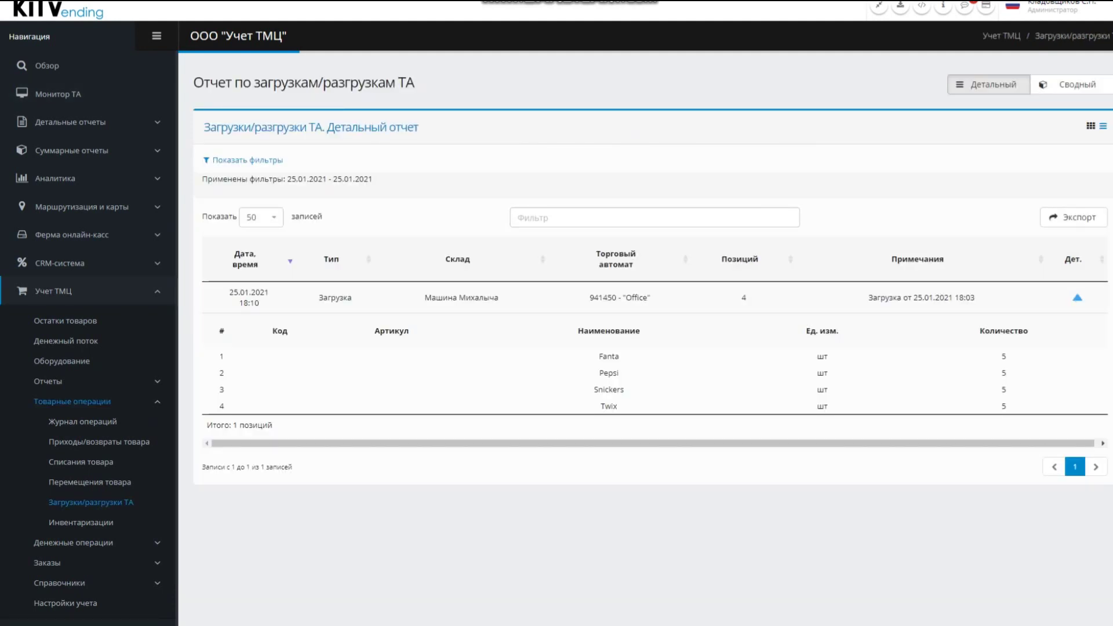
pyautogui.click(1070, 84)
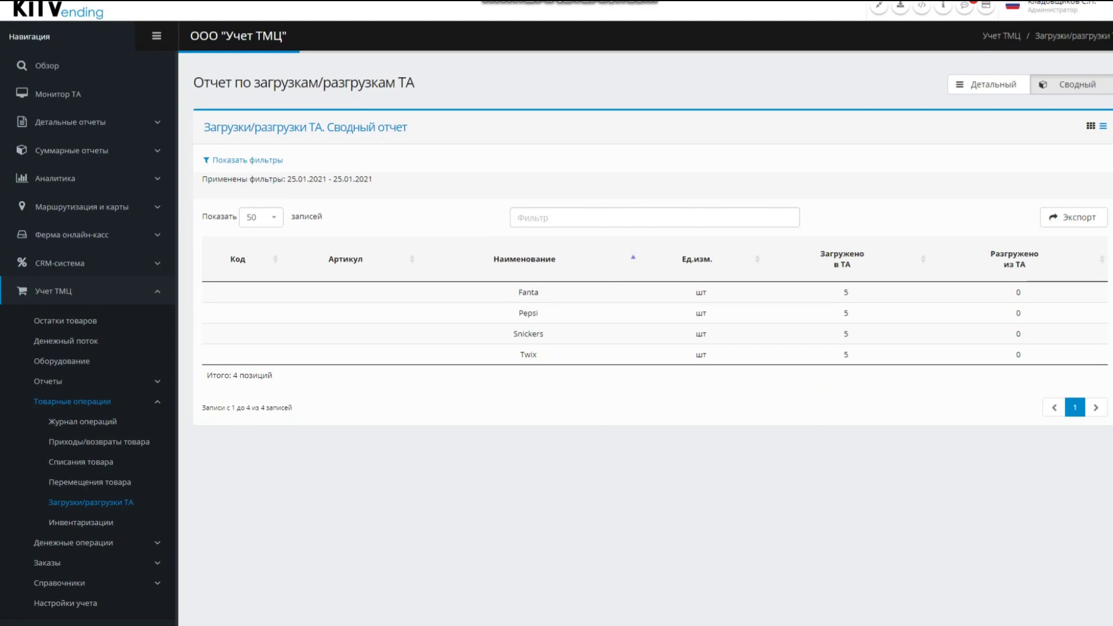
pyautogui.scroll(-2, 87, 324)
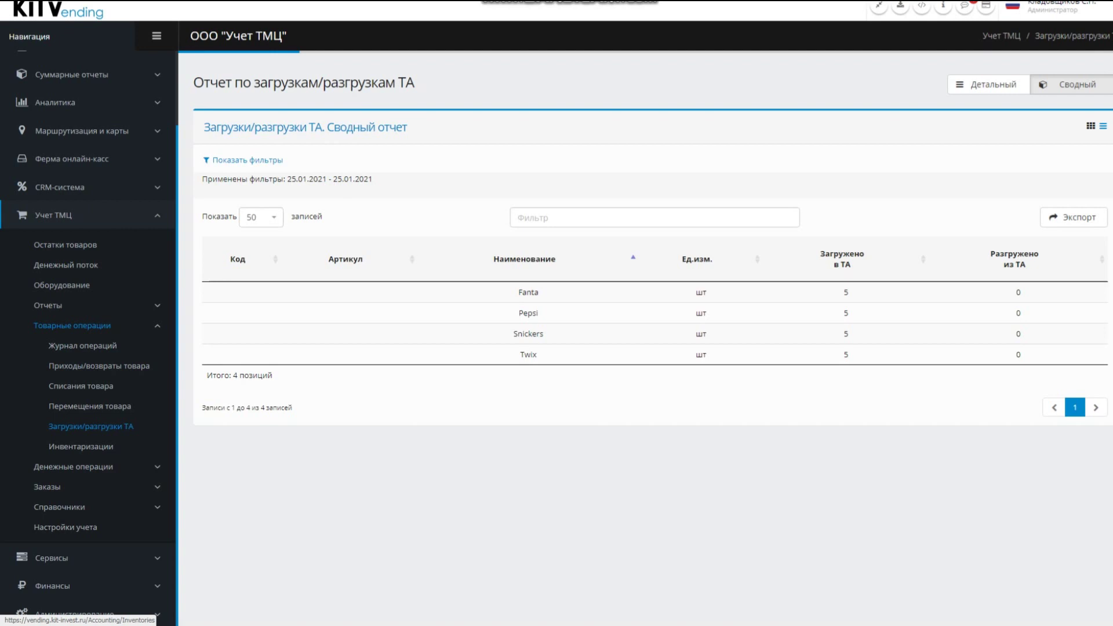
pyautogui.scroll(2, 87, 447)
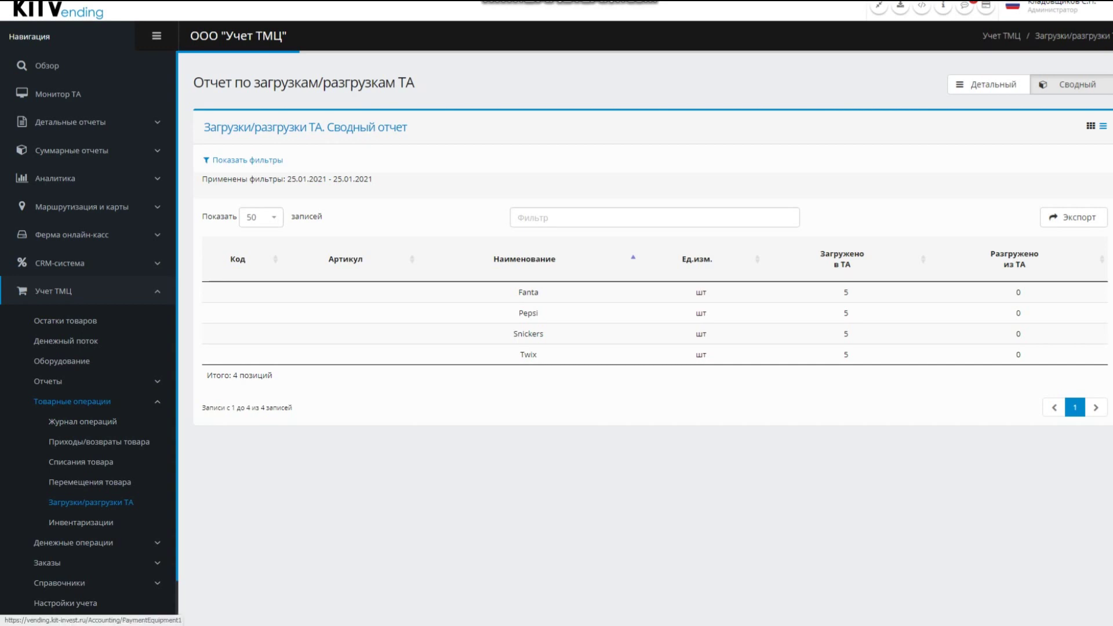
# Examine the goods movement reports (Движение товаров): the operation details (Детализация) and the summary (Сводный отчет).
pyautogui.click(48, 381)
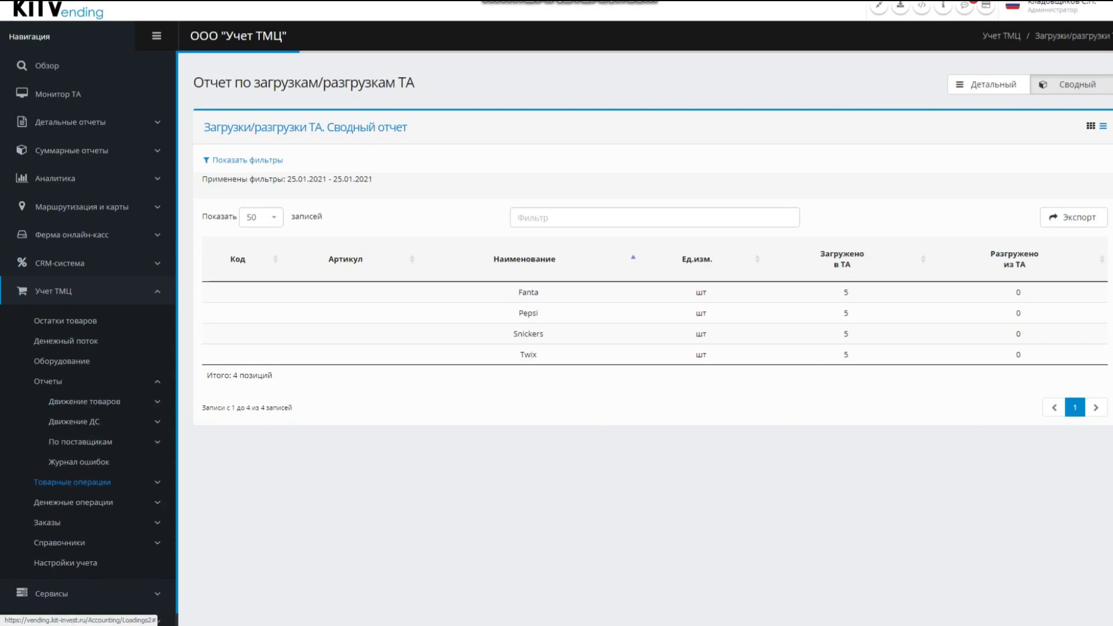
pyautogui.click(84, 401)
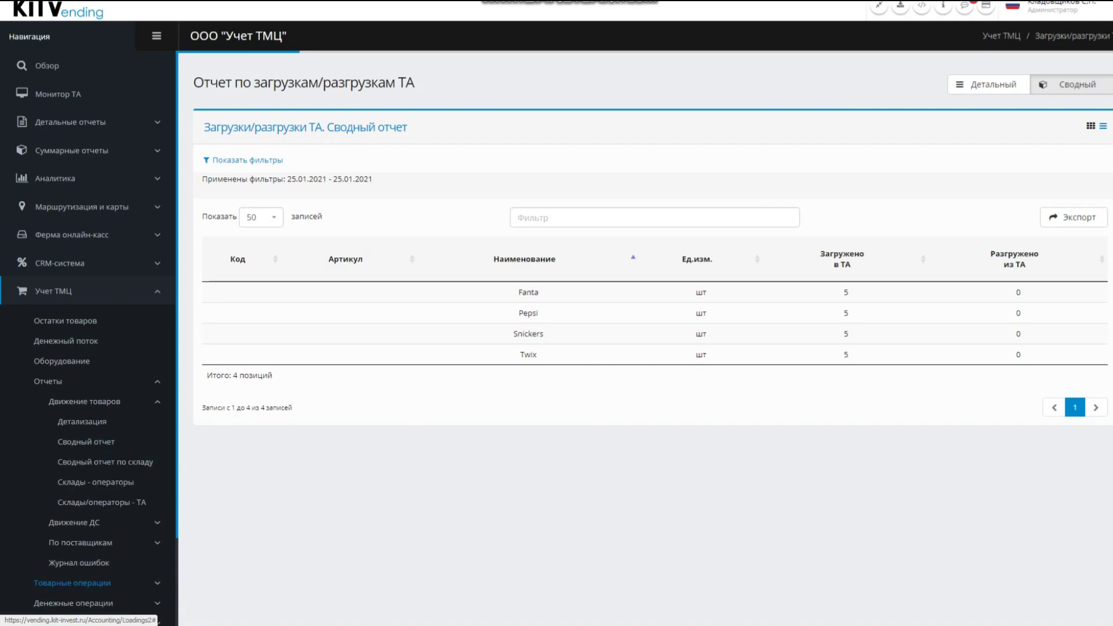
pyautogui.click(82, 422)
pyautogui.scroll(-3, 645, 313)
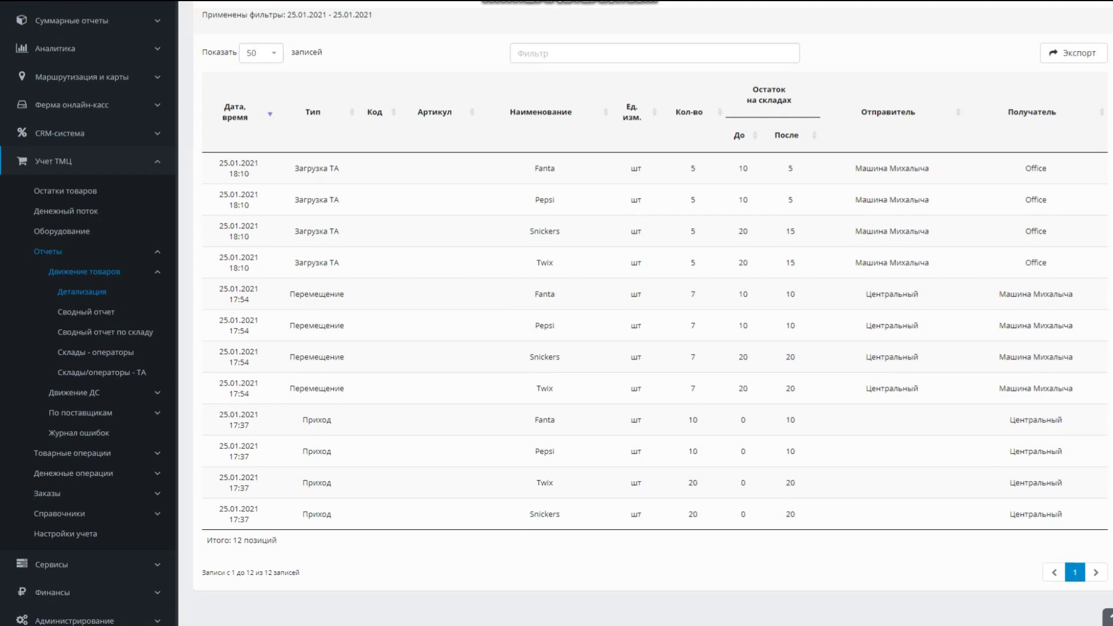
pyautogui.scroll(2, 557, 313)
pyautogui.click(86, 442)
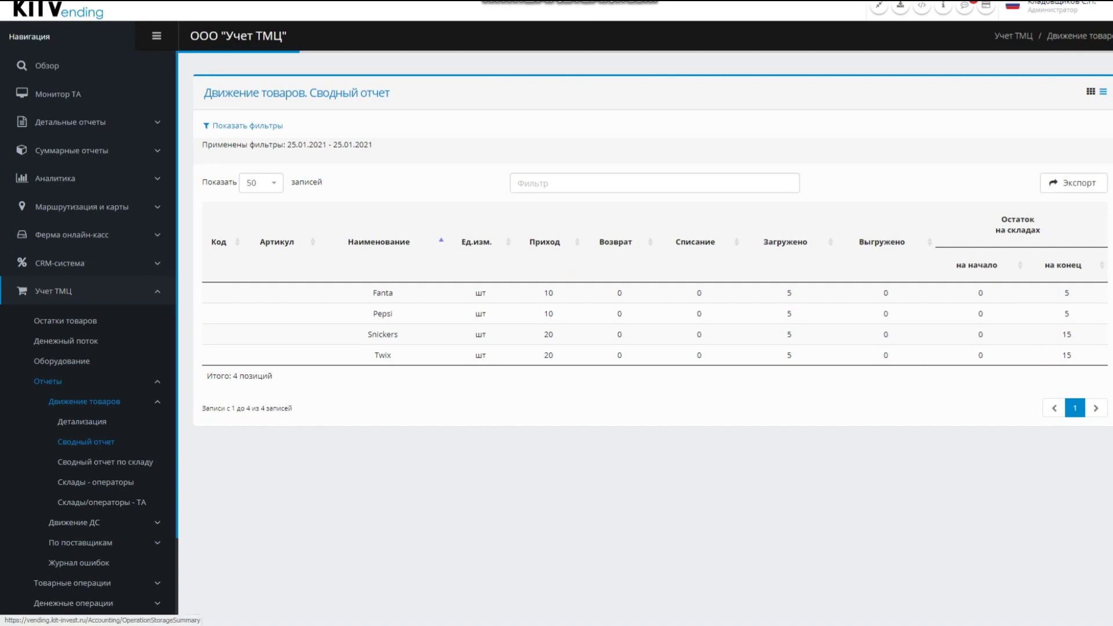
# View the goods movement summary by warehouse (Сводный отчет по складу), filtered to the Центральный warehouse.
pyautogui.click(104, 462)
pyautogui.click(247, 126)
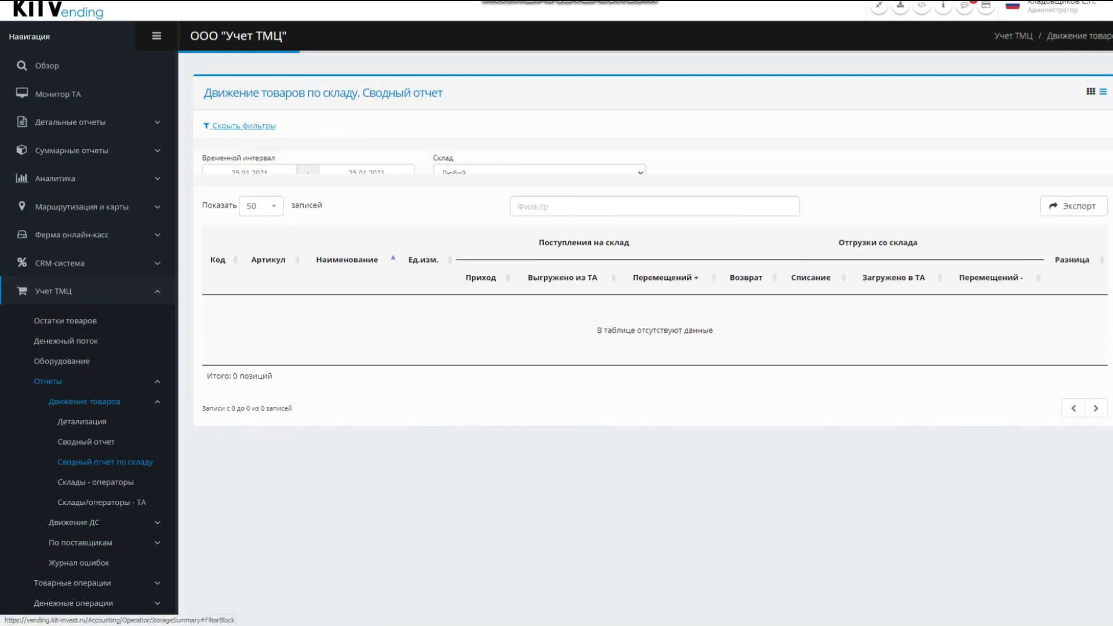
pyautogui.click(539, 173)
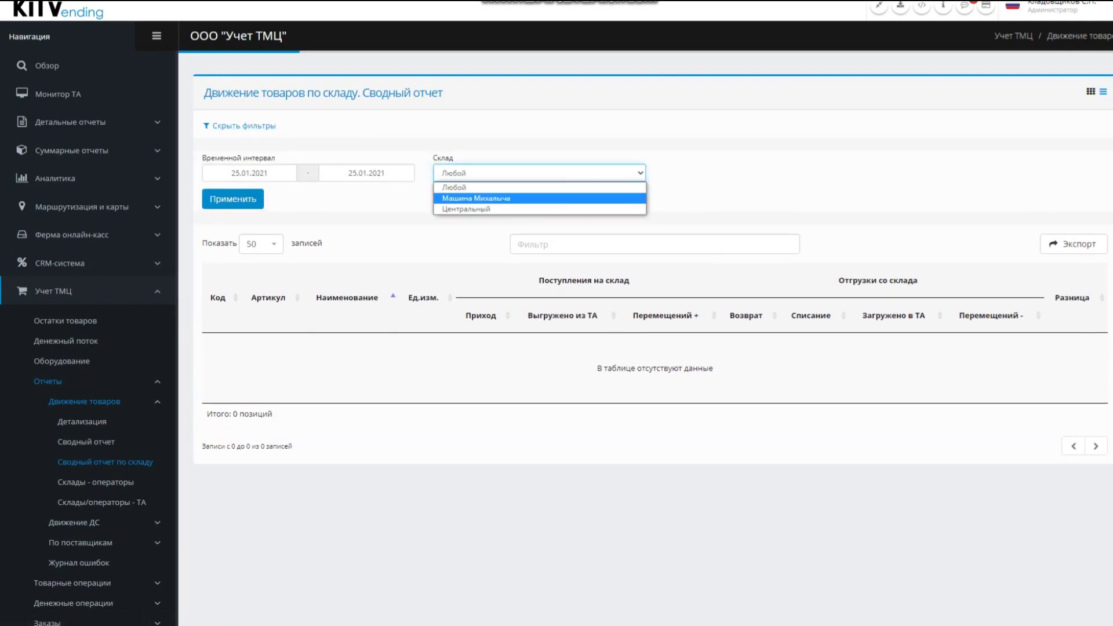
pyautogui.click(466, 209)
pyautogui.click(233, 199)
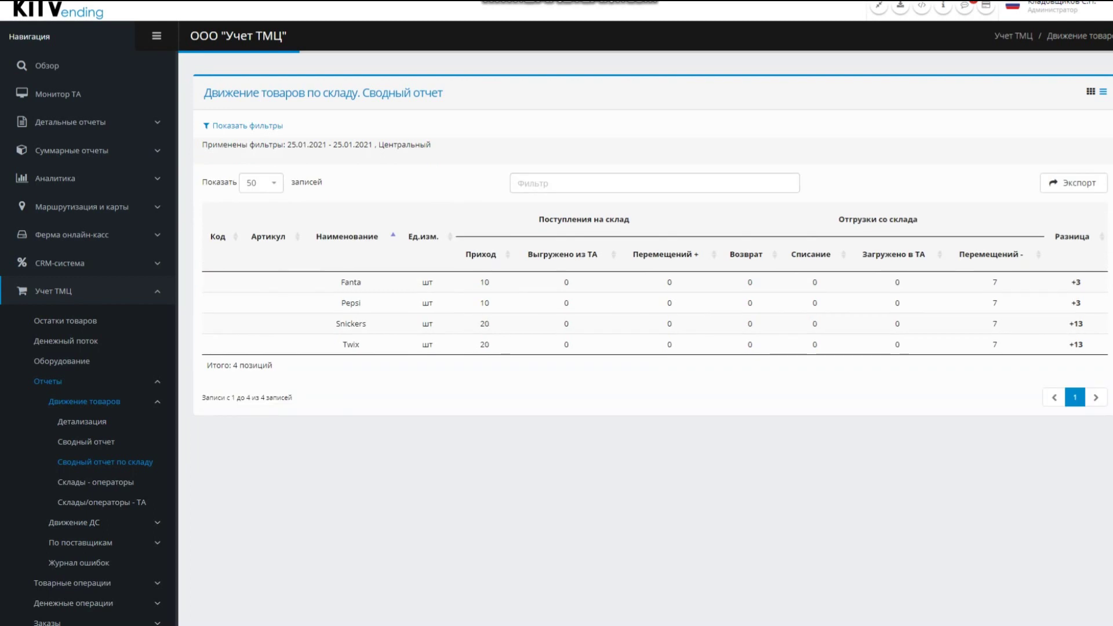
# View the goods movement reports between warehouses and operators (Склады - операторы) and between warehouses/operators and machines (Склады/операторы - ТА).
pyautogui.click(95, 481)
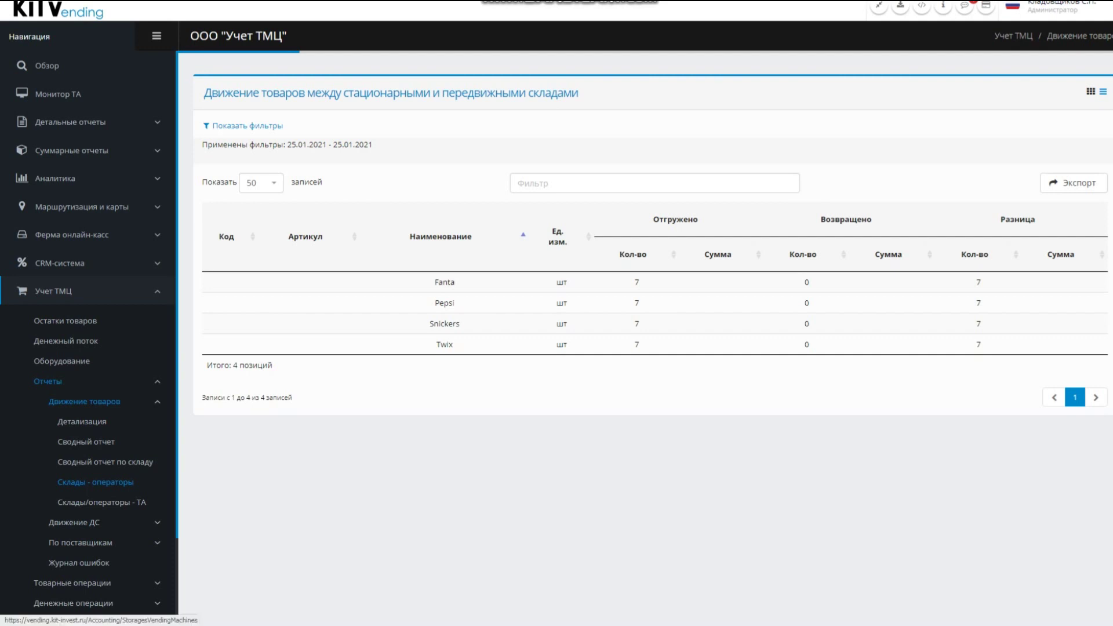
pyautogui.click(102, 503)
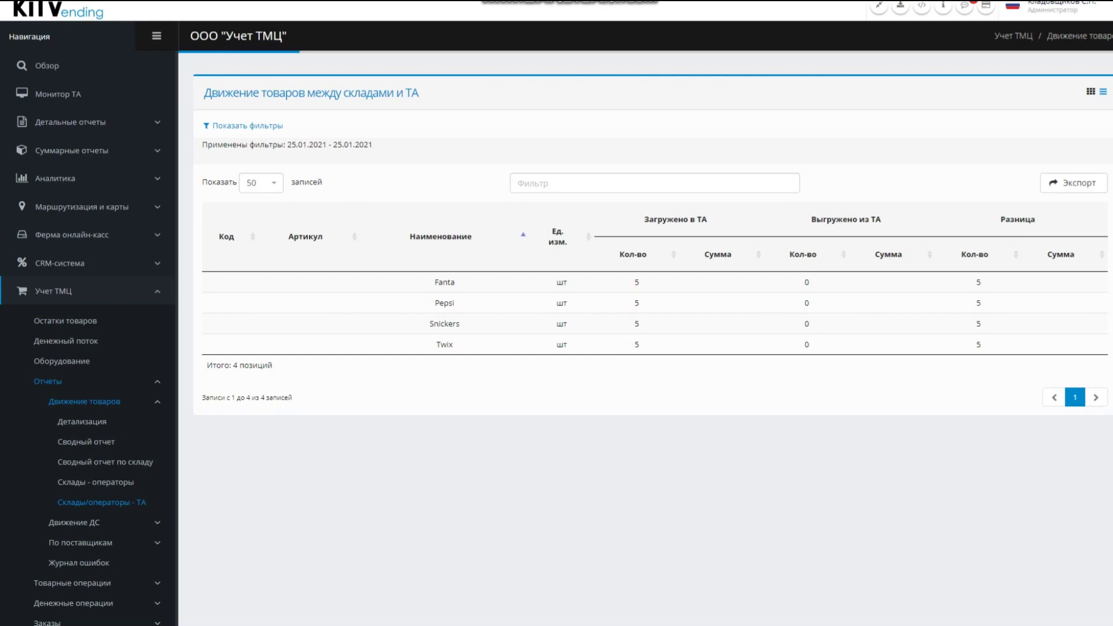
pyautogui.scroll(-1, 87, 342)
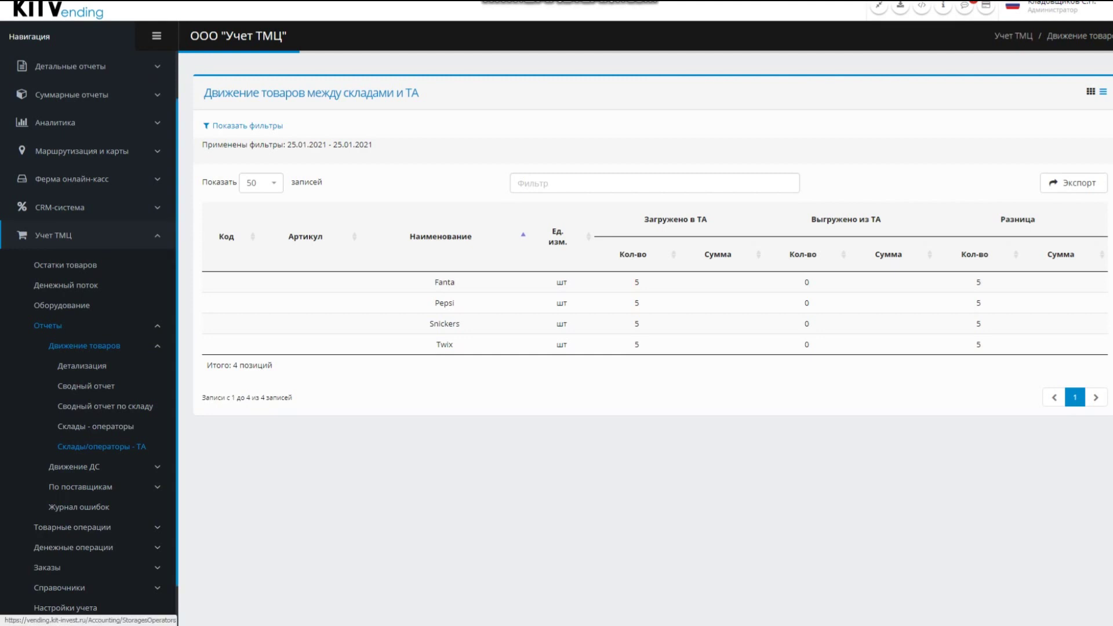
pyautogui.scroll(-1, 87, 348)
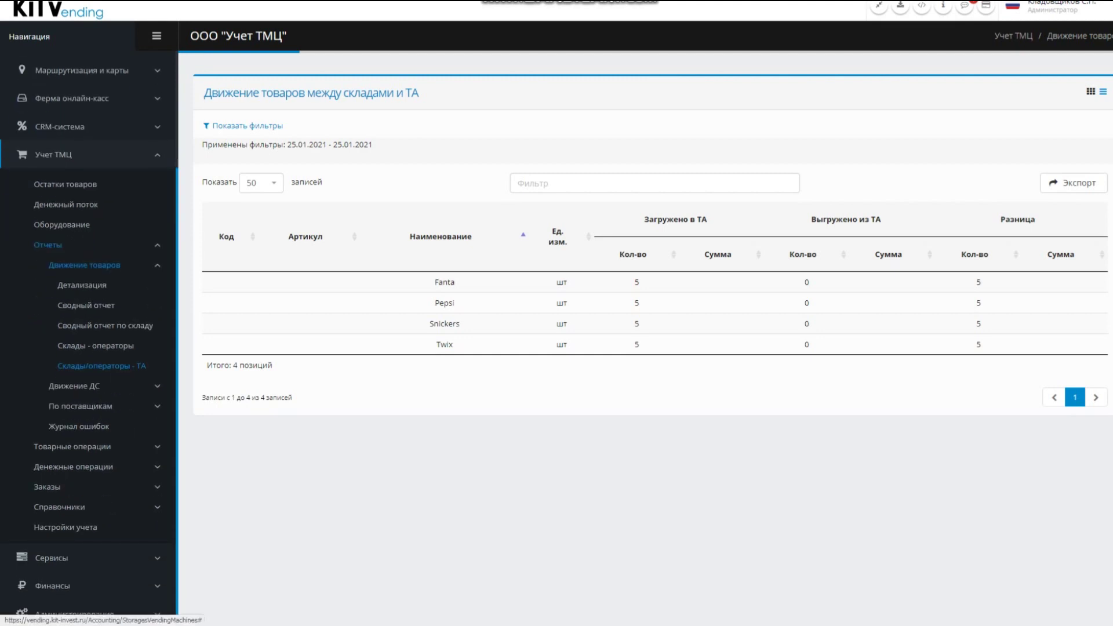
pyautogui.click(73, 467)
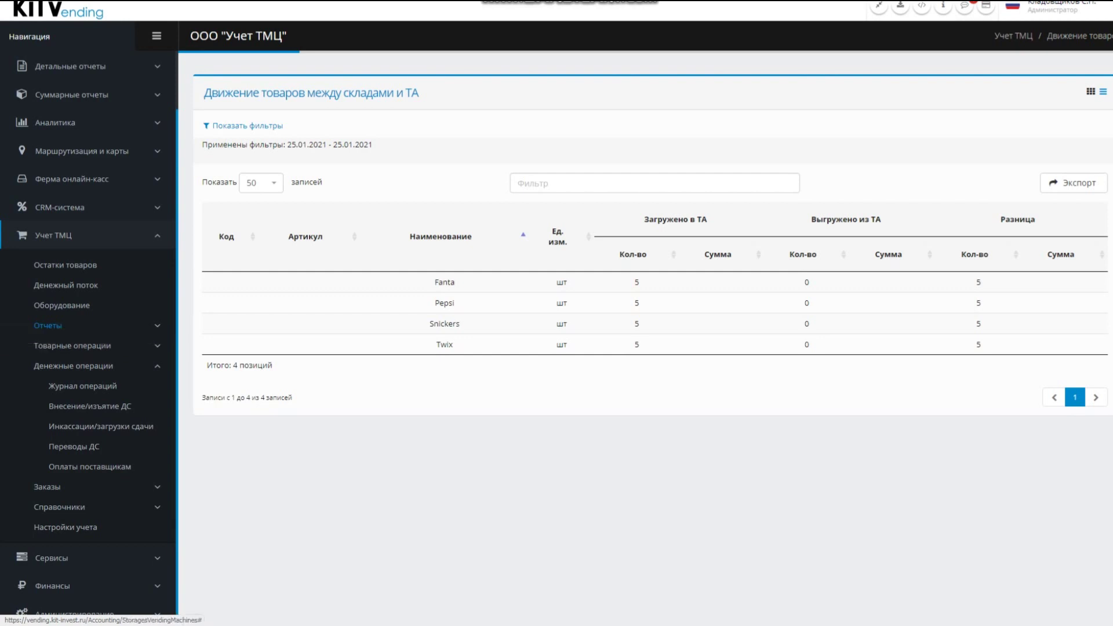
pyautogui.click(47, 325)
pyautogui.click(73, 467)
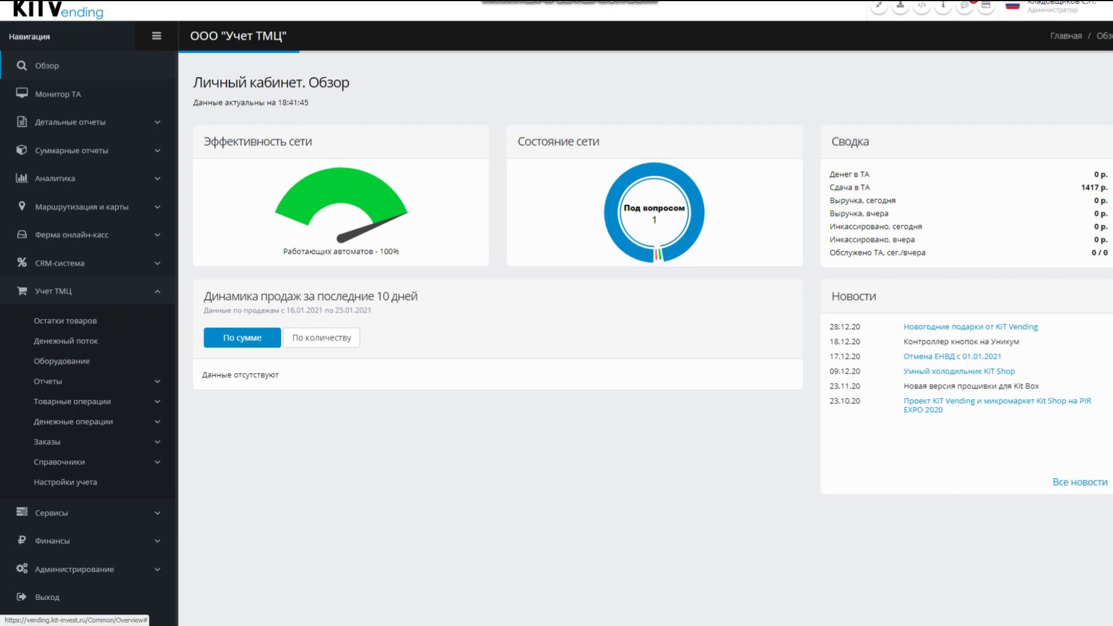
# Add a supplier named "Поставщик еды" to the suppliers directory (Поставщики).
pyautogui.click(59, 462)
pyautogui.click(72, 543)
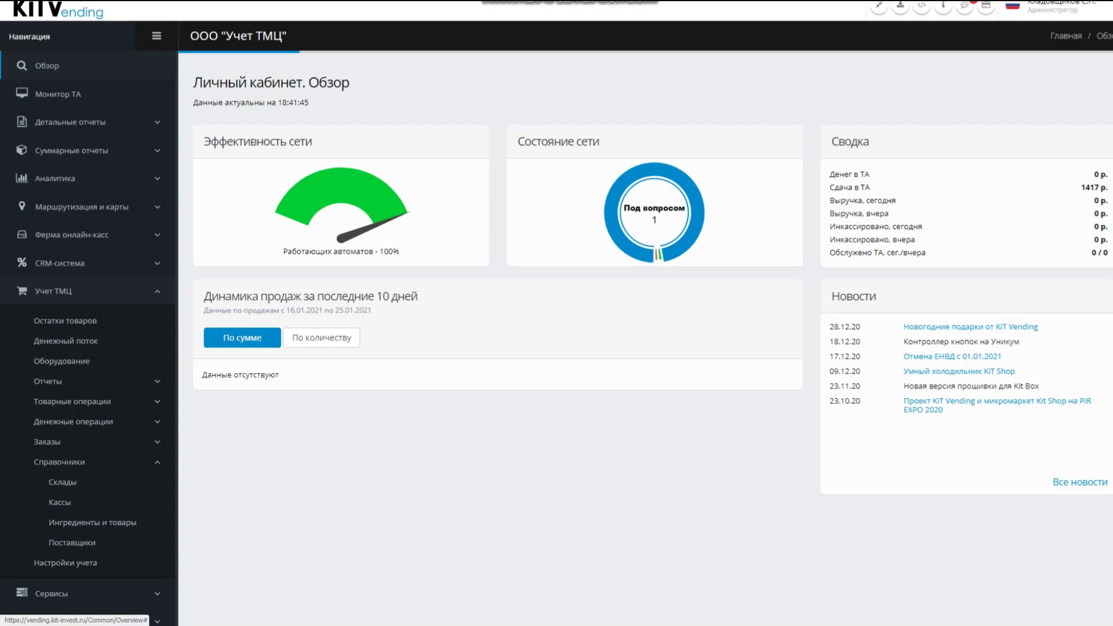
pyautogui.click(364, 156)
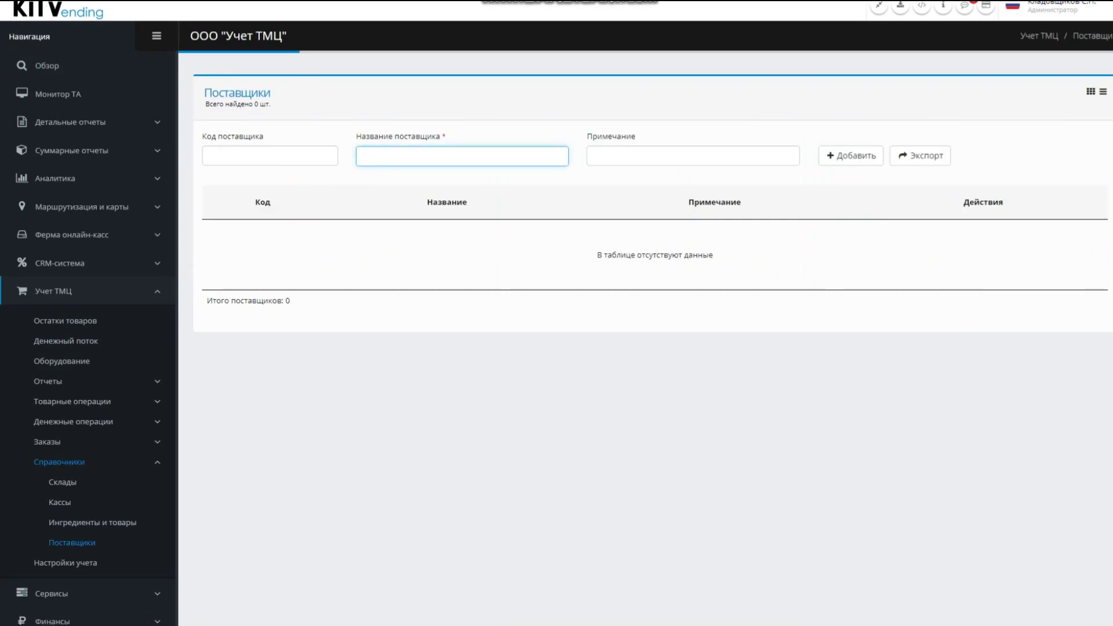
pyautogui.write('П')
pyautogui.press('BackSpace')
pyautogui.write('Поставщик еды')
pyautogui.click(850, 156)
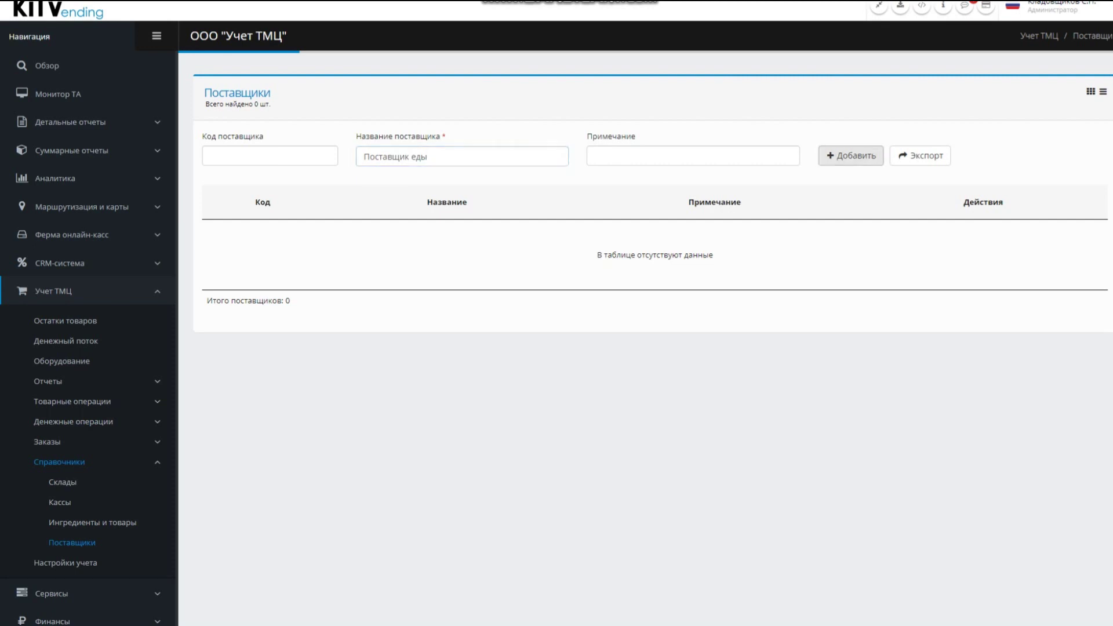
# Add a second supplier named "Поставщик воды" to the directory.
pyautogui.write('Пост')
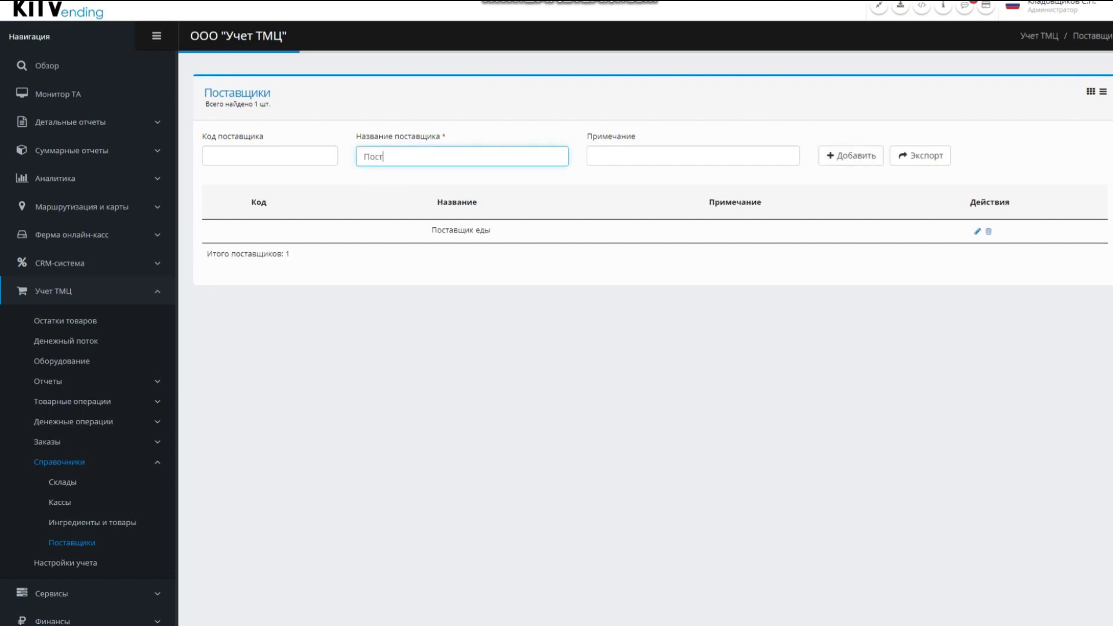
pyautogui.write('авщик воды')
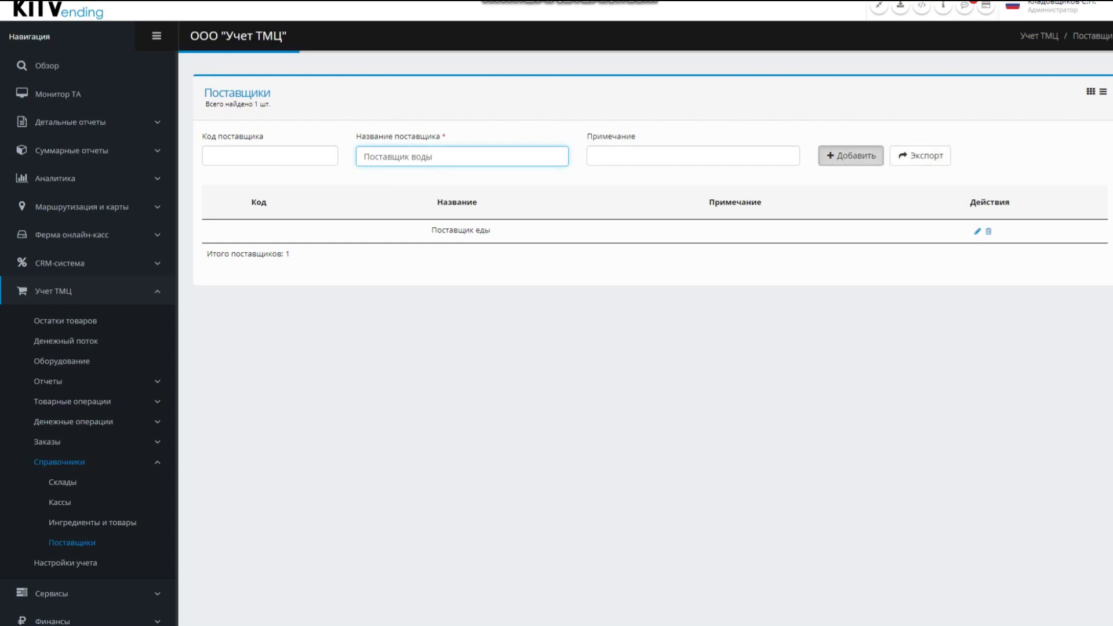
pyautogui.click(851, 155)
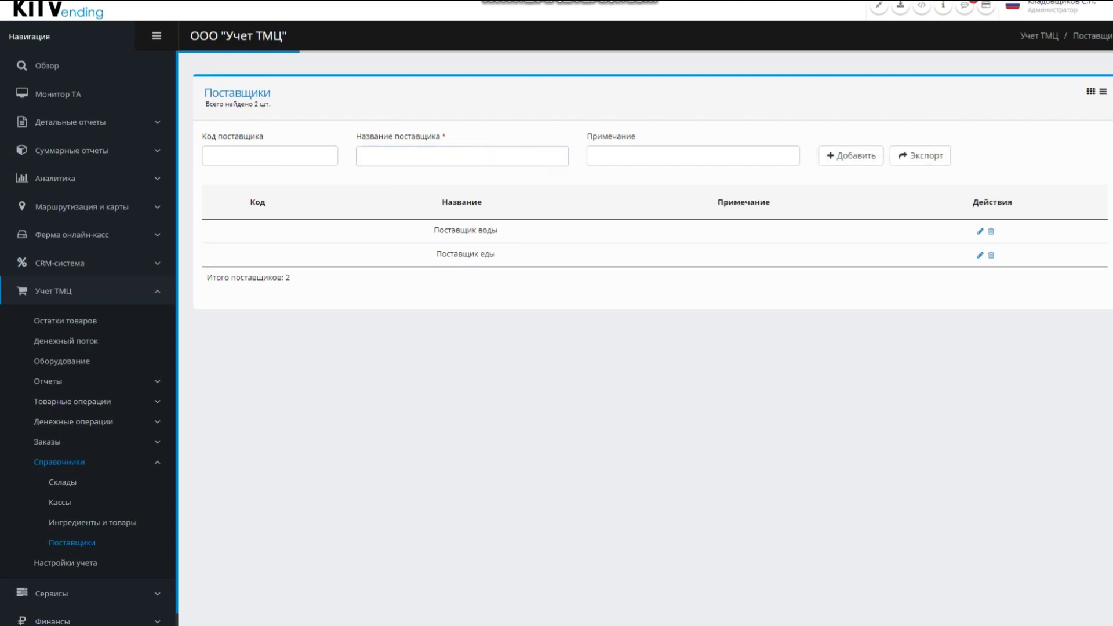
# Start a new order from the order list (Заказы) with Поставщик воды as the supplier.
pyautogui.click(47, 441)
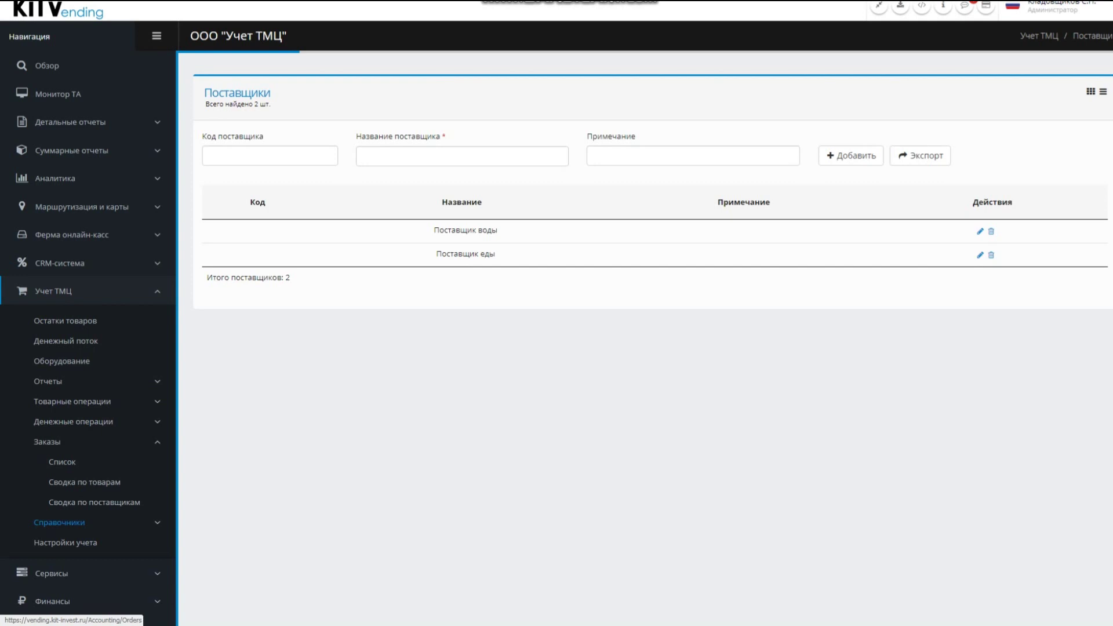
pyautogui.click(62, 462)
pyautogui.click(1002, 183)
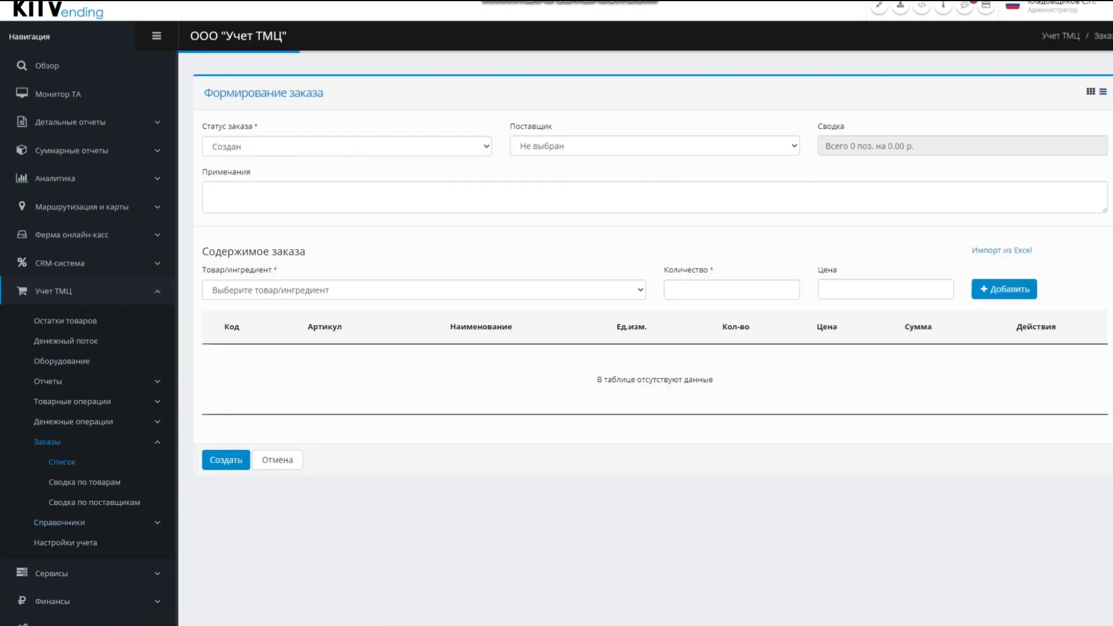
pyautogui.click(654, 146)
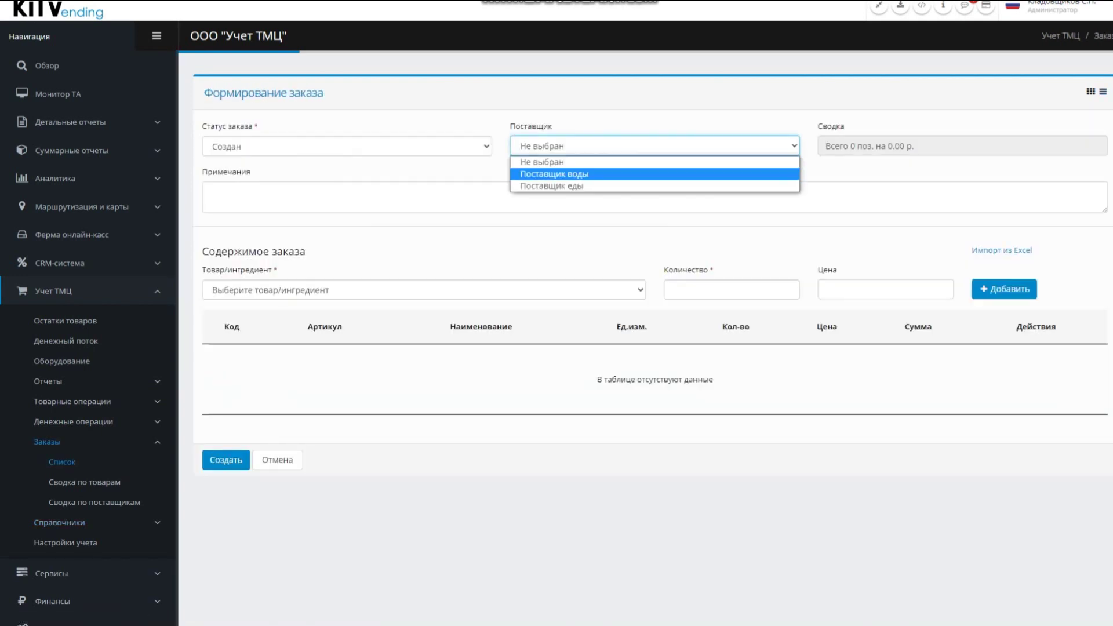
pyautogui.click(554, 174)
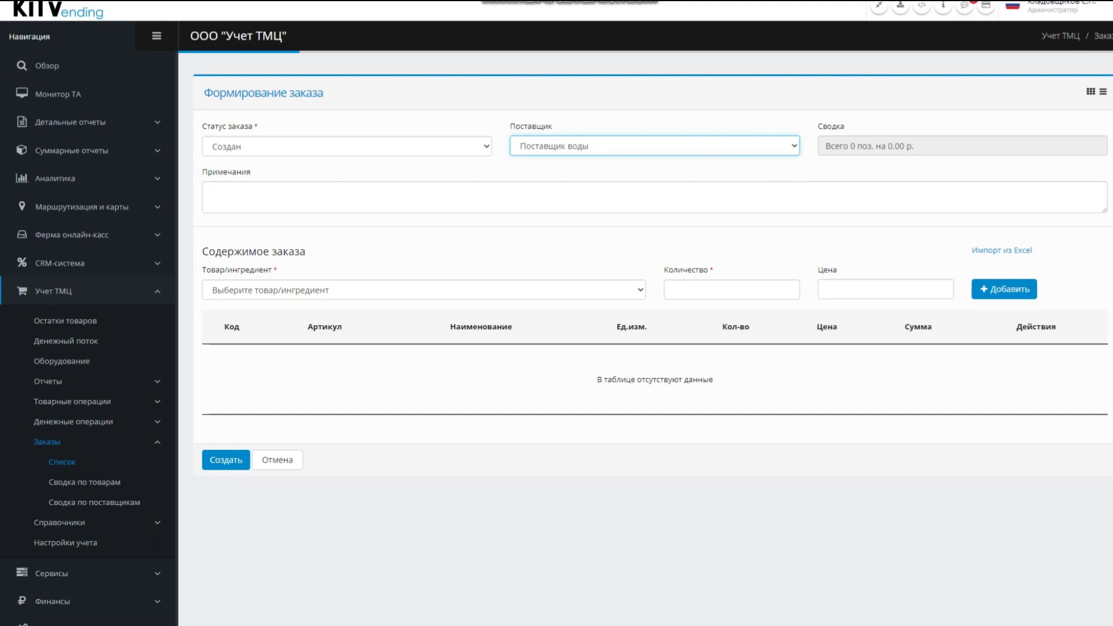
# Add Fanta to the order contents with a quantity of 5.
pyautogui.click(423, 290)
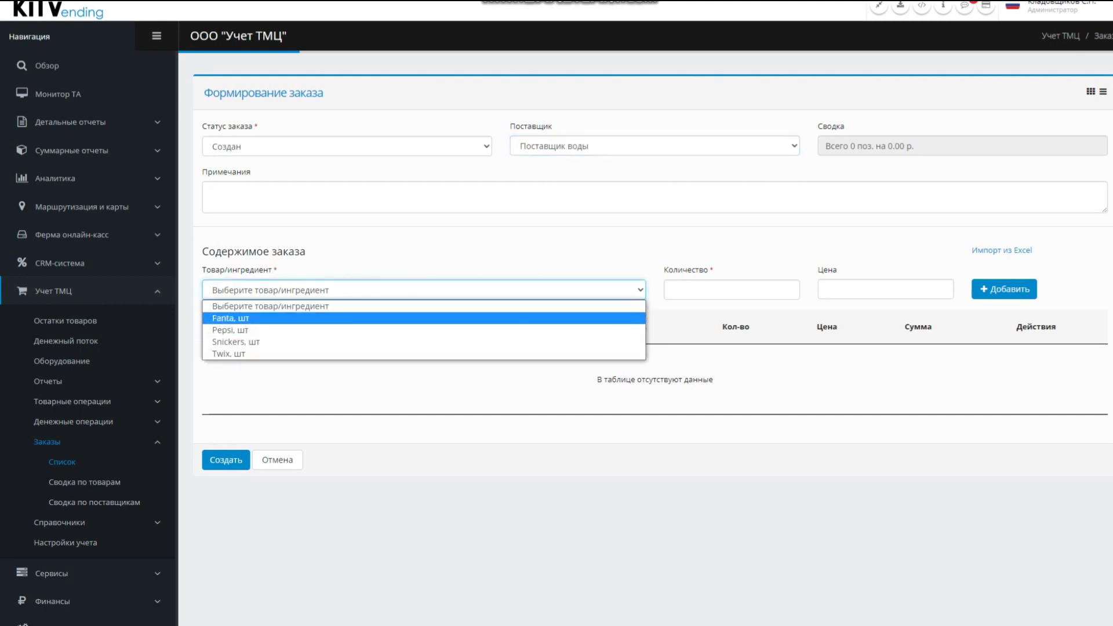
pyautogui.click(423, 318)
pyautogui.click(731, 289)
pyautogui.write('5')
pyautogui.click(1003, 289)
# Add Pepsi to the order contents with a quantity of 10 and create the order.
pyautogui.click(423, 290)
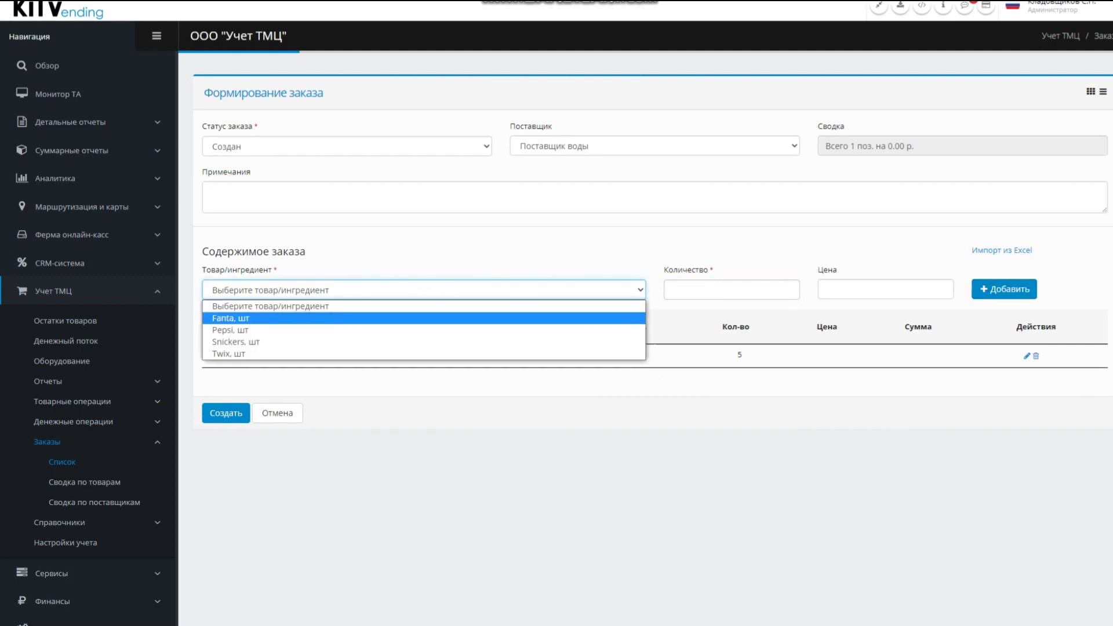
pyautogui.click(230, 330)
pyautogui.click(732, 290)
pyautogui.write('10')
pyautogui.click(1004, 289)
pyautogui.click(225, 437)
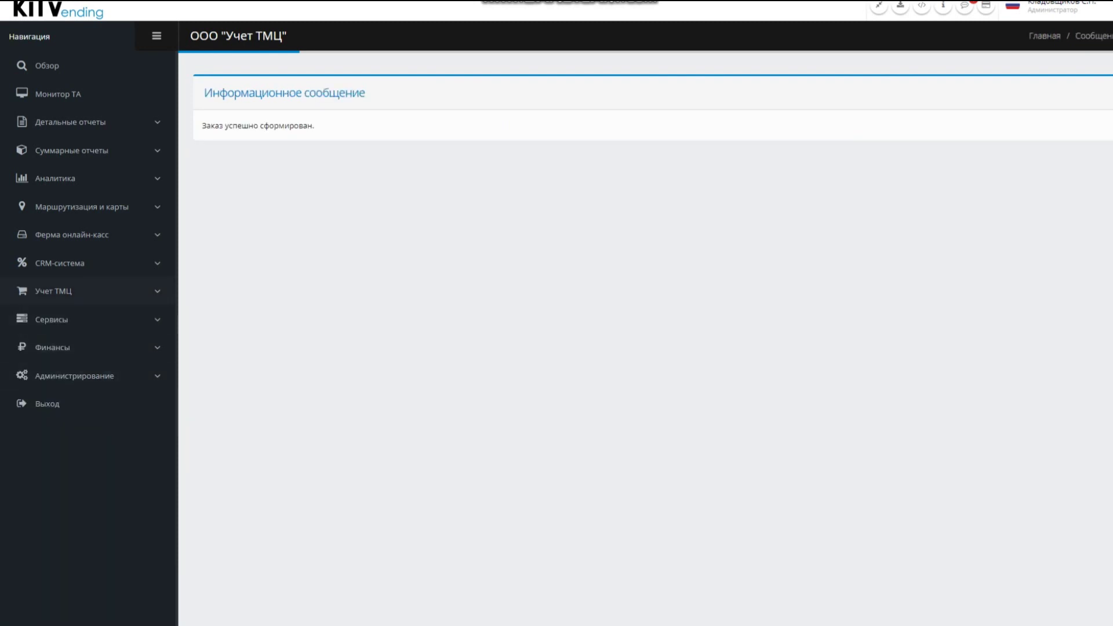
# Return to the order list and examine the item details of the Поставщик воды order.
pyautogui.click(53, 291)
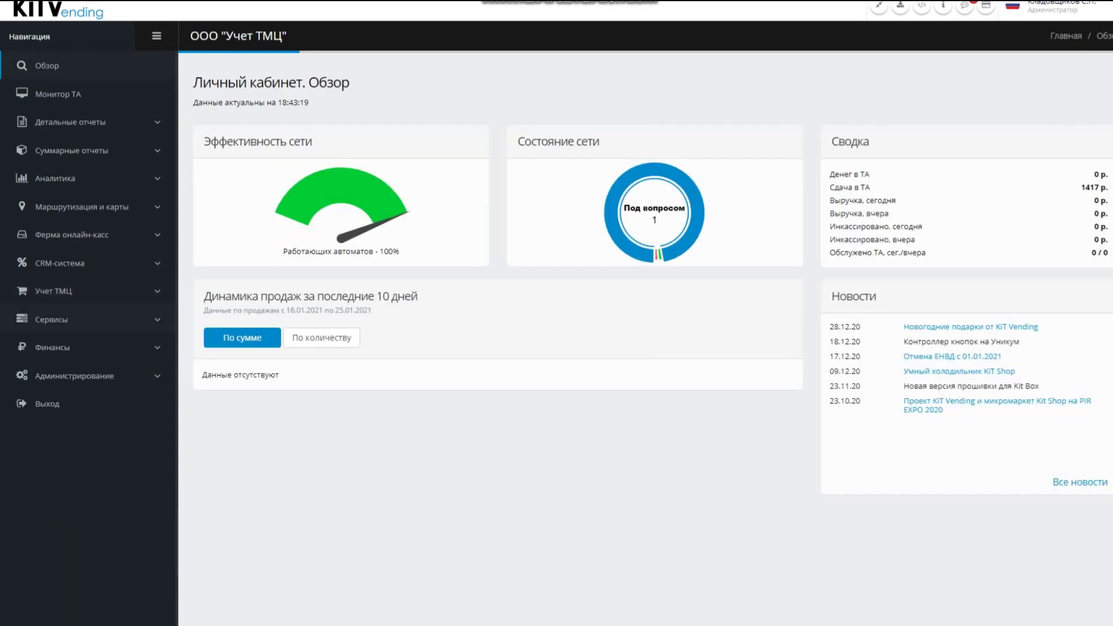
pyautogui.click(53, 291)
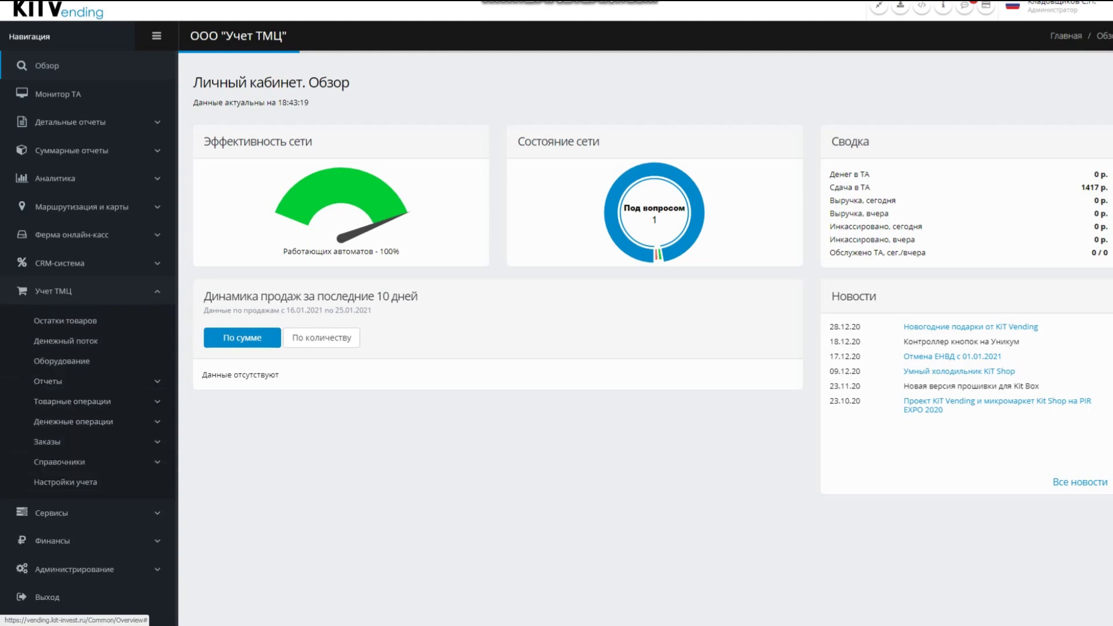
pyautogui.click(47, 442)
pyautogui.click(62, 462)
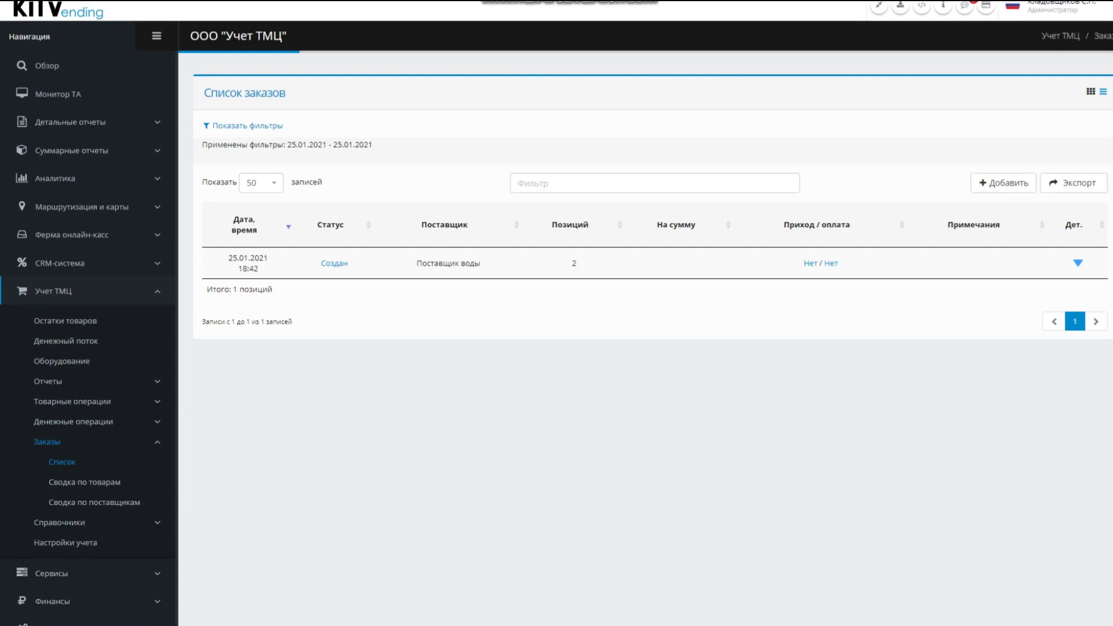
pyautogui.click(1077, 264)
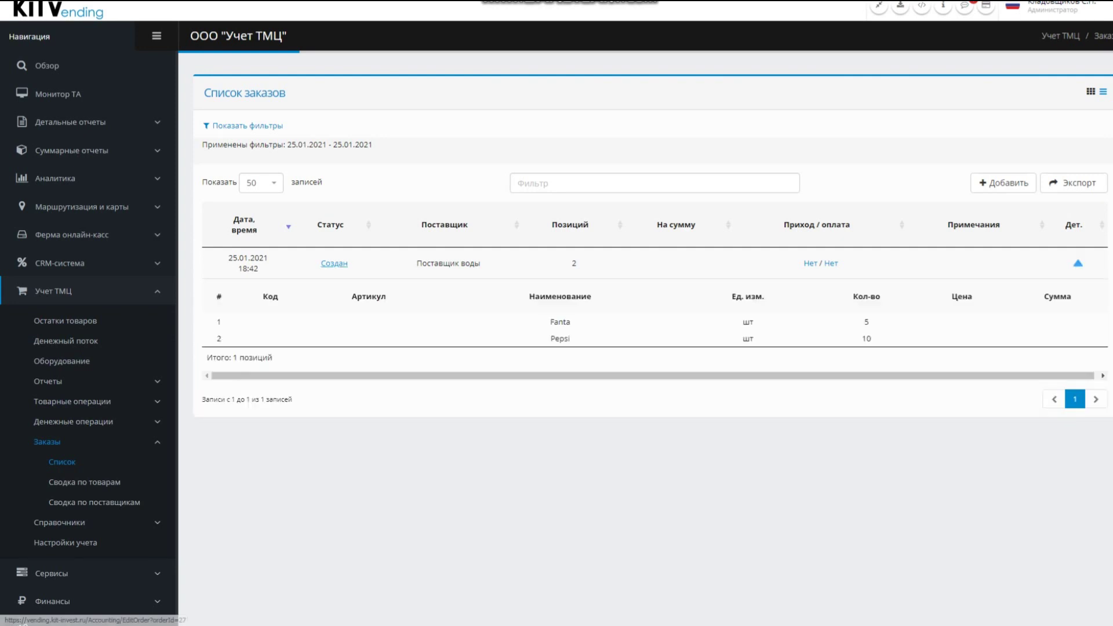
# Change the status of the Поставщик воды order to Выполнен and save it.
pyautogui.click(334, 263)
pyautogui.click(346, 159)
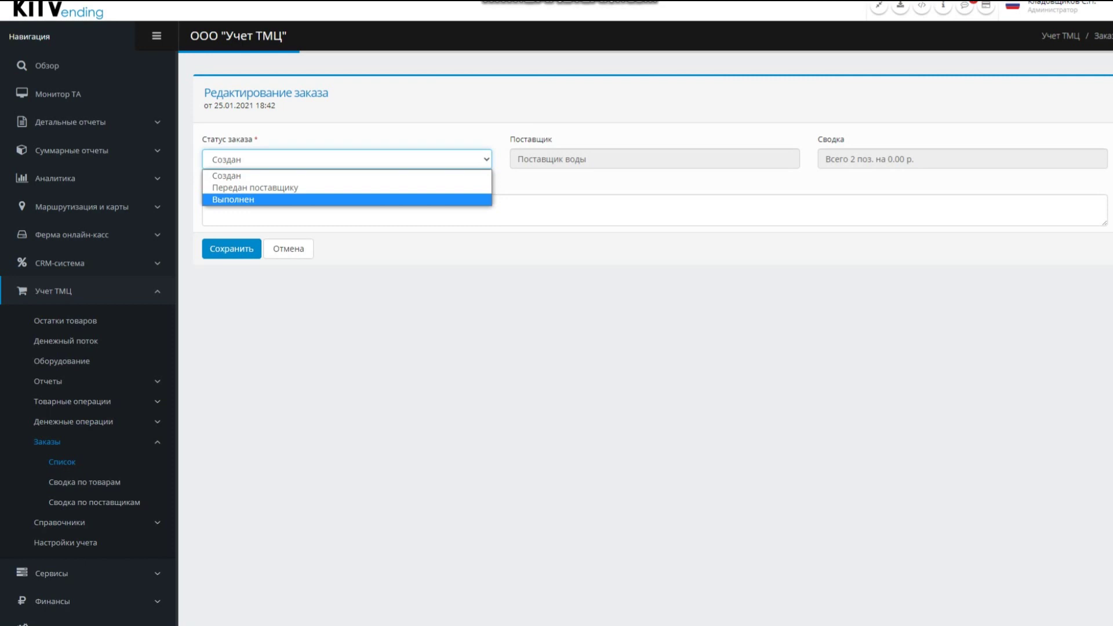
pyautogui.click(233, 198)
pyautogui.click(231, 249)
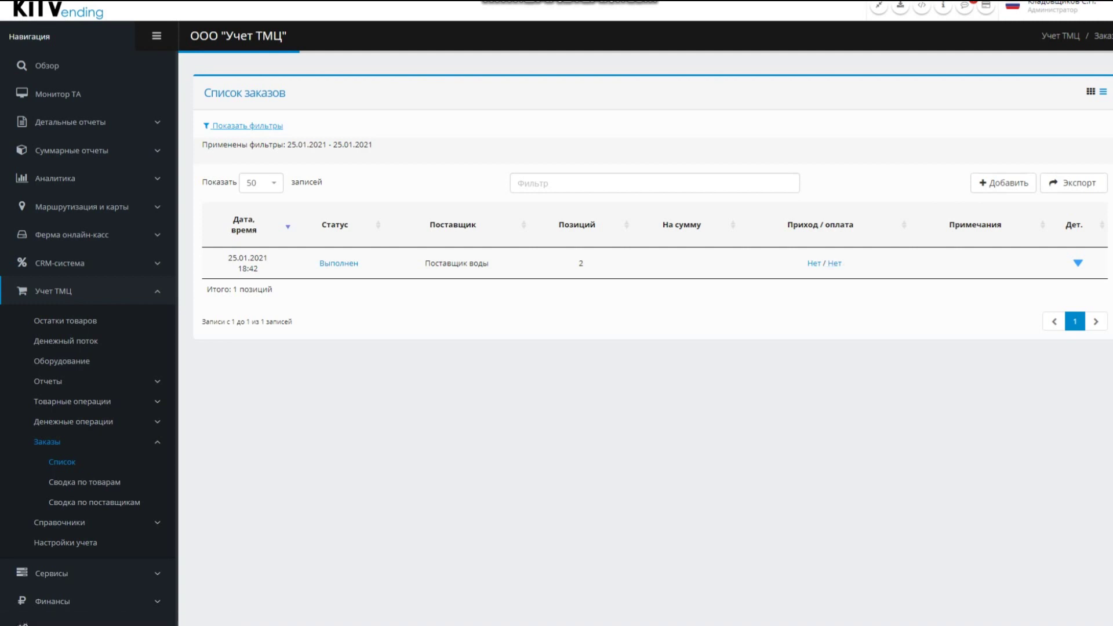
# Create a goods receipt from the completed order with Центральный as the receiving warehouse.
pyautogui.click(814, 263)
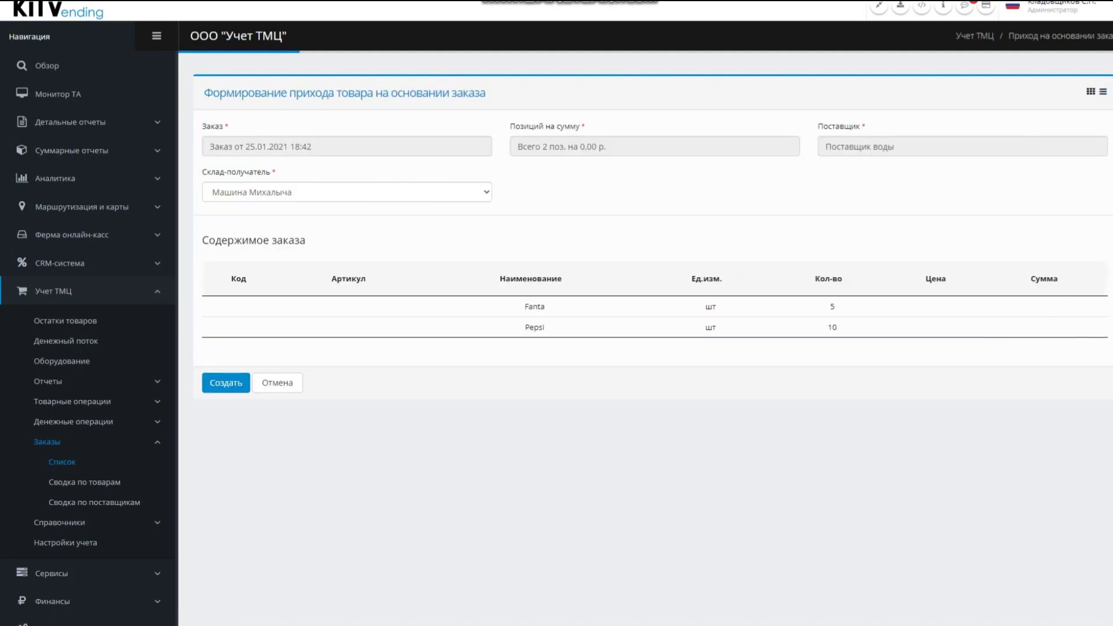
pyautogui.click(346, 192)
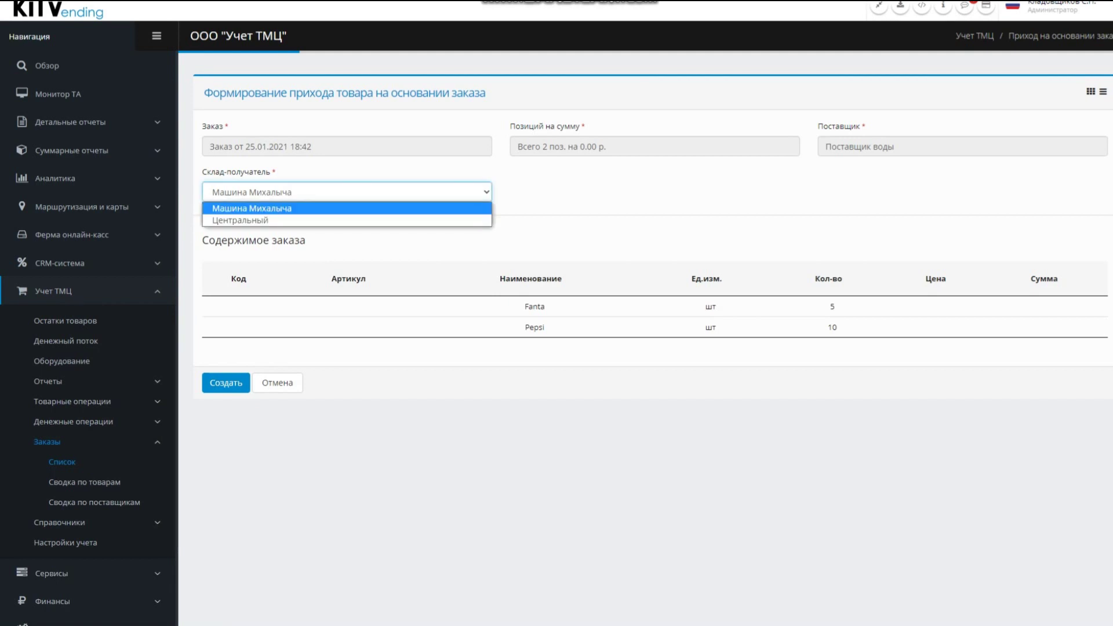
pyautogui.click(240, 221)
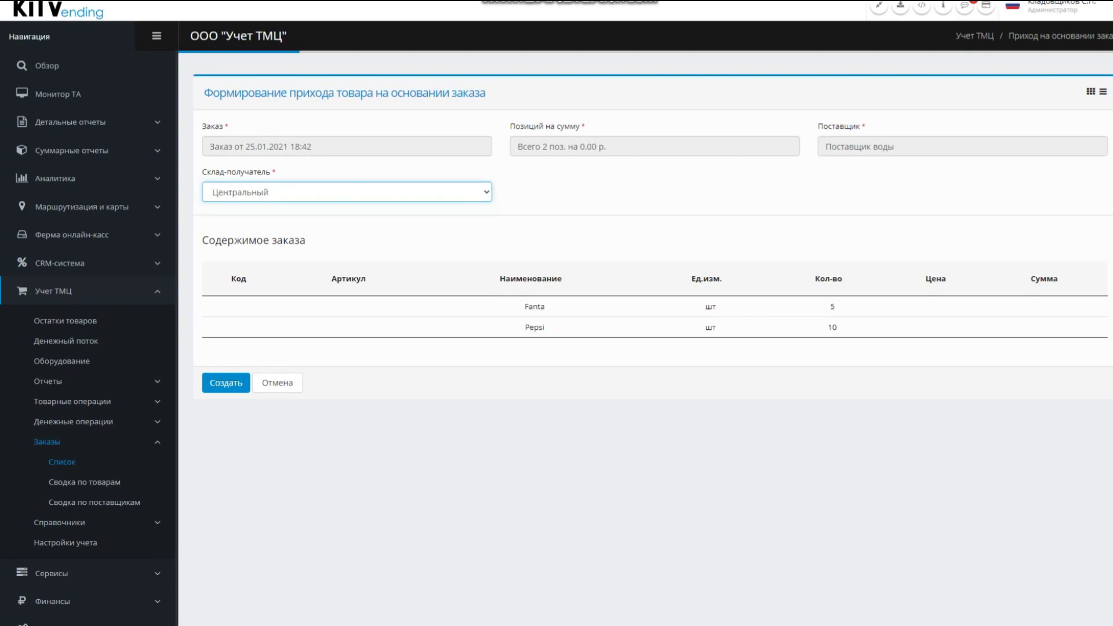
pyautogui.click(226, 382)
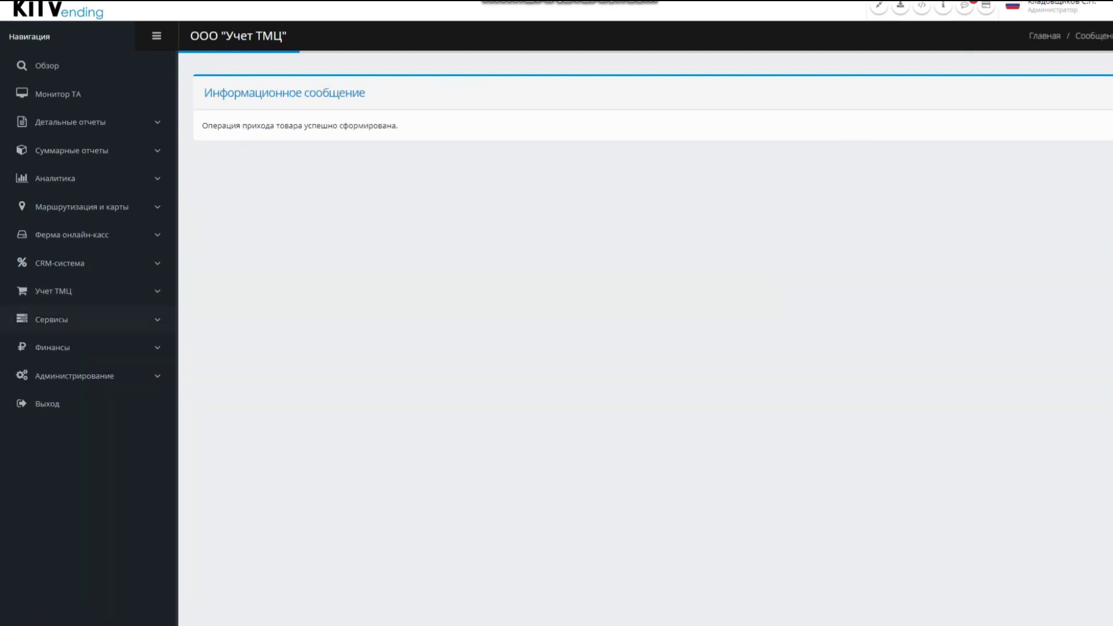
# Check the stock balances (Остатки товаров) and the order summaries by supplier and by goods.
pyautogui.click(54, 291)
pyautogui.click(65, 321)
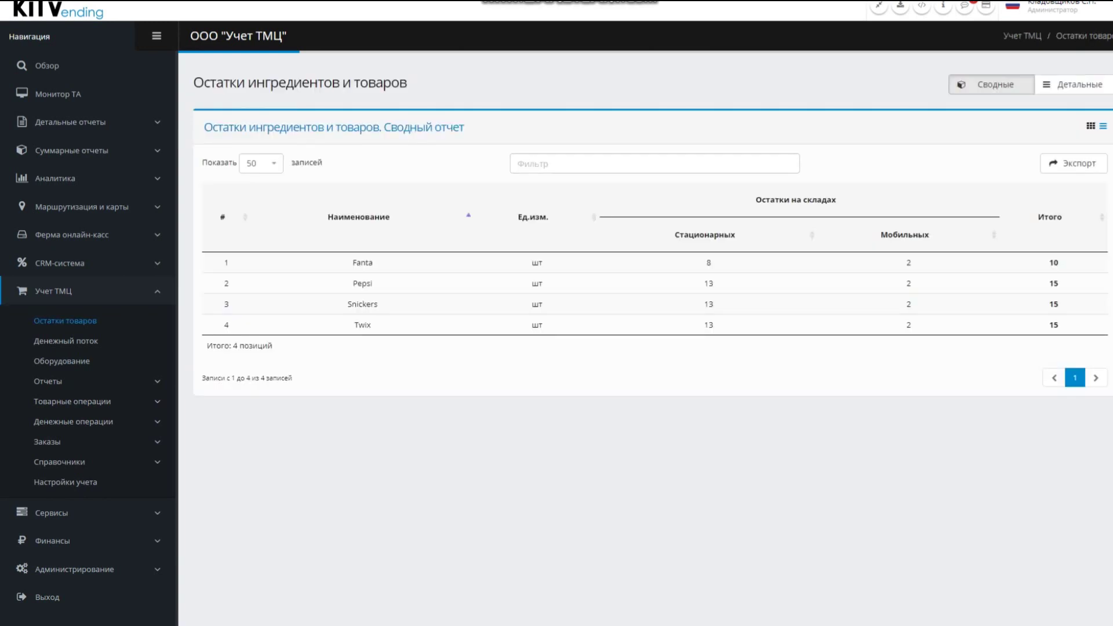
pyautogui.click(47, 442)
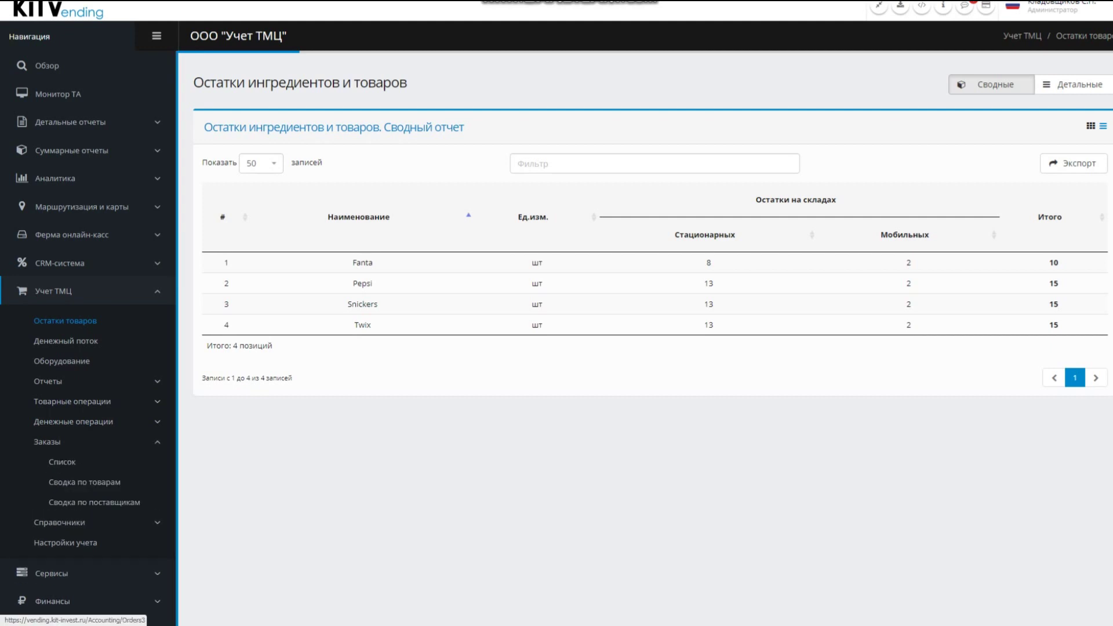
pyautogui.click(93, 502)
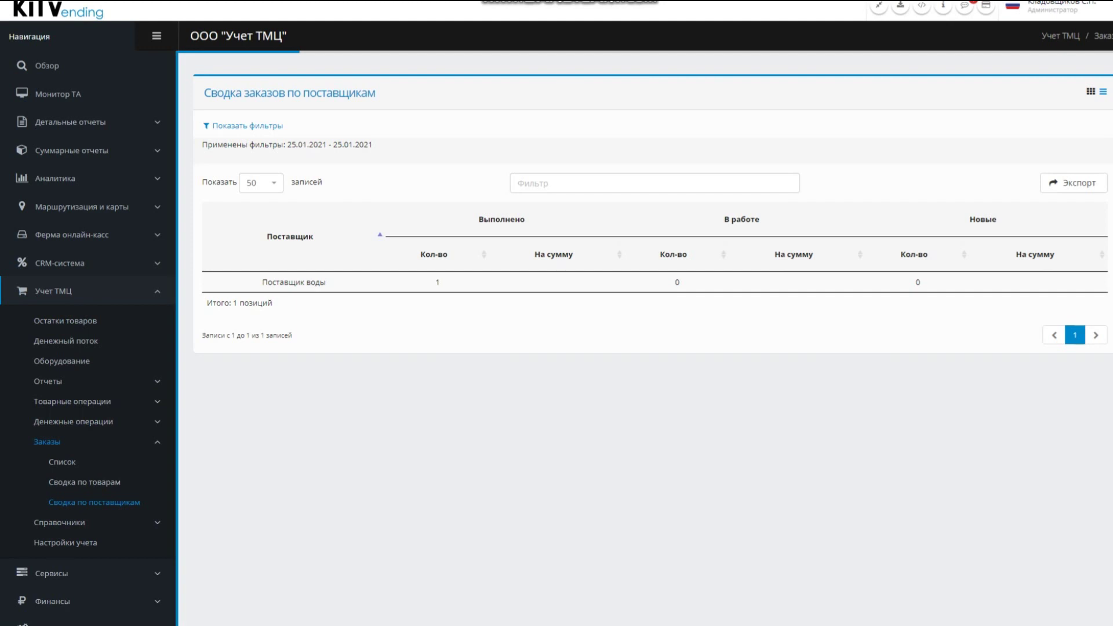
pyautogui.click(84, 481)
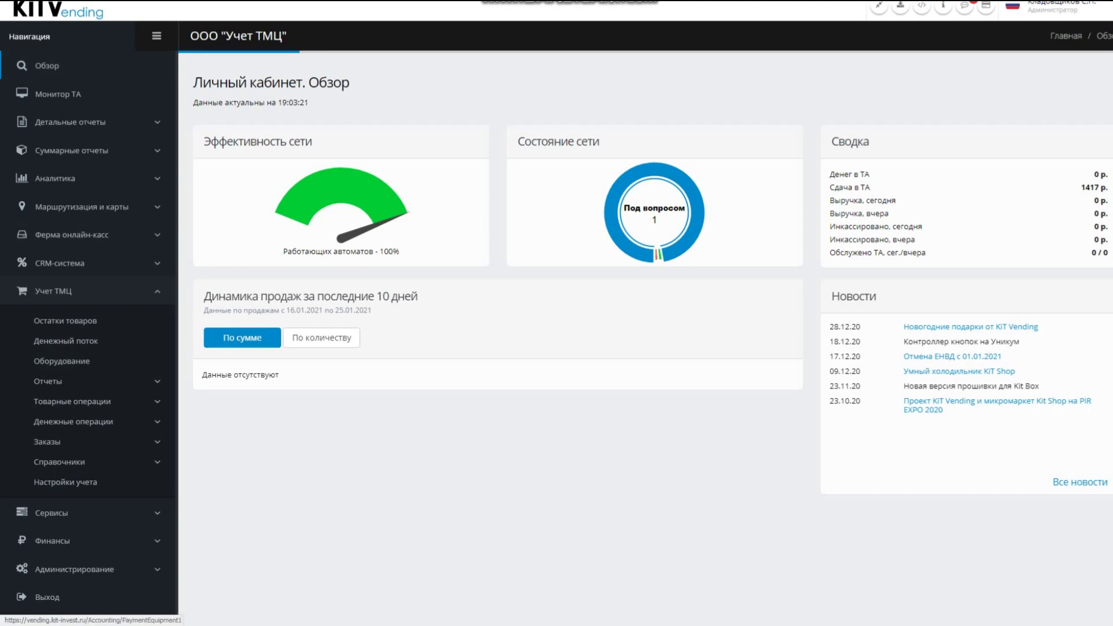
# View the vending machines' equipment (Оборудование) and examine the actual bill acceptor and coin acceptor of the "Office" machine.
pyautogui.click(61, 361)
pyautogui.click(1076, 84)
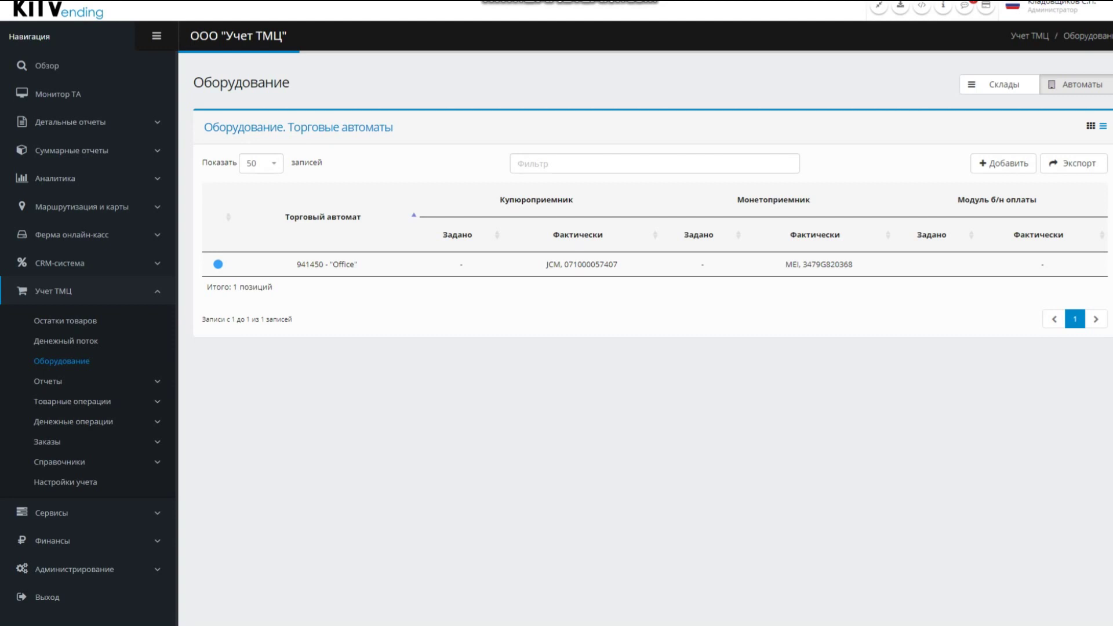
pyautogui.moveTo(546, 264); pyautogui.dragTo(628, 264)
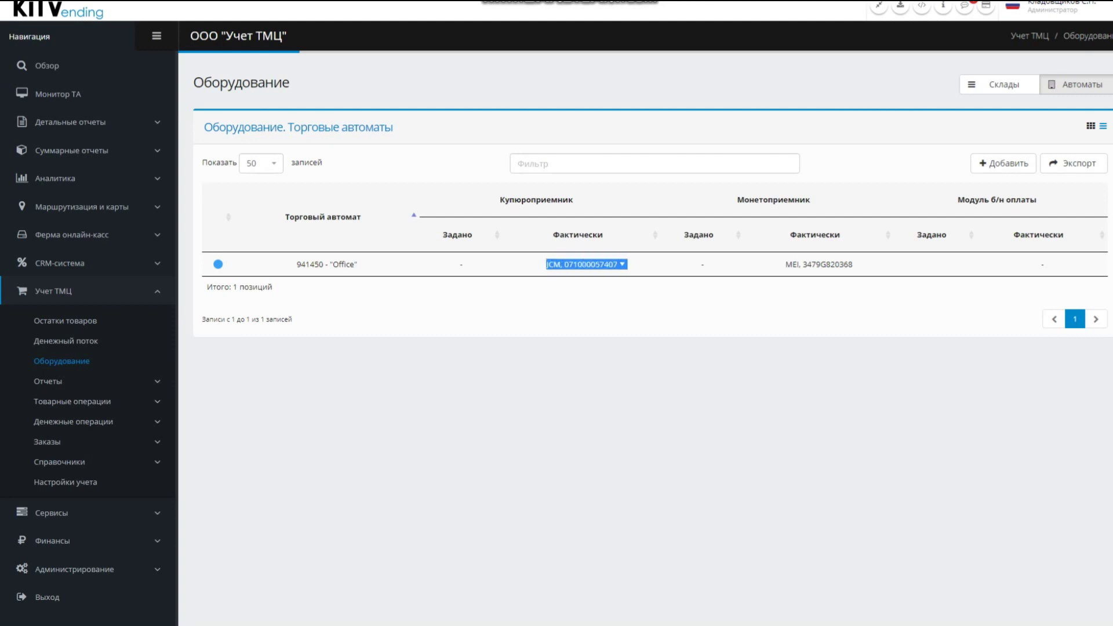
pyautogui.moveTo(786, 265)
pyautogui.mouseDown()
pyautogui.moveTo(852, 290)
pyautogui.moveTo(853, 264)
pyautogui.moveTo(862, 264)
pyautogui.mouseUp()
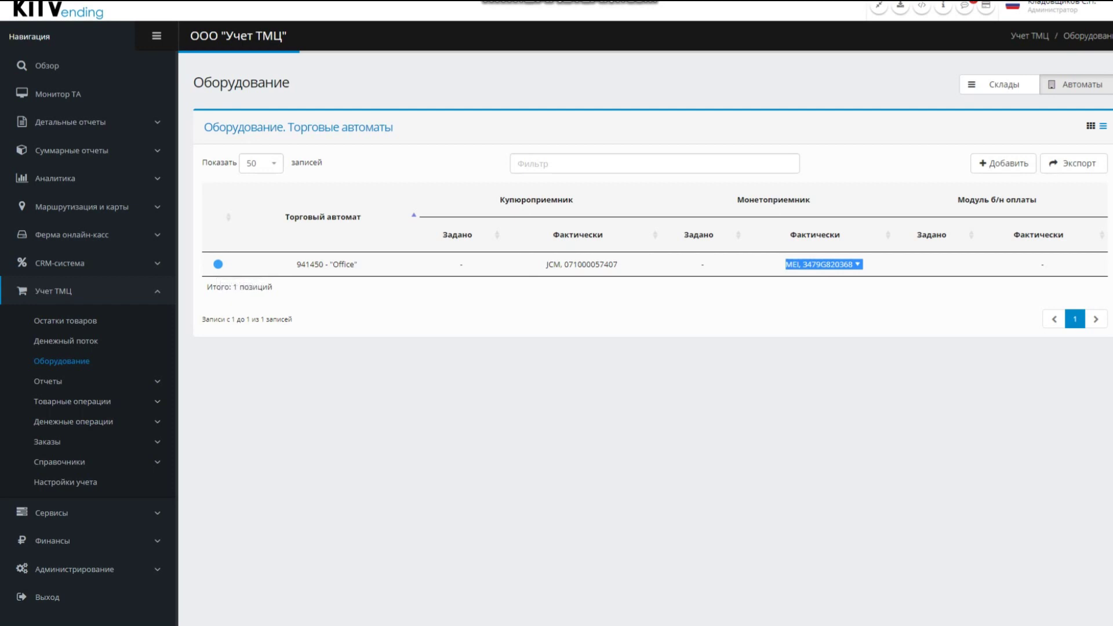
# Start a new equipment record named Куп for the "Office" machine and copy manufacturer code JCM into it from the text editor.
pyautogui.click(1003, 163)
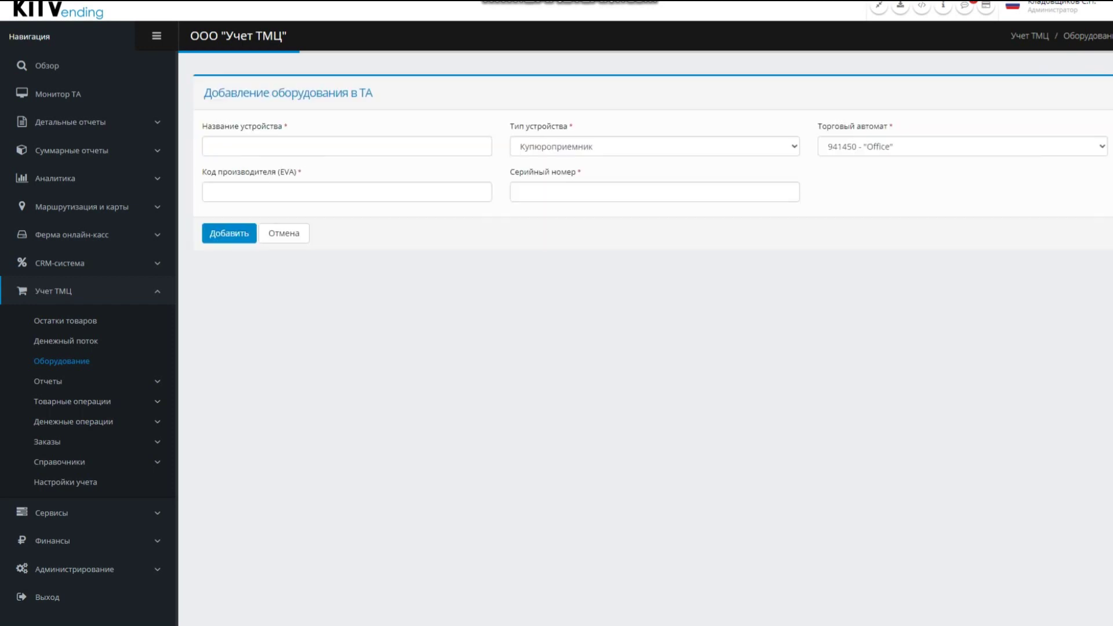
pyautogui.write('К')
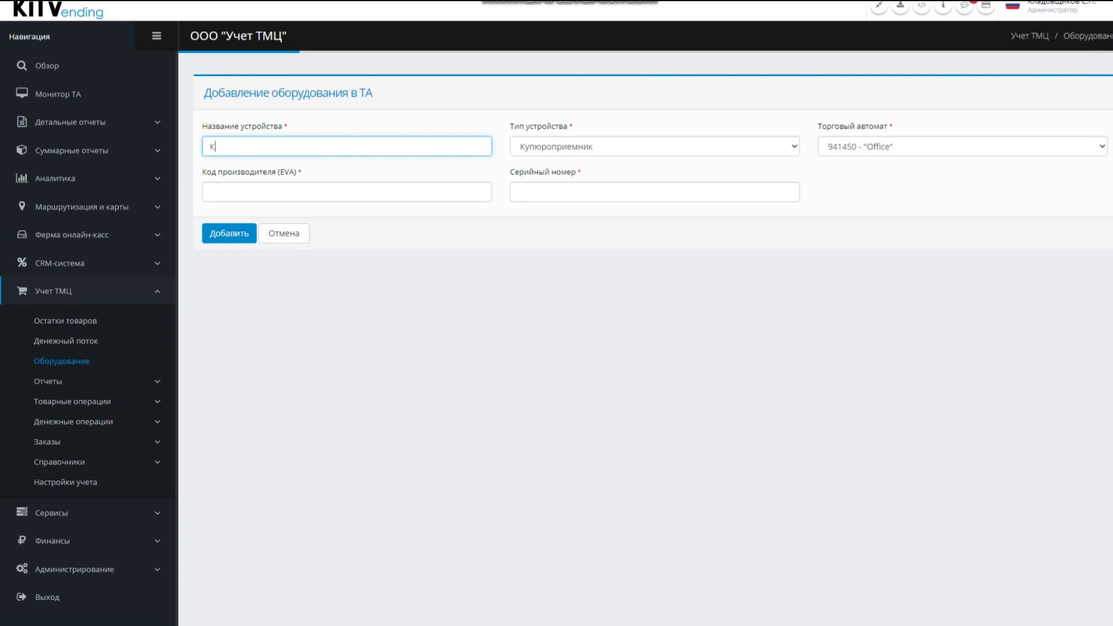
pyautogui.write('уп')
pyautogui.hotkey('alt', 'Tab')
pyautogui.hotkey('ctrl', 'Home')
pyautogui.hotkey('shift', 'End')
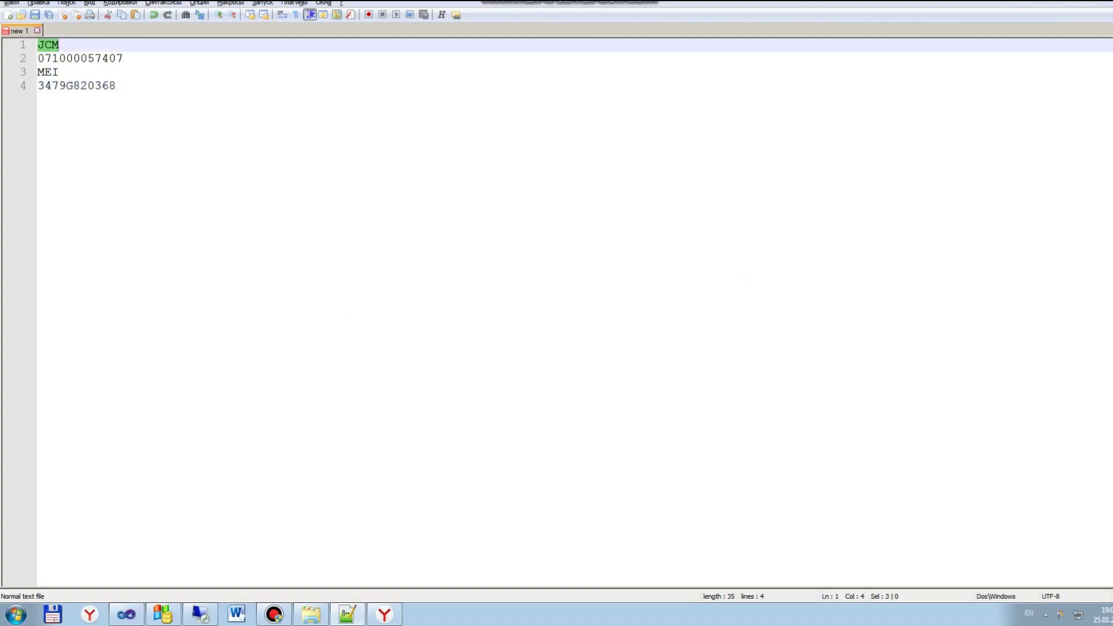
pyautogui.hotkey('ctrl', 'c')
pyautogui.hotkey('alt', 'Tab')
pyautogui.press('Tab')
pyautogui.hotkey('ctrl', 'v')
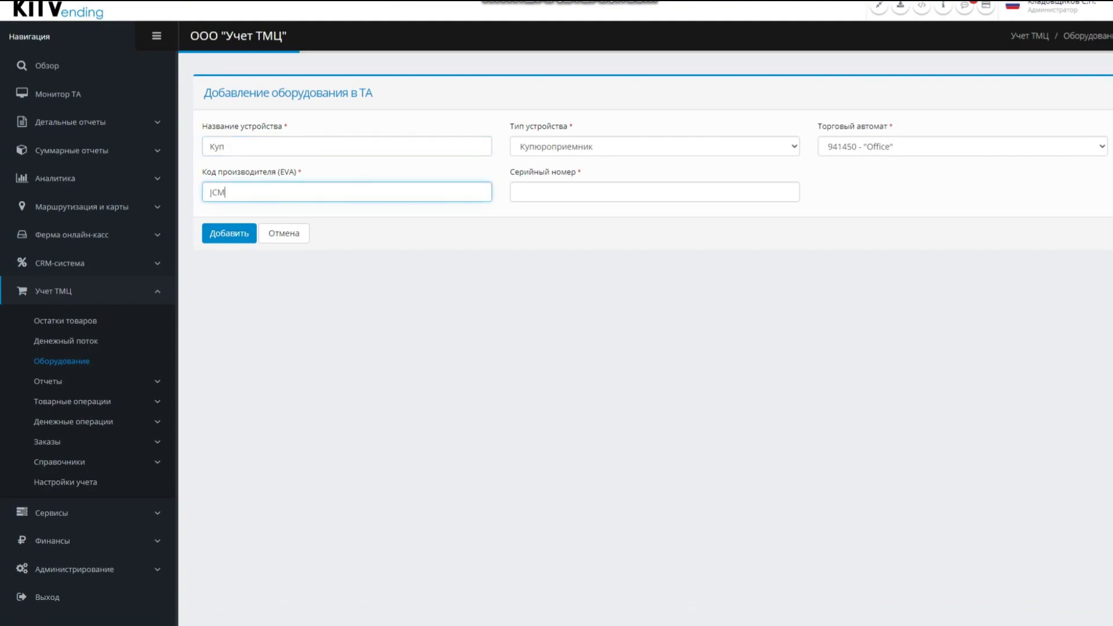
pyautogui.hotkey('alt', 'Tab')
pyautogui.press('Down')
pyautogui.press('Home')
pyautogui.hotkey('shift', 'End')
pyautogui.hotkey('ctrl', 'c')
pyautogui.hotkey('alt', 'Tab')
pyautogui.press('Tab')
pyautogui.hotkey('ctrl', 'v')
pyautogui.press('Tab')
pyautogui.press('Return')
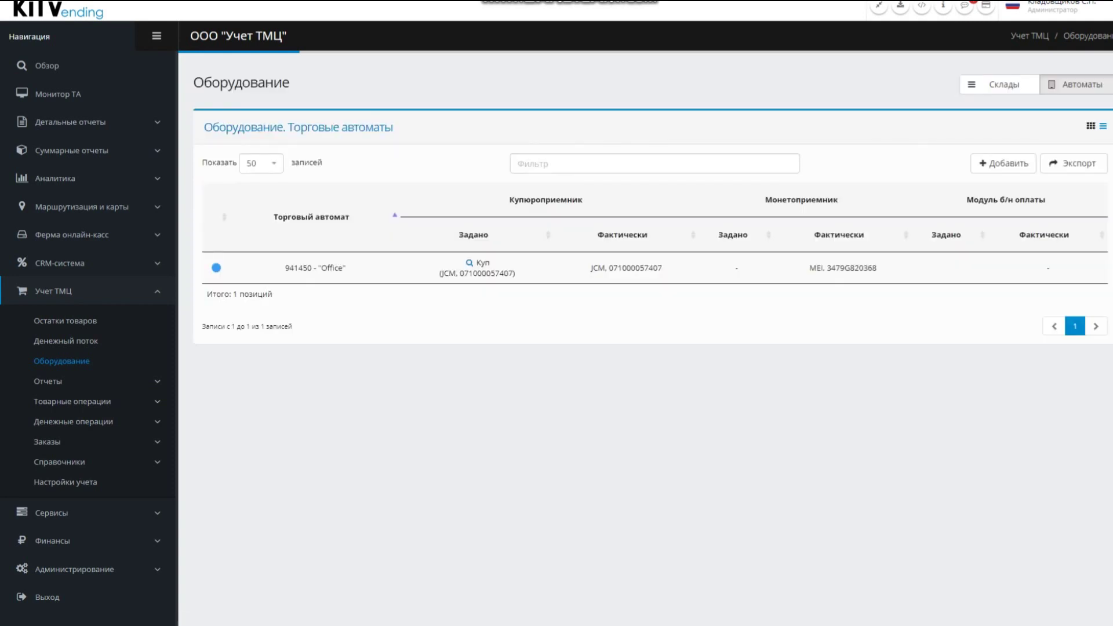
# Start another equipment record named Мон and copy manufacturer code MEI into it from the text editor.
pyautogui.press('Tab')
pyautogui.press('Return')
pyautogui.write('JCM')
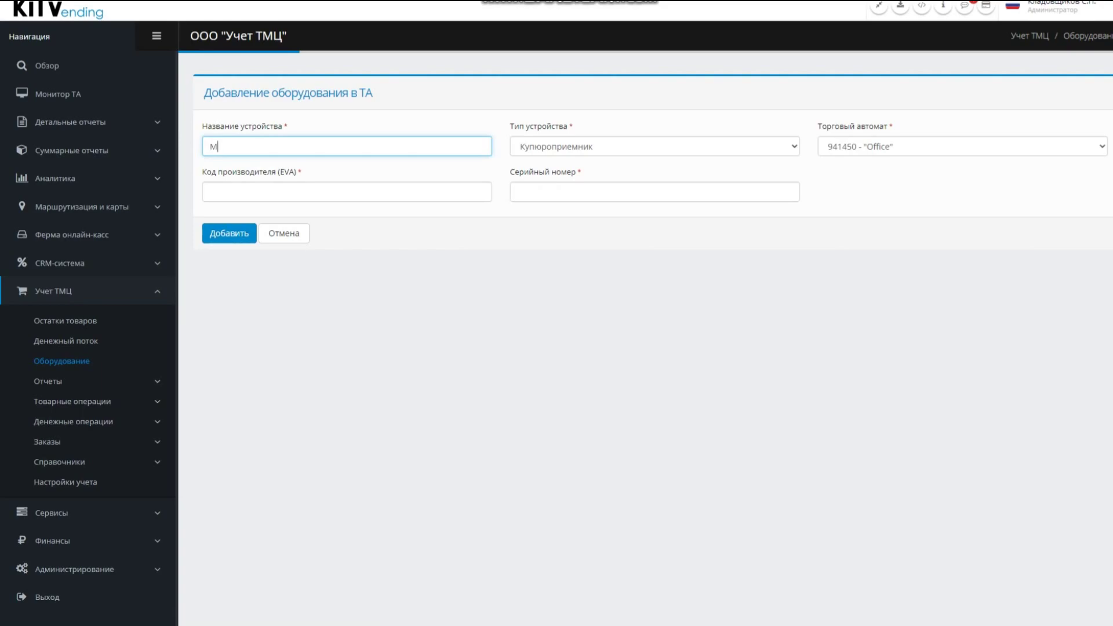
pyautogui.hotkey('alt', 'Tab')
pyautogui.click(123, 58)
pyautogui.doubleClick(48, 72)
pyautogui.hotkey('alt', 'Tab')
pyautogui.click(210, 191)
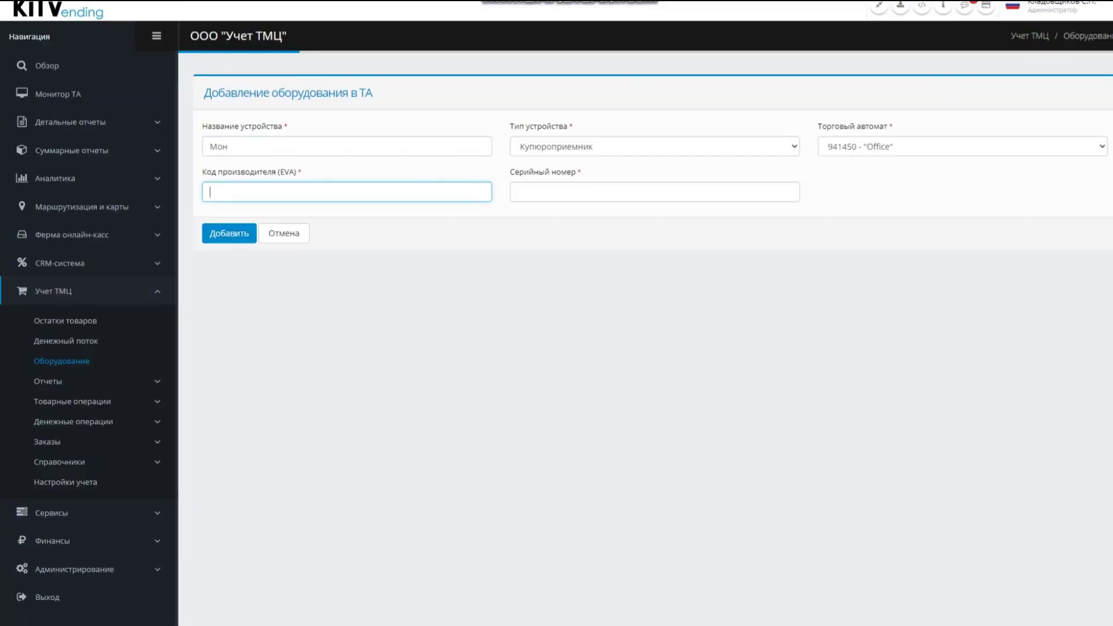
pyautogui.hotkey('ctrl', 'v')
# Copy serial number 3479G820368 from the text editor into the Серийный номер of the Мон record.
pyautogui.hotkey('alt', 'Tab')
pyautogui.doubleClick(76, 85)
pyautogui.hotkey('ctrl', 'c')
pyautogui.hotkey('alt', 'Tab')
pyautogui.click(517, 192)
pyautogui.hotkey('ctrl', 'v')
# Set the device type of Мон to Монетоприемник, add the record and check the "Office" machine's equipment status.
pyautogui.click(555, 146)
pyautogui.click(554, 174)
pyautogui.press('Tab')
pyautogui.press('Tab')
pyautogui.press('Tab')
pyautogui.press('Tab')
pyautogui.press('Return')
pyautogui.moveTo(216, 268)
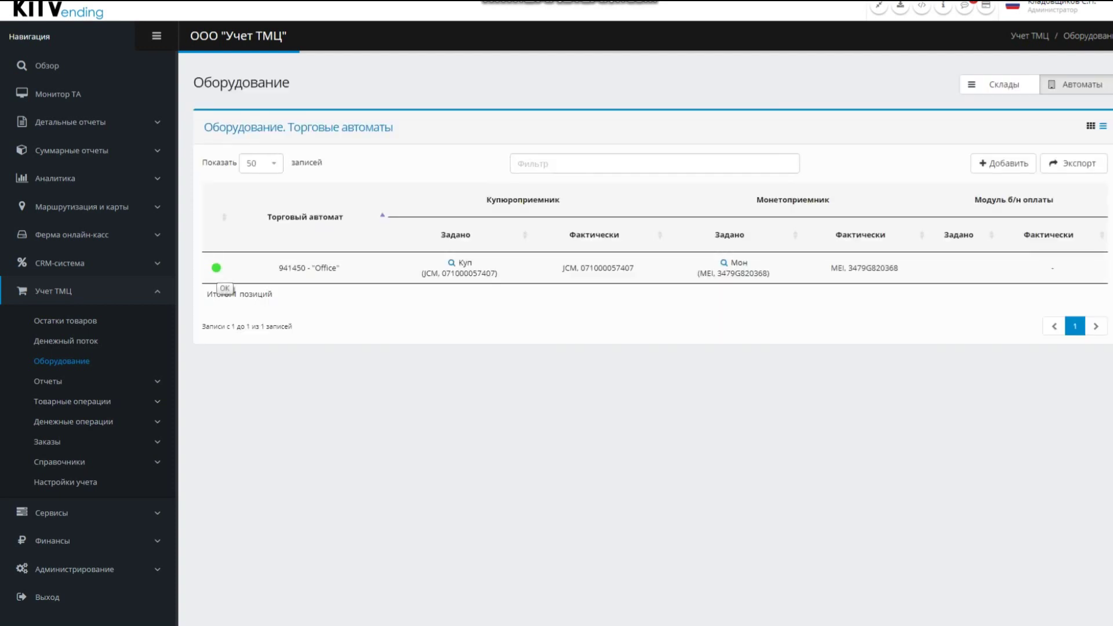